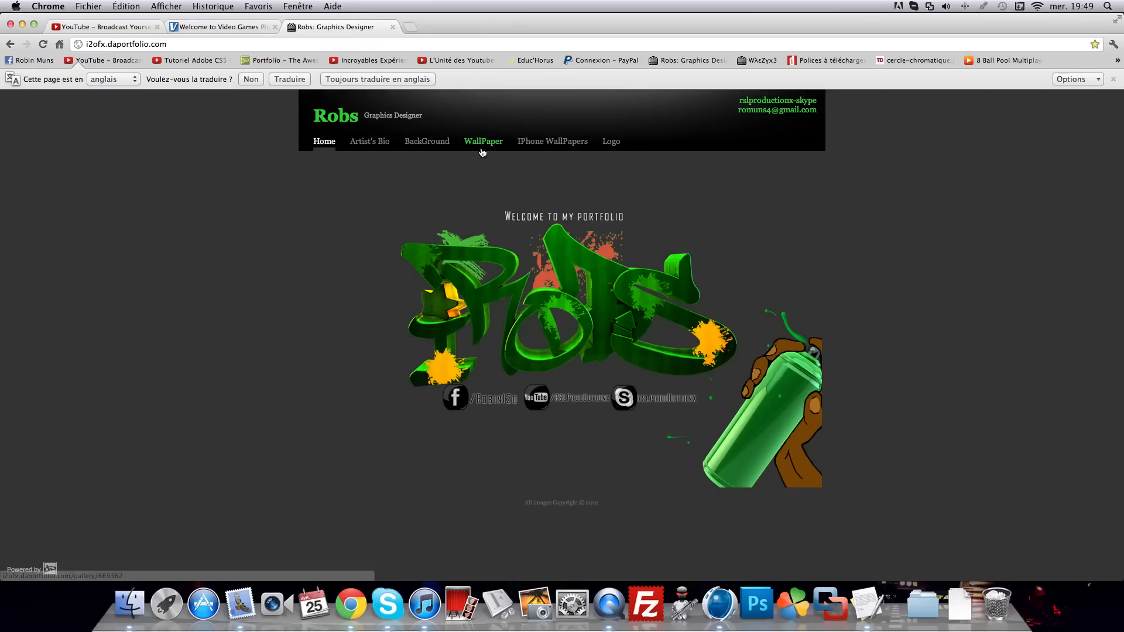
# View the Wallpaper gallery's orange-dotted Wallpaper_n°1 image enlarged on the portfolio site, and close the enlarged view
pyautogui.click(436, 141)
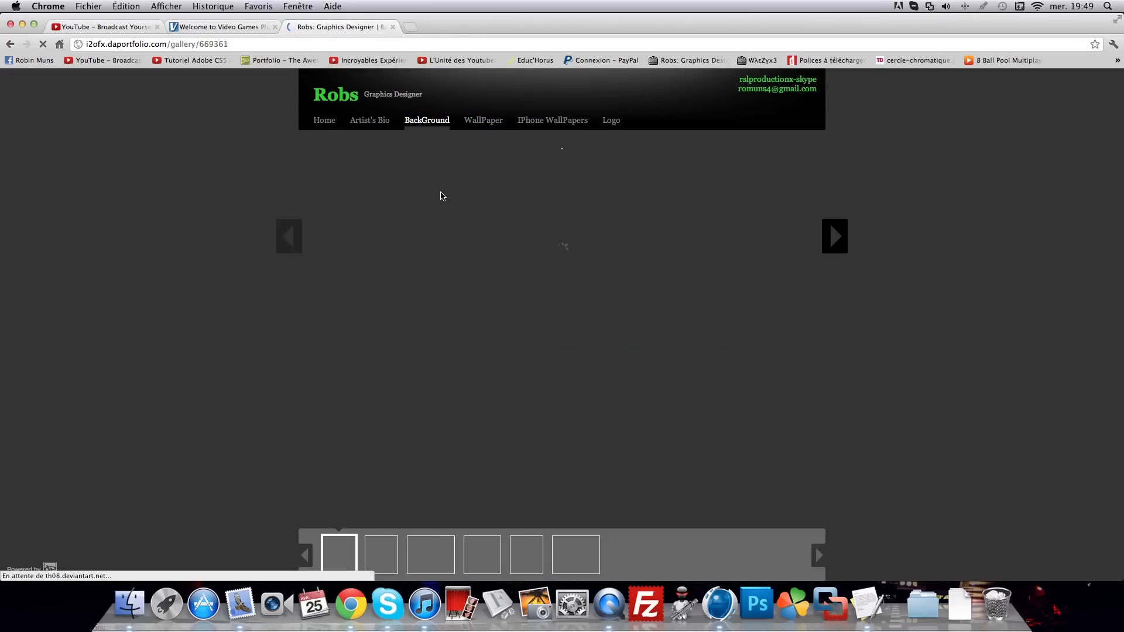
pyautogui.click(481, 141)
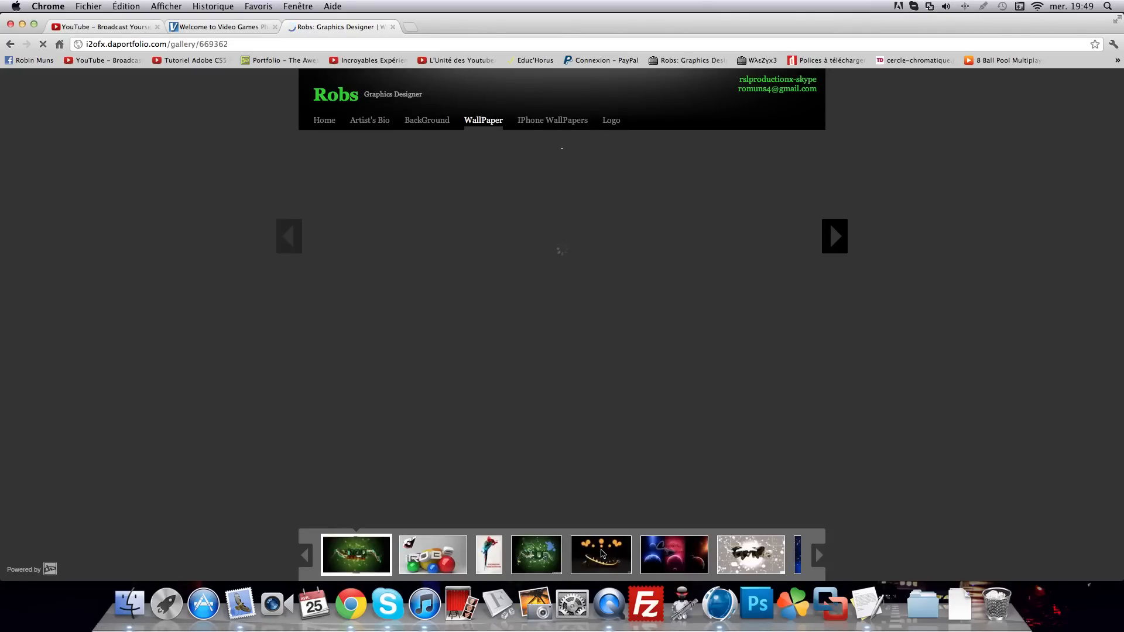
pyautogui.click(599, 549)
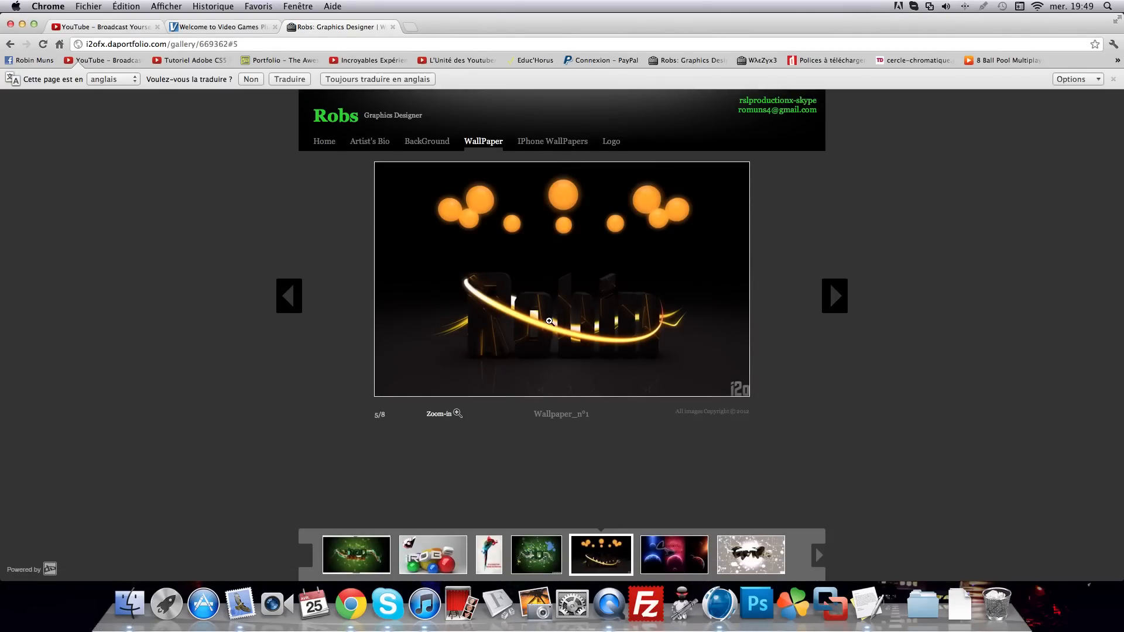
pyautogui.click(548, 330)
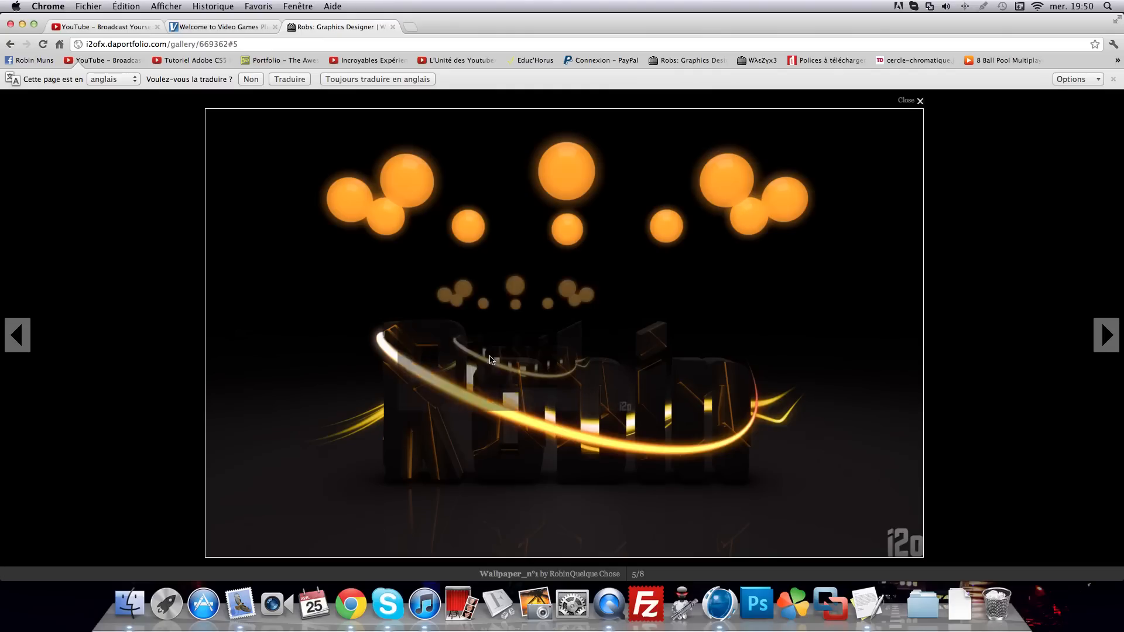
pyautogui.click(512, 374)
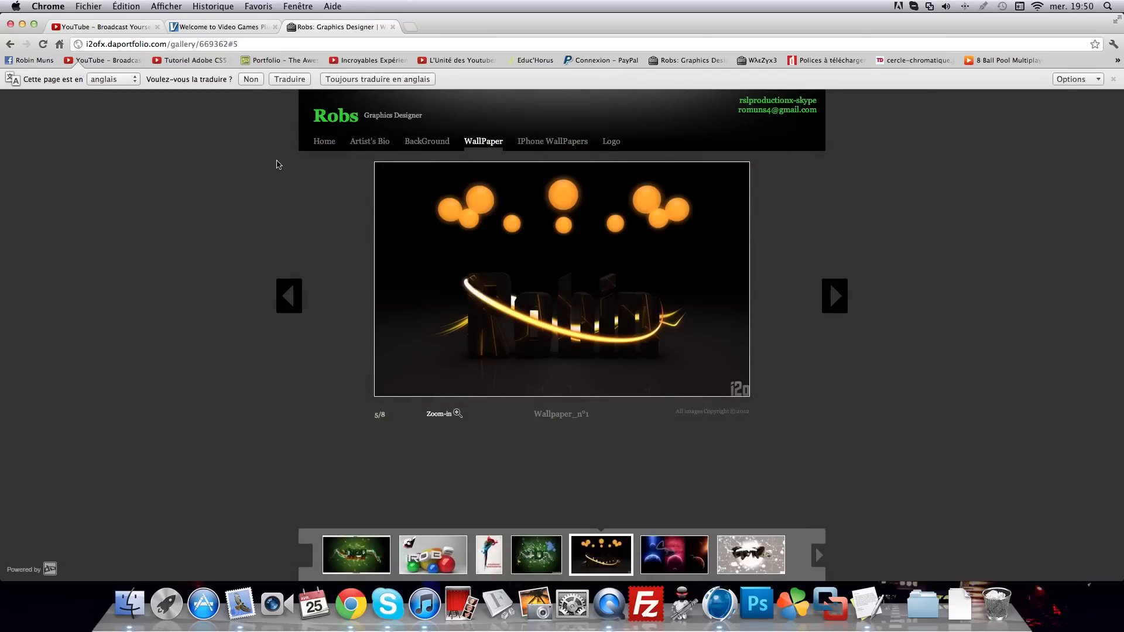
# Minimize the browser, switch to Cinema 4D and set the render output to the 2560 x 1600 screen preset
pyautogui.click(22, 24)
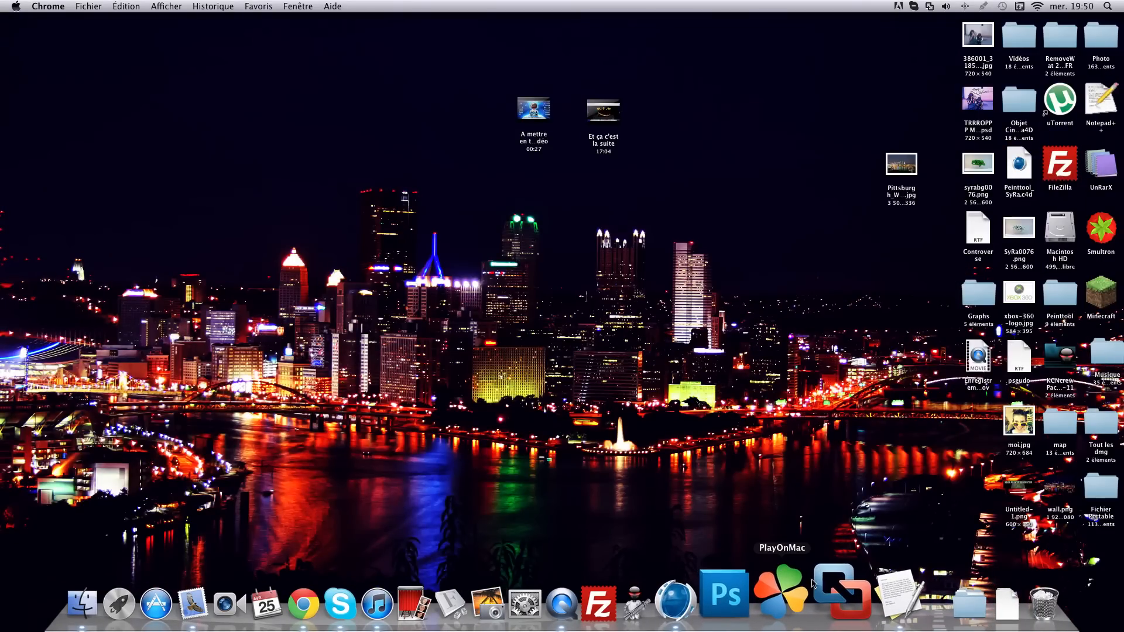
pyautogui.click(723, 594)
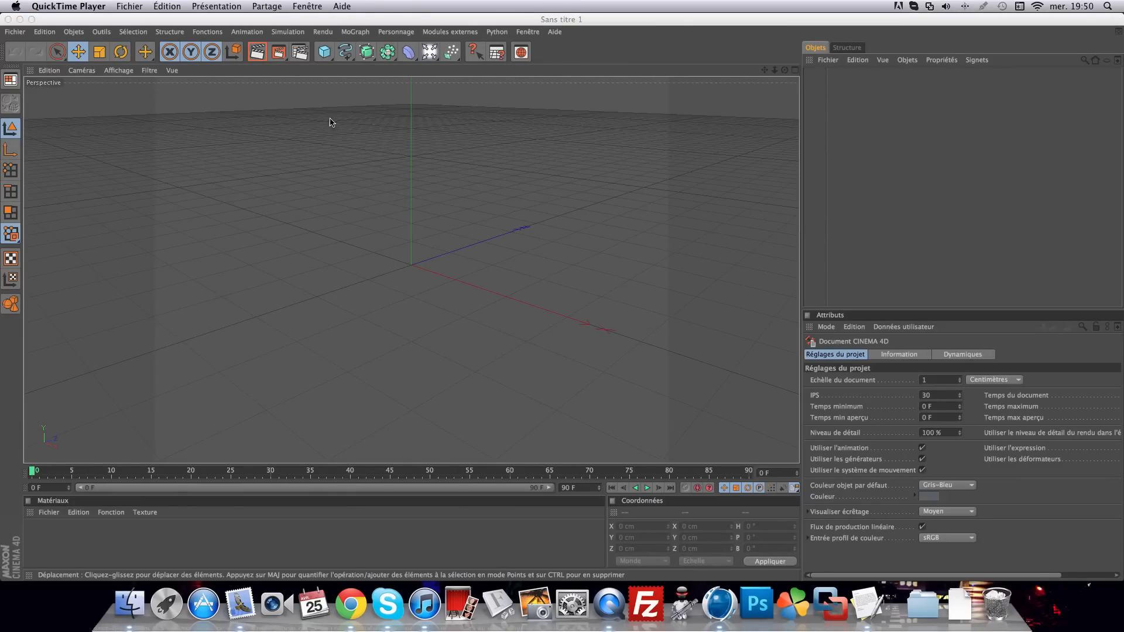
pyautogui.click(299, 52)
pyautogui.click(113, 54)
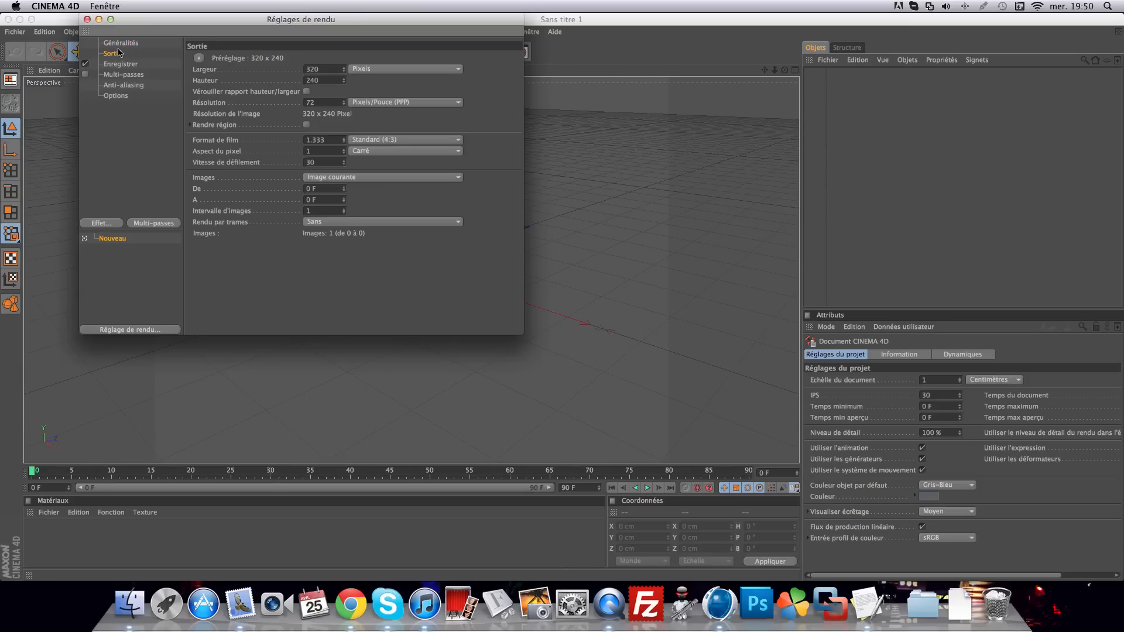
pyautogui.click(199, 58)
pyautogui.moveTo(234, 69)
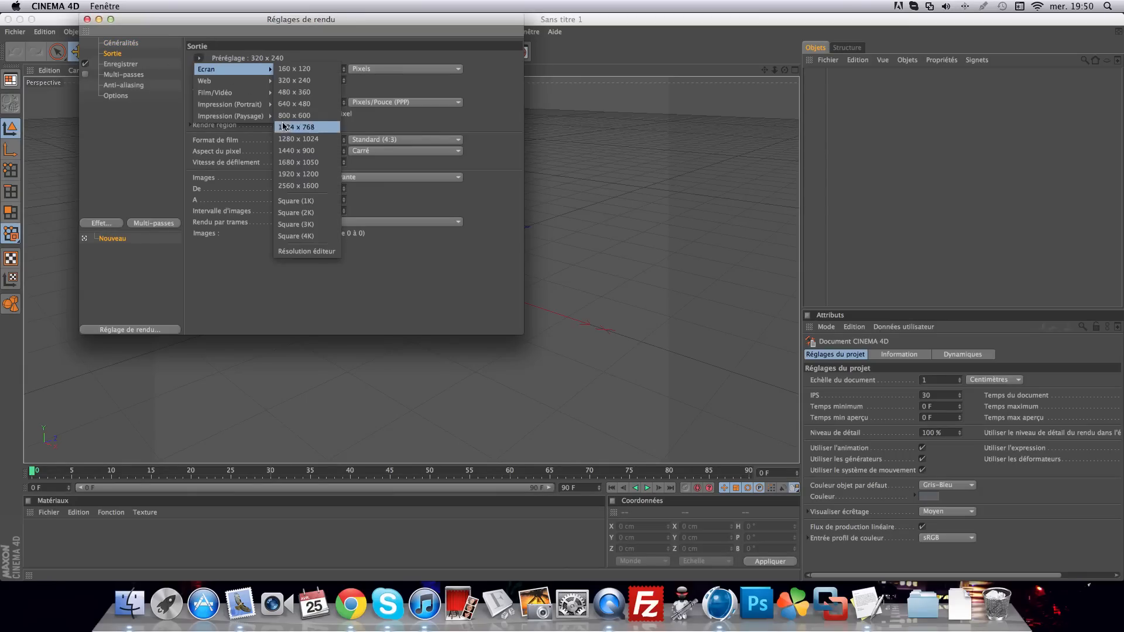
pyautogui.click(299, 186)
# Set the render's save path to a file named Tuto on the desktop (Bureau)
pyautogui.click(120, 64)
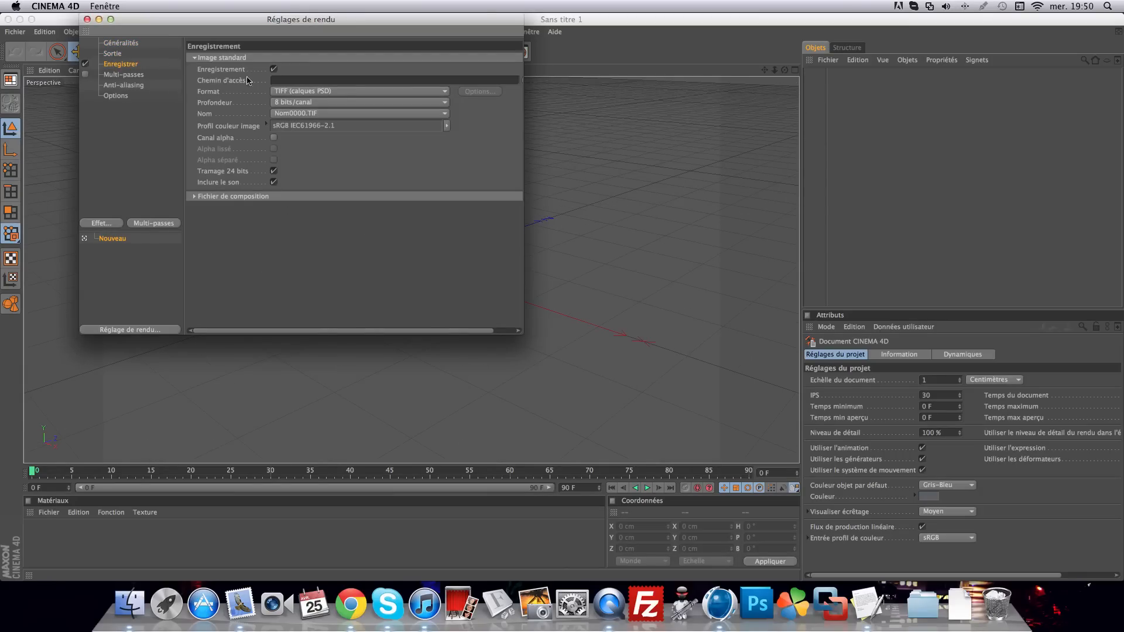
pyautogui.click(495, 59)
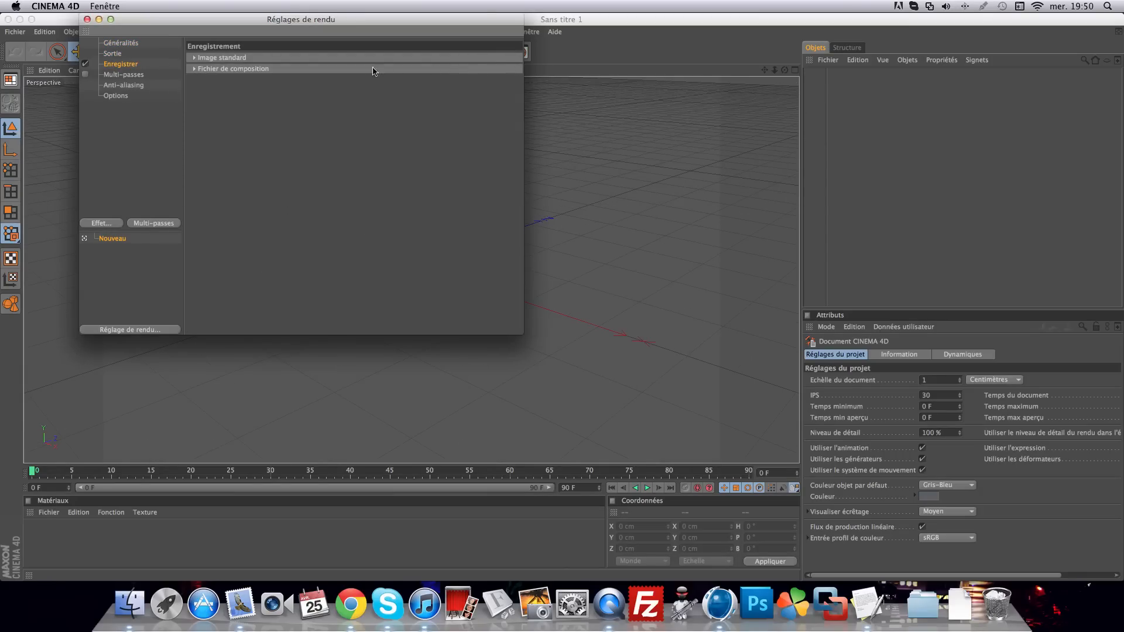
pyautogui.click(211, 58)
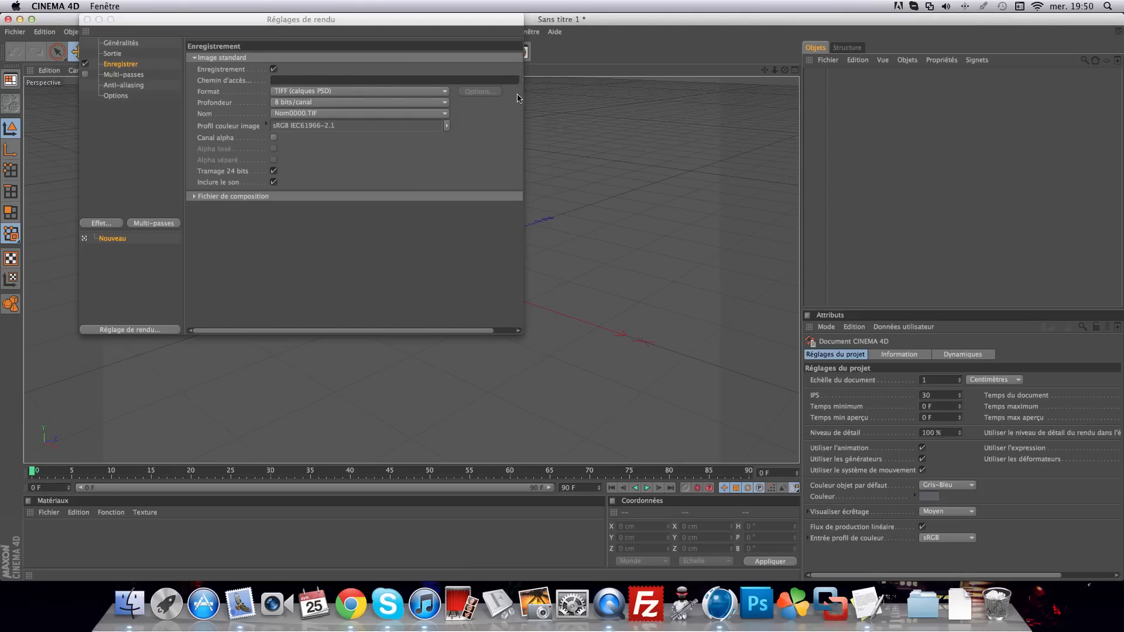
pyautogui.moveTo(523, 97); pyautogui.dragTo(556, 98)
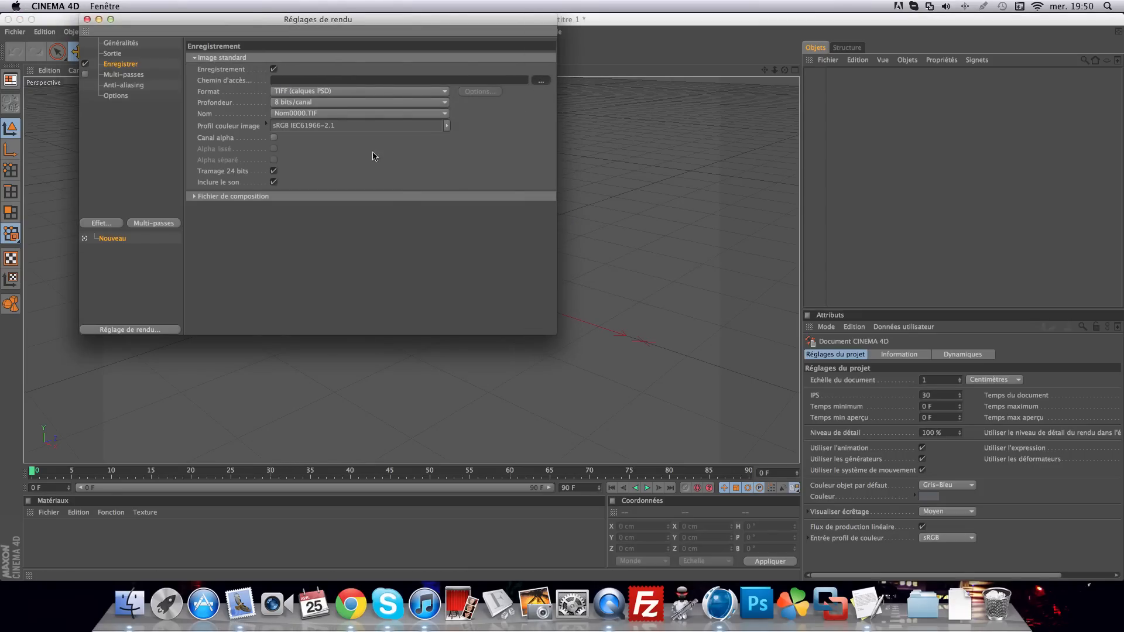
pyautogui.click(541, 80)
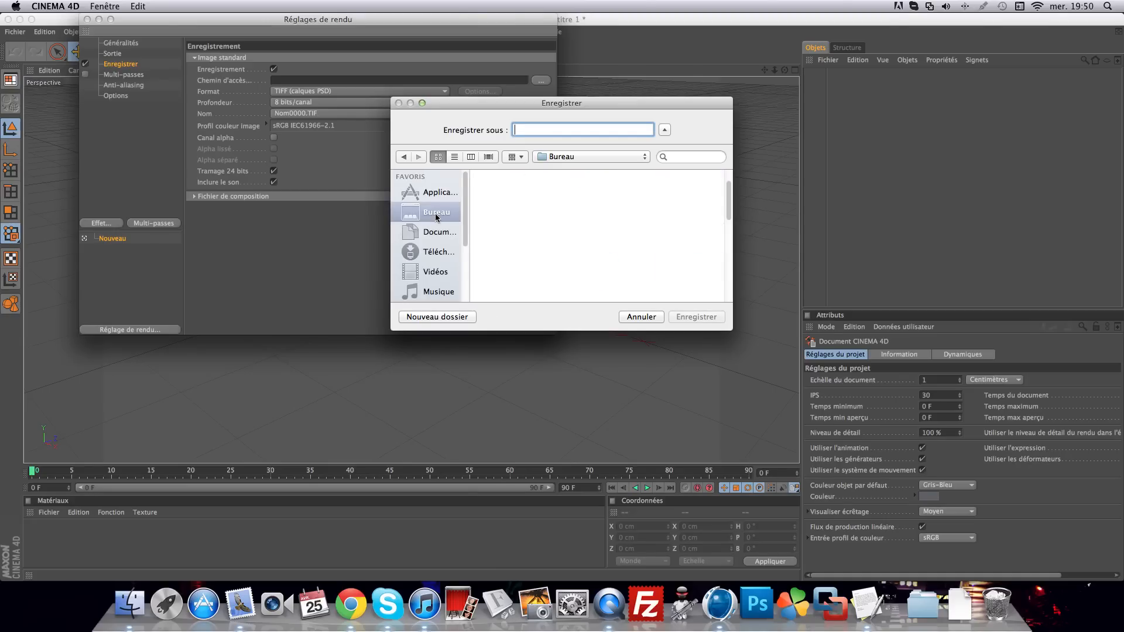
pyautogui.write('Tuto')
pyautogui.press('Return')
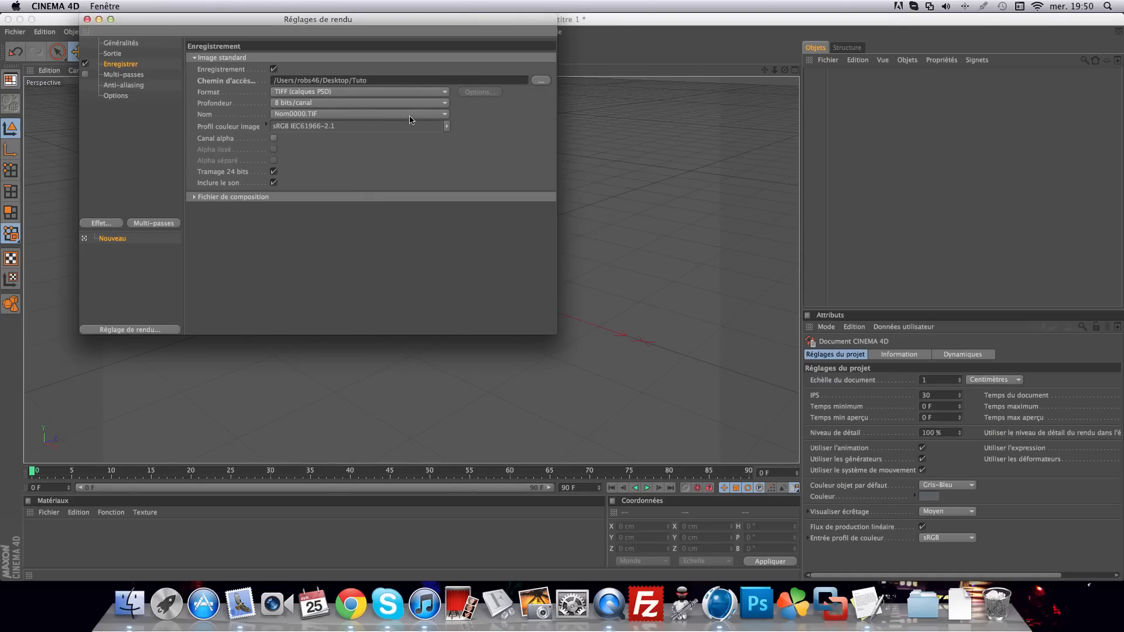
# Set the render's save format to PNG and enable the alpha channel (Canal alpha)
pyautogui.click(359, 99)
pyautogui.click(373, 201)
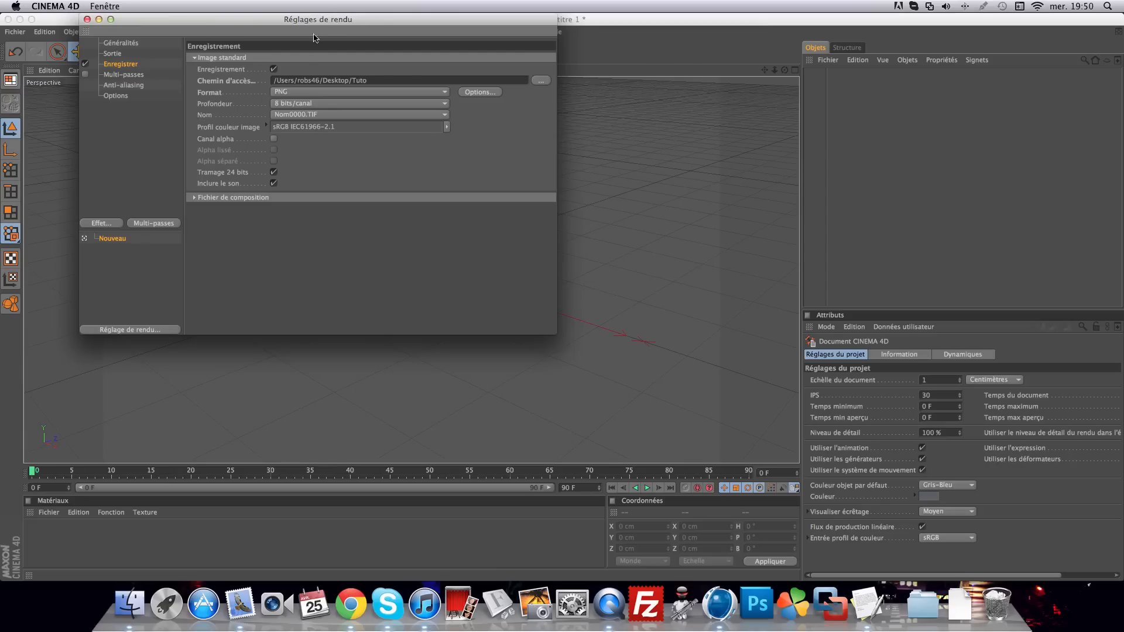
pyautogui.click(287, 92)
pyautogui.click(300, 214)
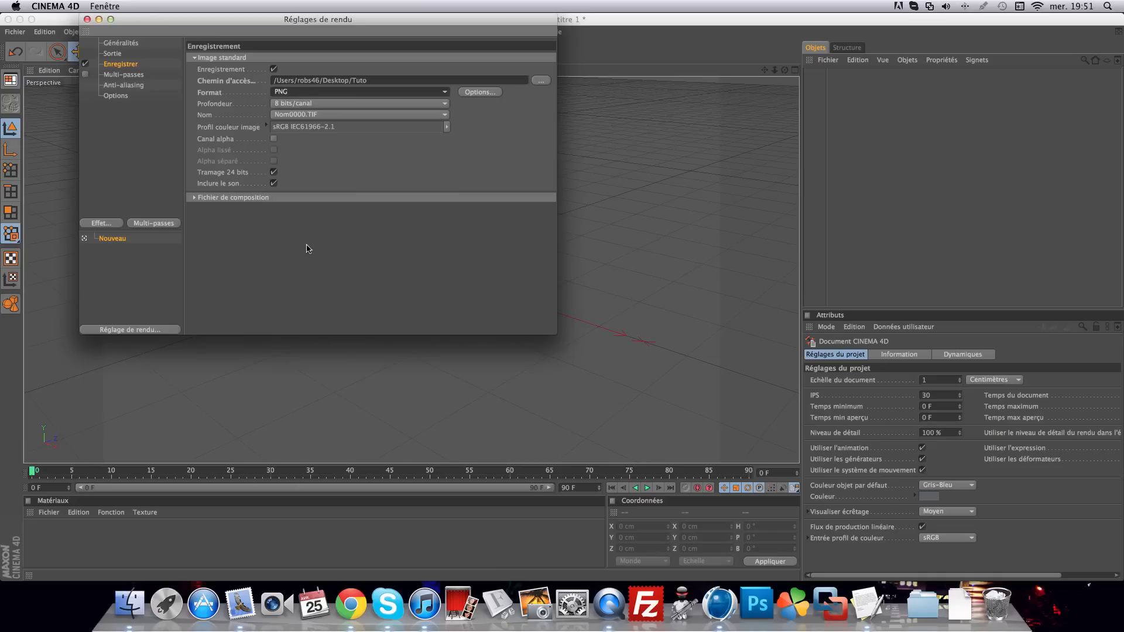
pyautogui.click(273, 139)
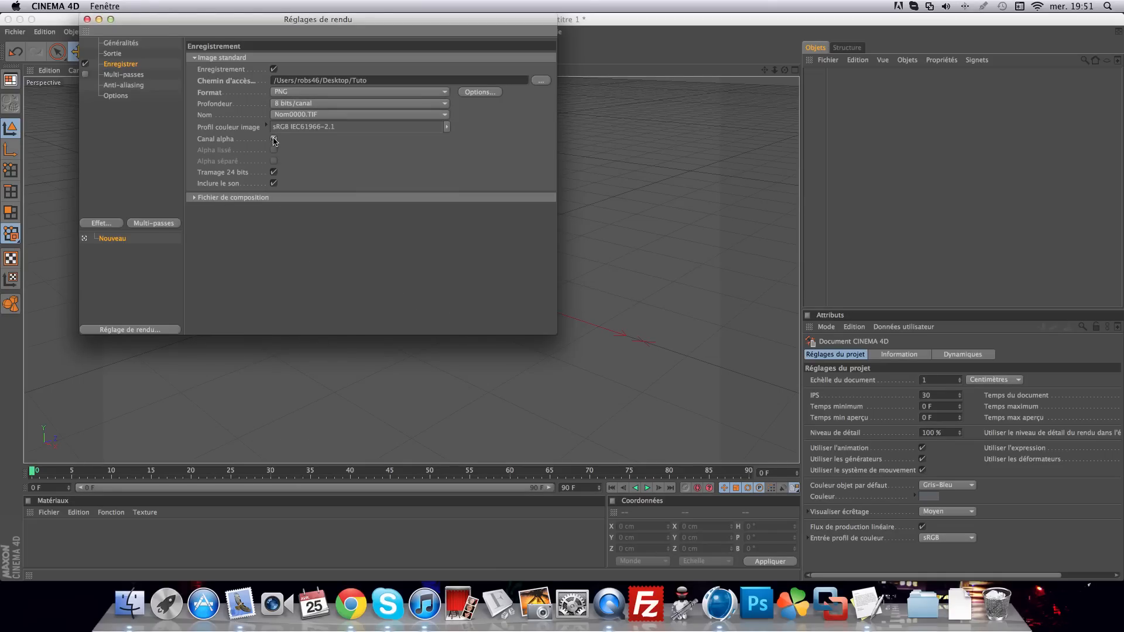
pyautogui.click(274, 139)
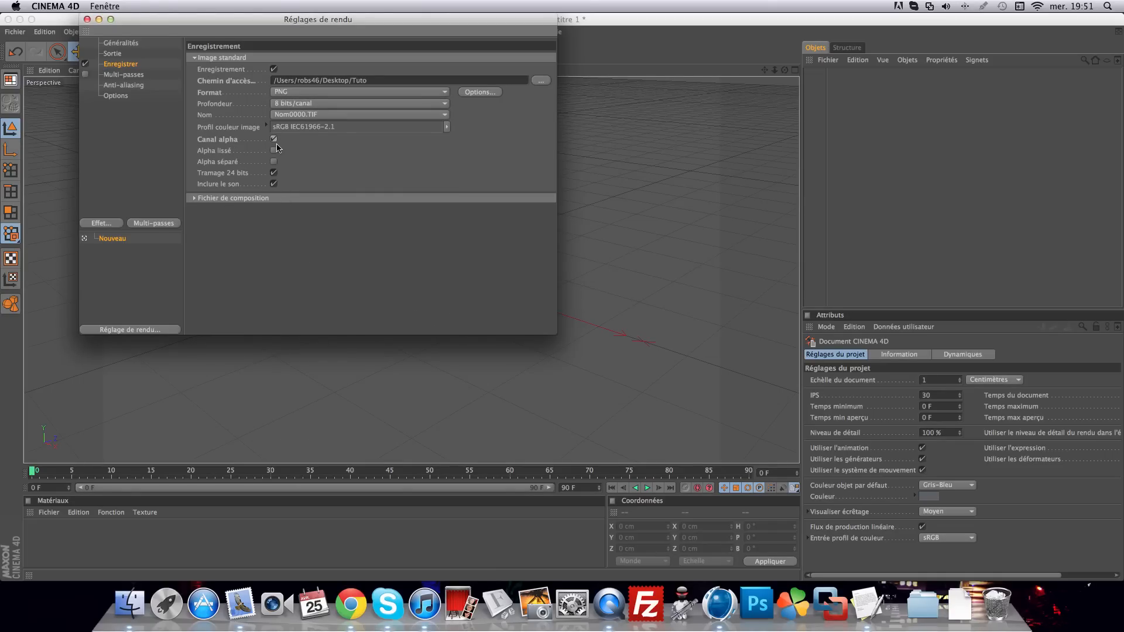
pyautogui.moveTo(375, 20); pyautogui.dragTo(481, 102)
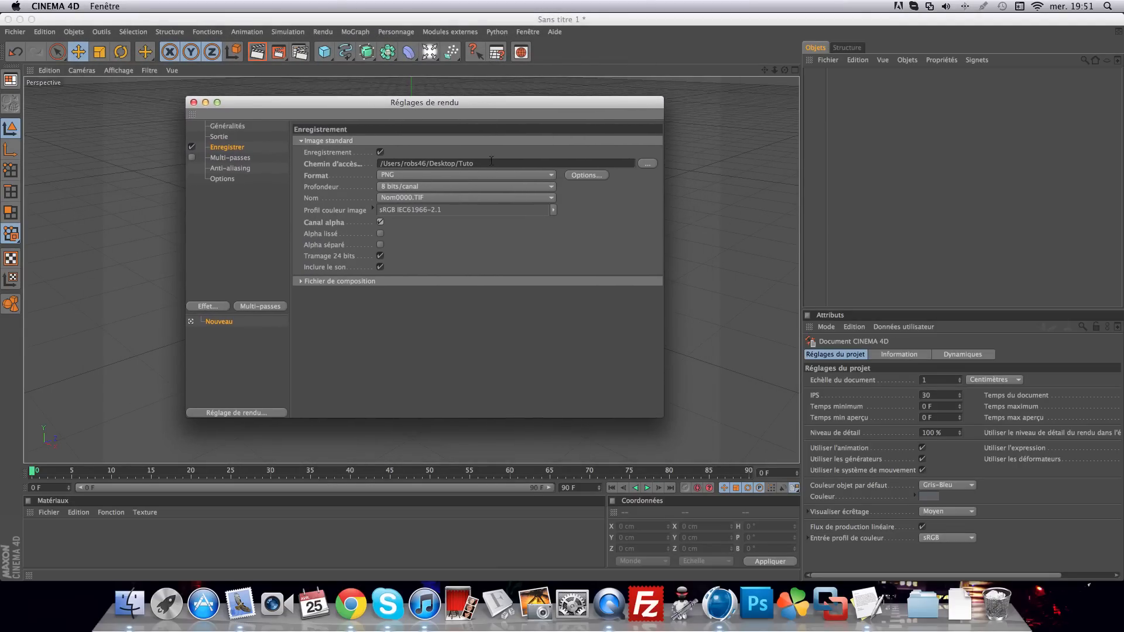
pyautogui.click(380, 222)
pyautogui.click(380, 222)
pyautogui.click(380, 222)
# Set the render anti-aliasing to Au mieux, with a minimum level of 2x2 and a maximum level of 4x4
pyautogui.click(233, 169)
pyautogui.click(404, 142)
pyautogui.click(409, 176)
pyautogui.click(402, 187)
pyautogui.click(404, 209)
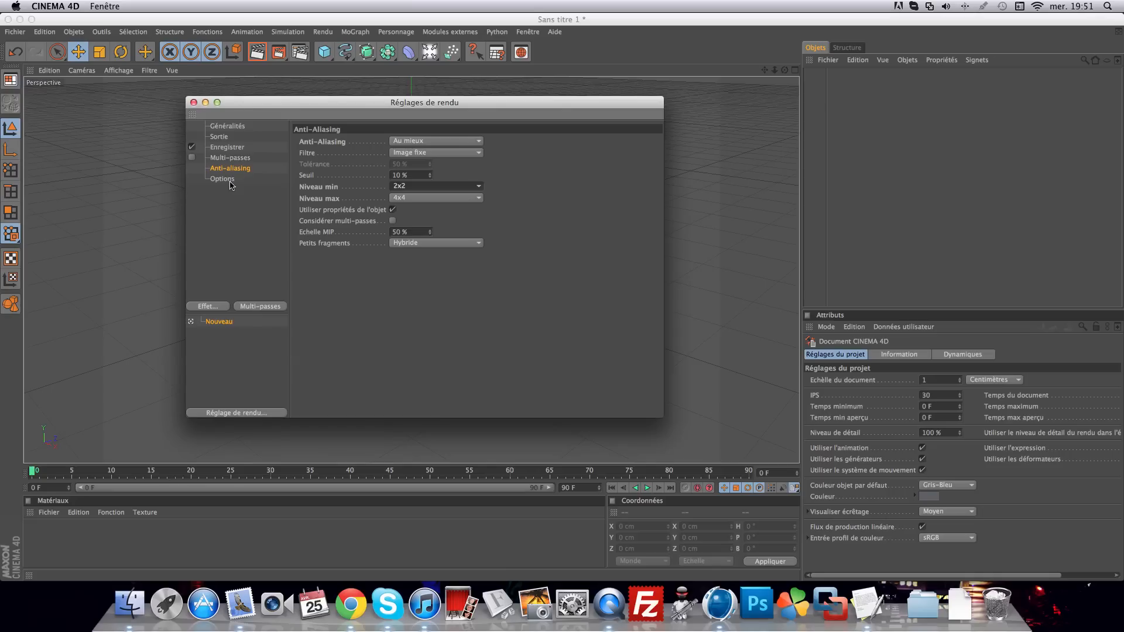
# Add the Illumination globale effect to the render settings and review its general and irradiance cache options
pyautogui.click(223, 306)
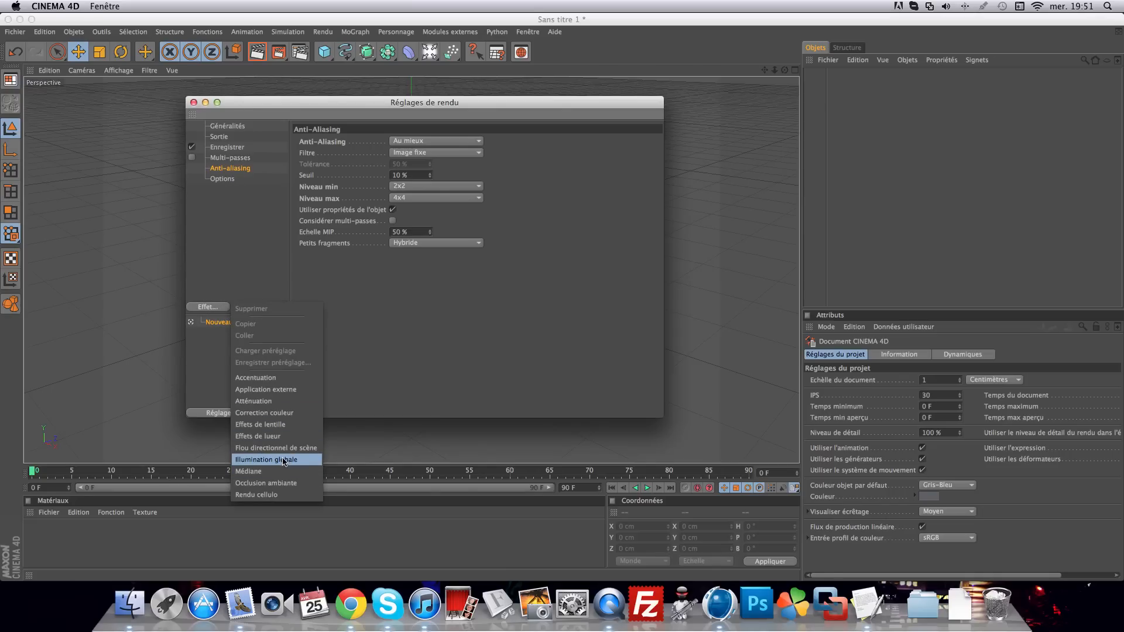
pyautogui.click(263, 461)
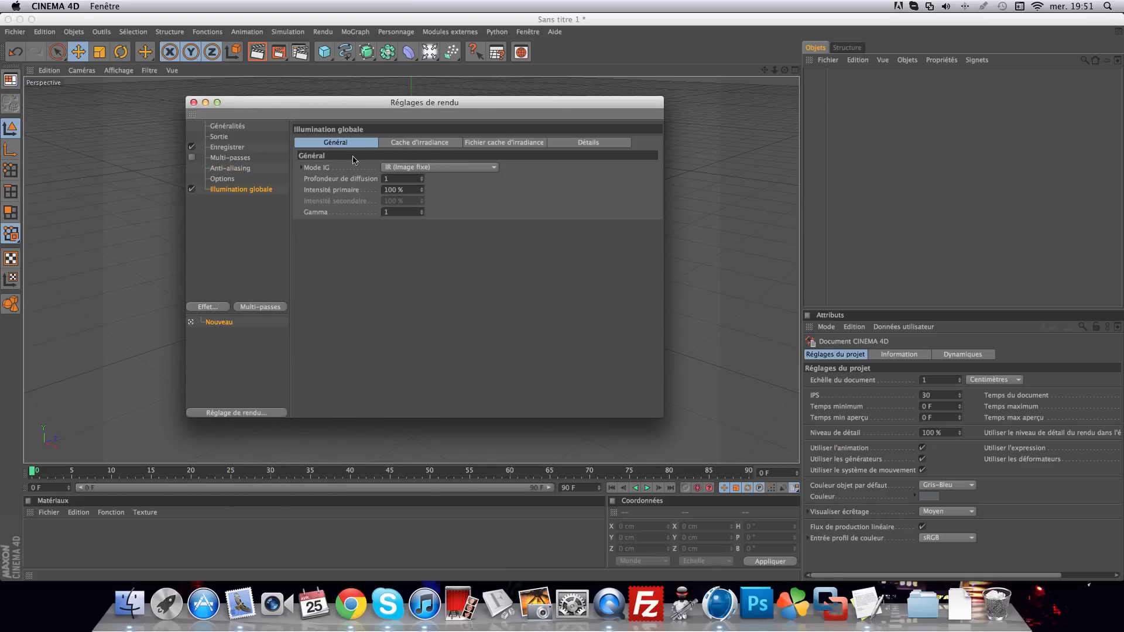
pyautogui.click(390, 143)
pyautogui.click(346, 144)
pyautogui.click(436, 145)
pyautogui.click(353, 145)
# Add the Occlusion ambiante effect to the render settings and close the settings window
pyautogui.click(208, 307)
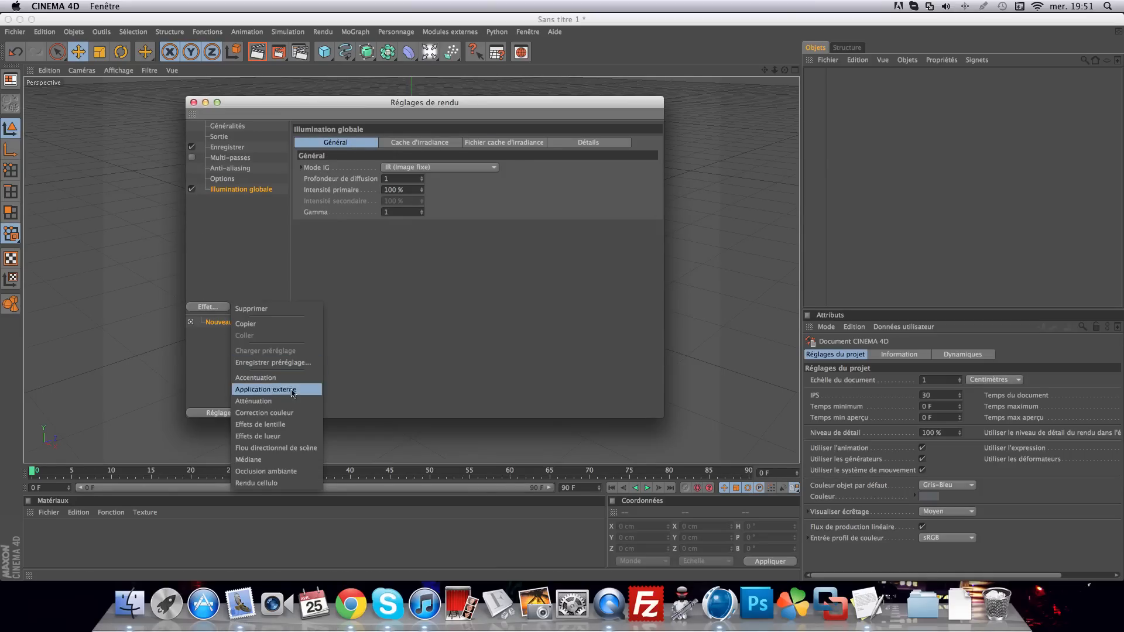
pyautogui.click(267, 472)
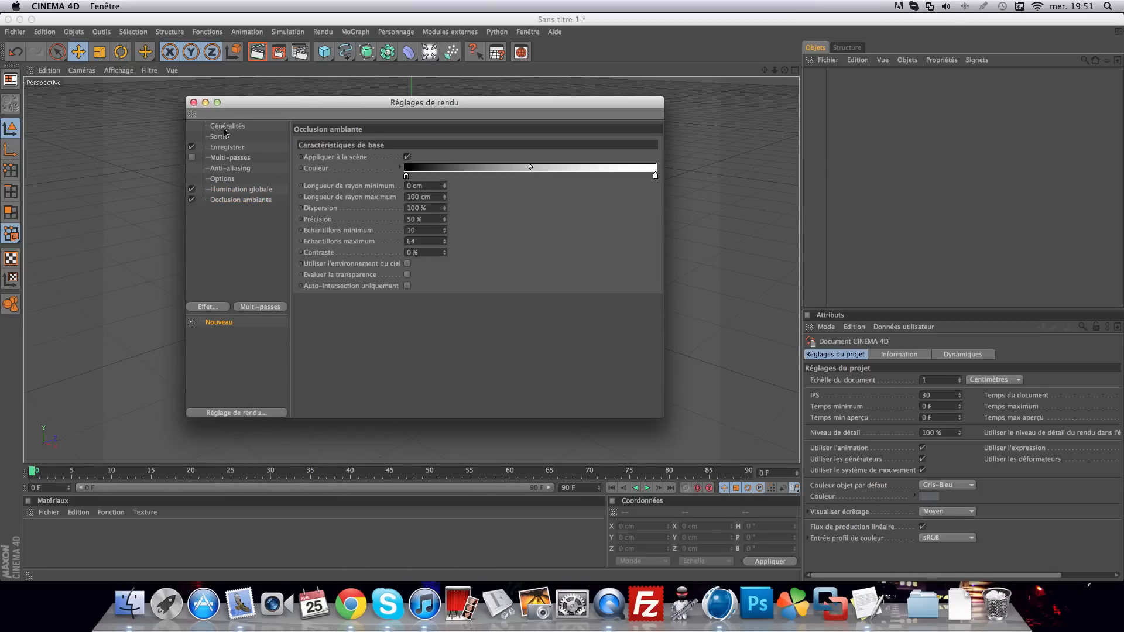
pyautogui.click(193, 102)
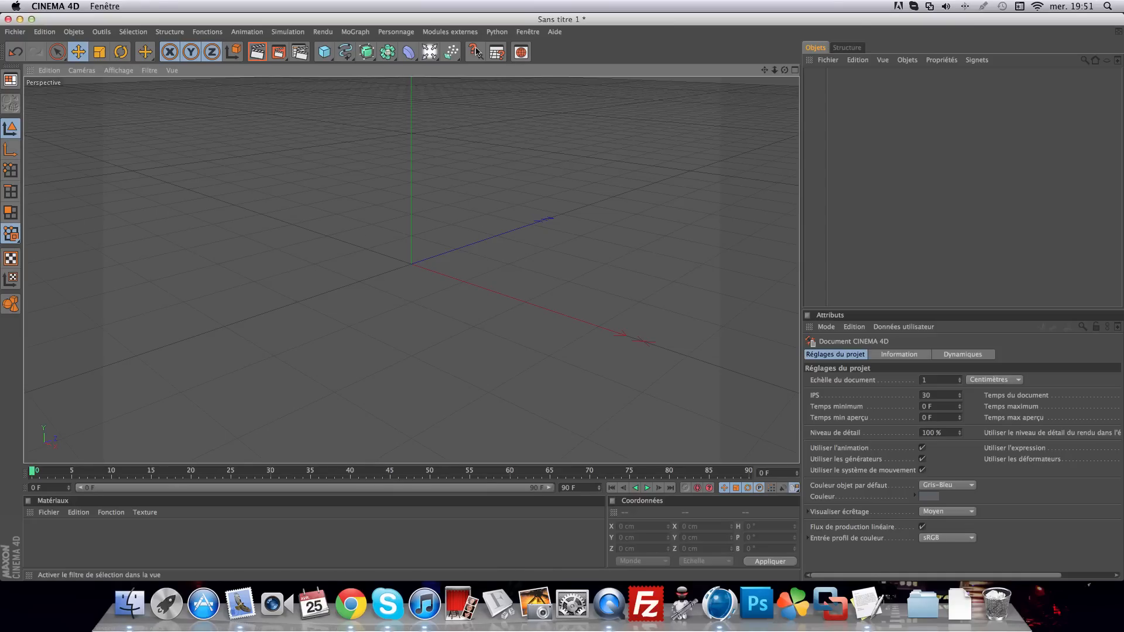
# Add a MoGraph Mo Texte object to the scene and set its text alignment to Centré
pyautogui.click(452, 33)
pyautogui.moveTo(367, 33)
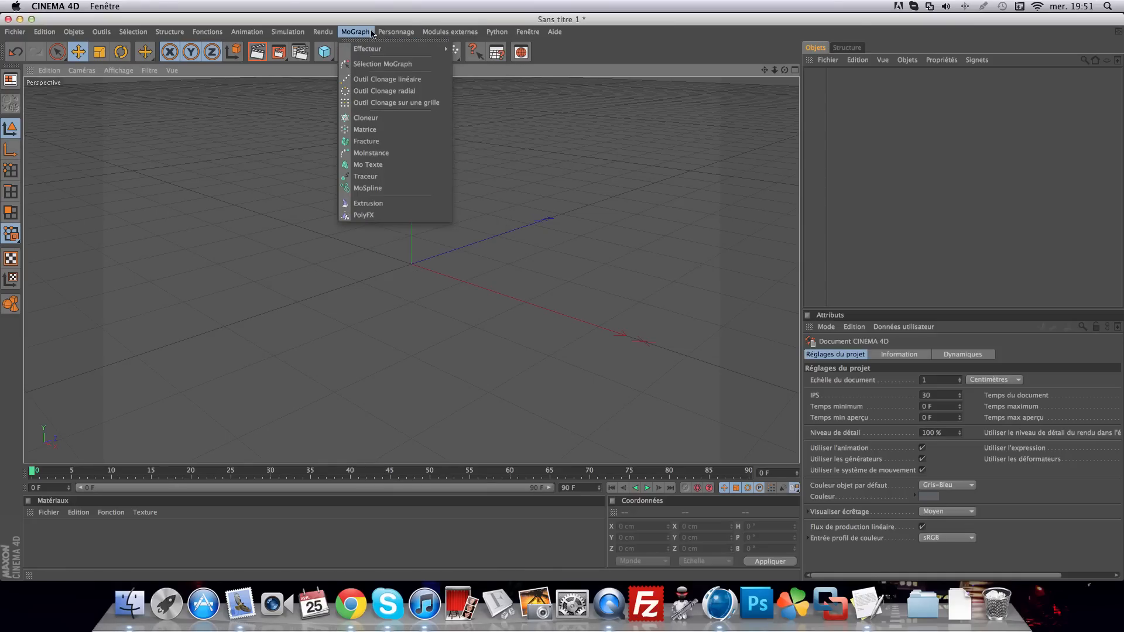
pyautogui.click(379, 167)
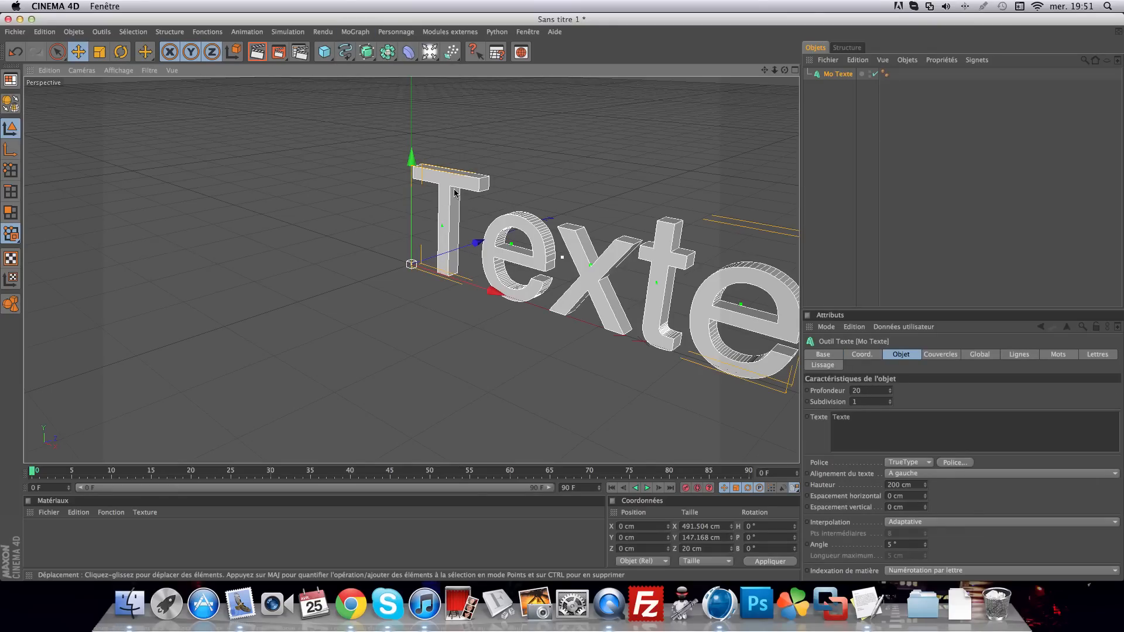
pyautogui.click(908, 474)
pyautogui.click(905, 496)
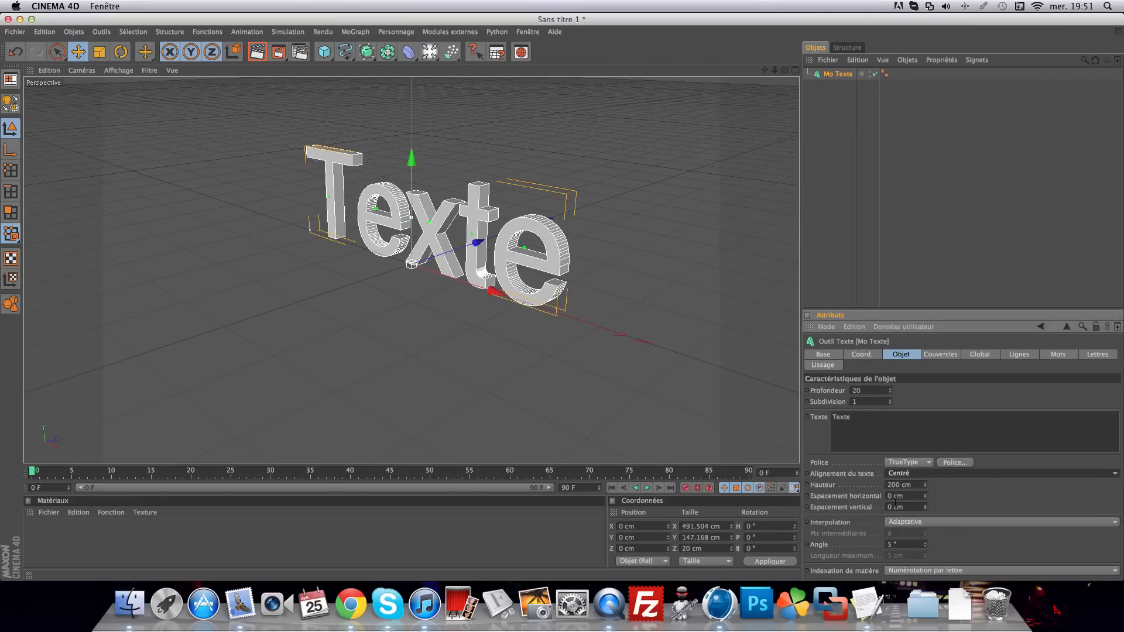
# Set the depth (Profondeur) of the Mo Texte object to 150
pyautogui.moveTo(784, 70); pyautogui.dragTo(524, 127)
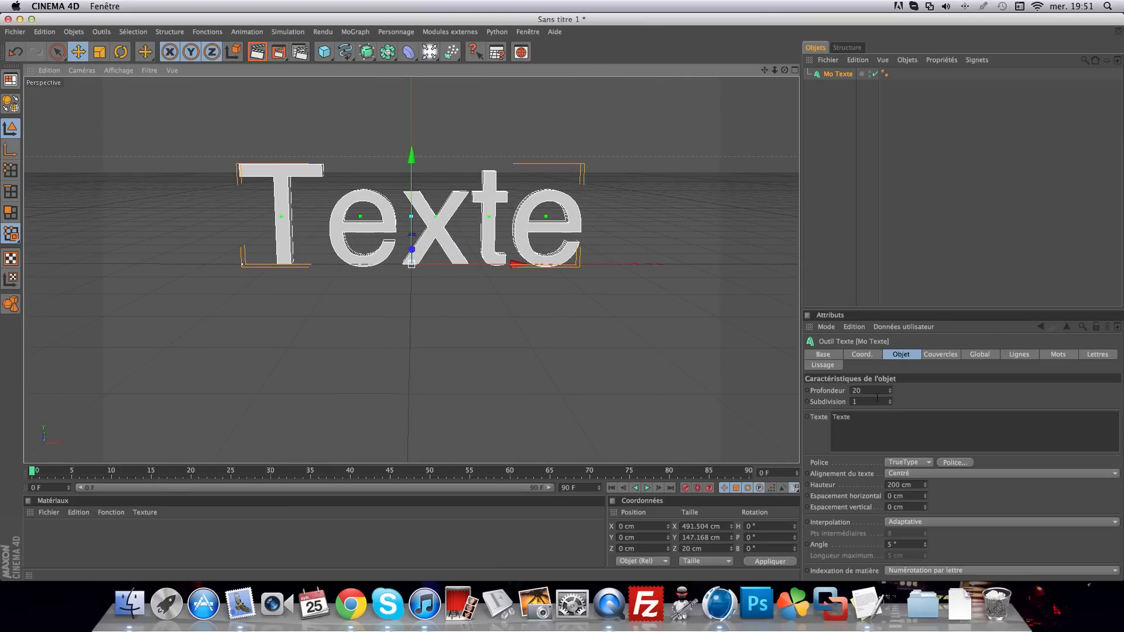
pyautogui.moveTo(891, 392); pyautogui.dragTo(888, 346)
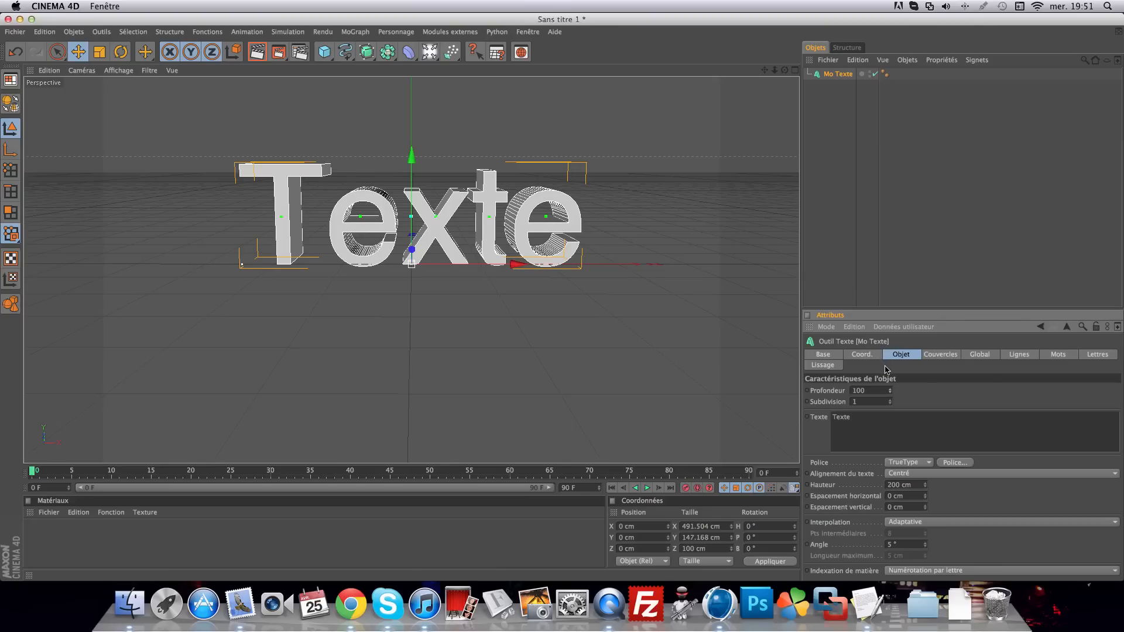
pyautogui.moveTo(866, 391); pyautogui.dragTo(781, 399)
pyautogui.write('150')
pyautogui.press('Return')
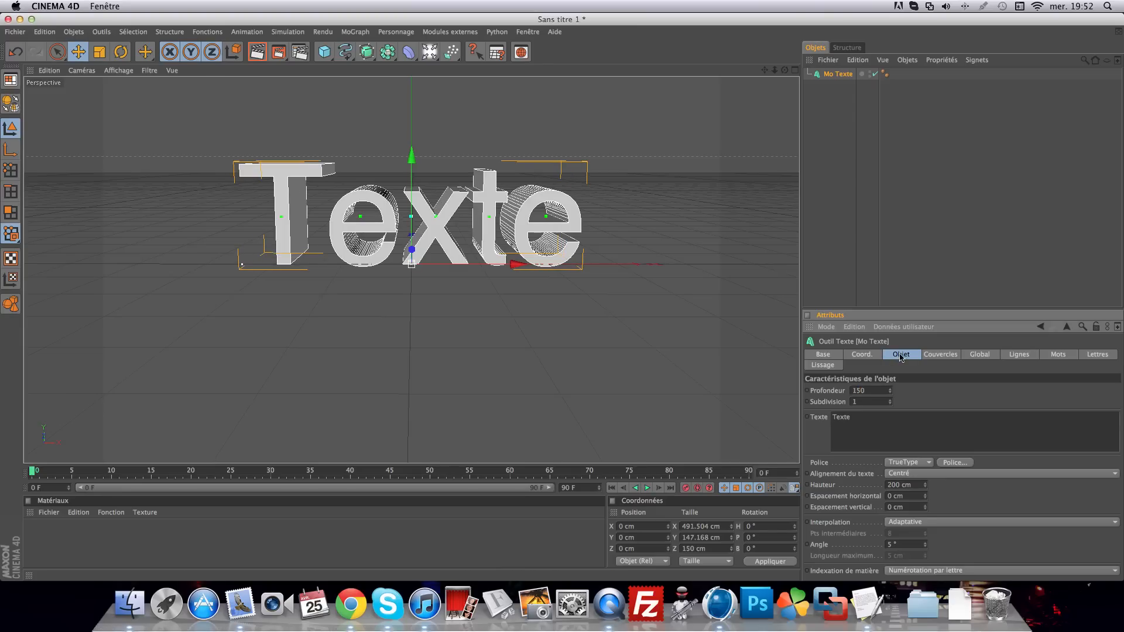
# Replace the content of the Mo Texte object with "Tuto"
pyautogui.press('super+a')
pyautogui.write('Tu')
pyautogui.click(1009, 402)
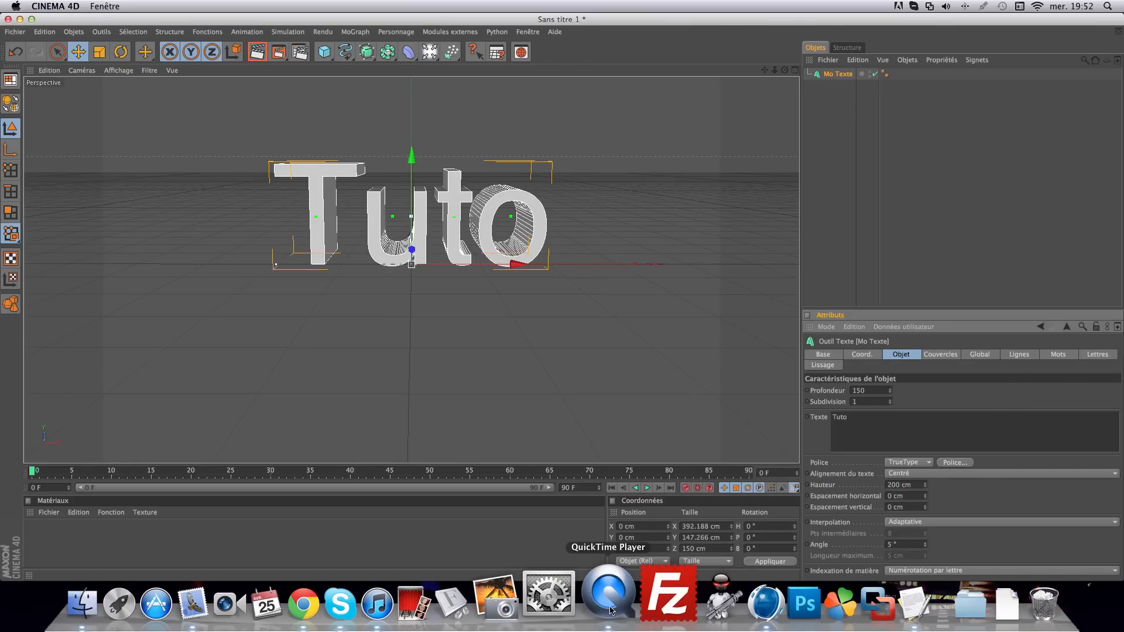
pyautogui.press('F4')
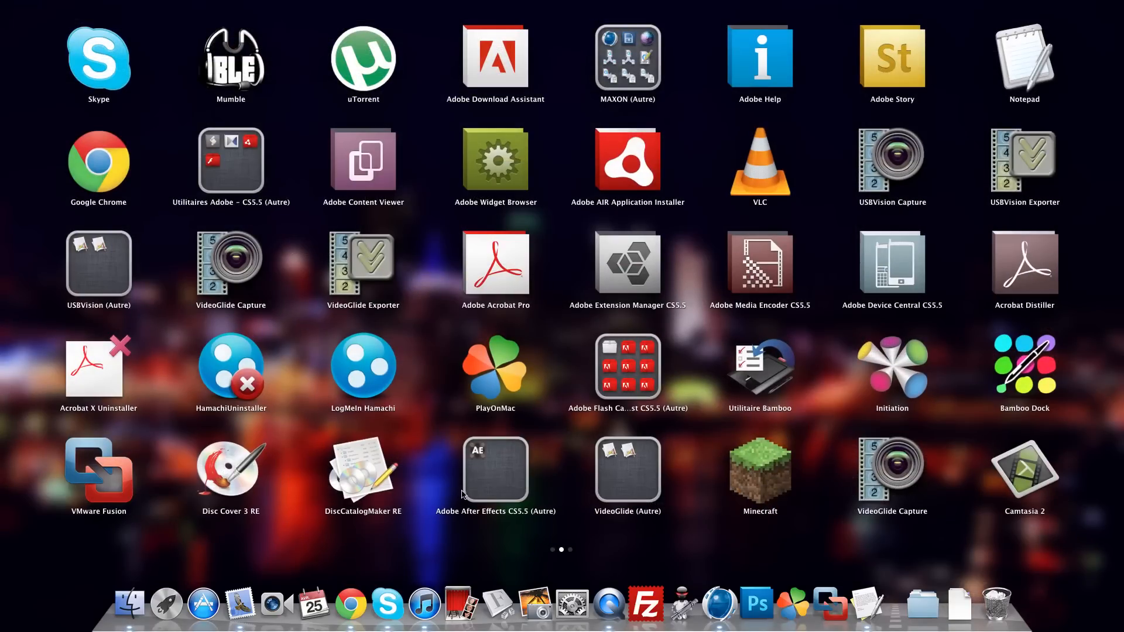
pyautogui.moveTo(454, 534); pyautogui.dragTo(682, 491)
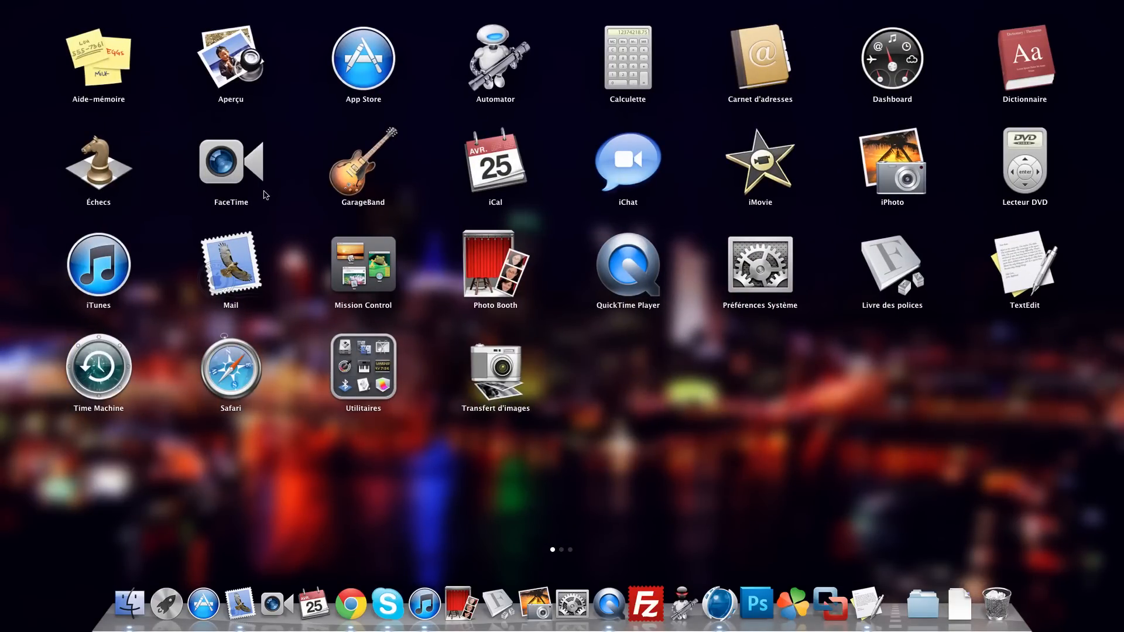
pyautogui.click(757, 378)
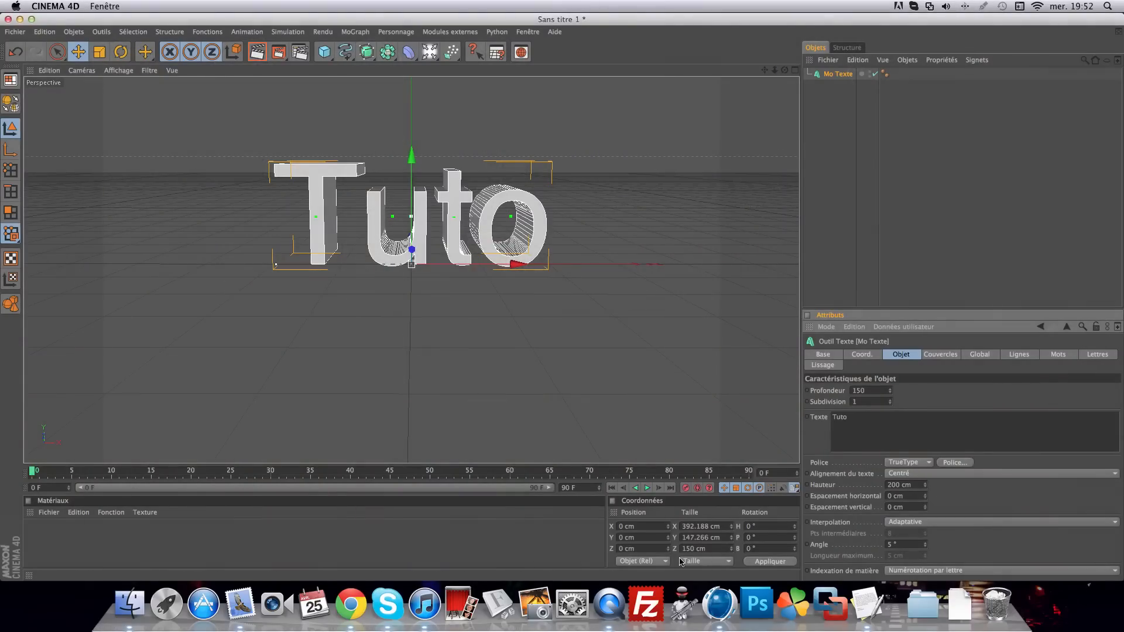
# Switch to Livre des polices and examine the user-installed fonts, such as wendy, Transformers, Slant, Salty and Russian, as candidates for the 3D text
pyautogui.click(495, 602)
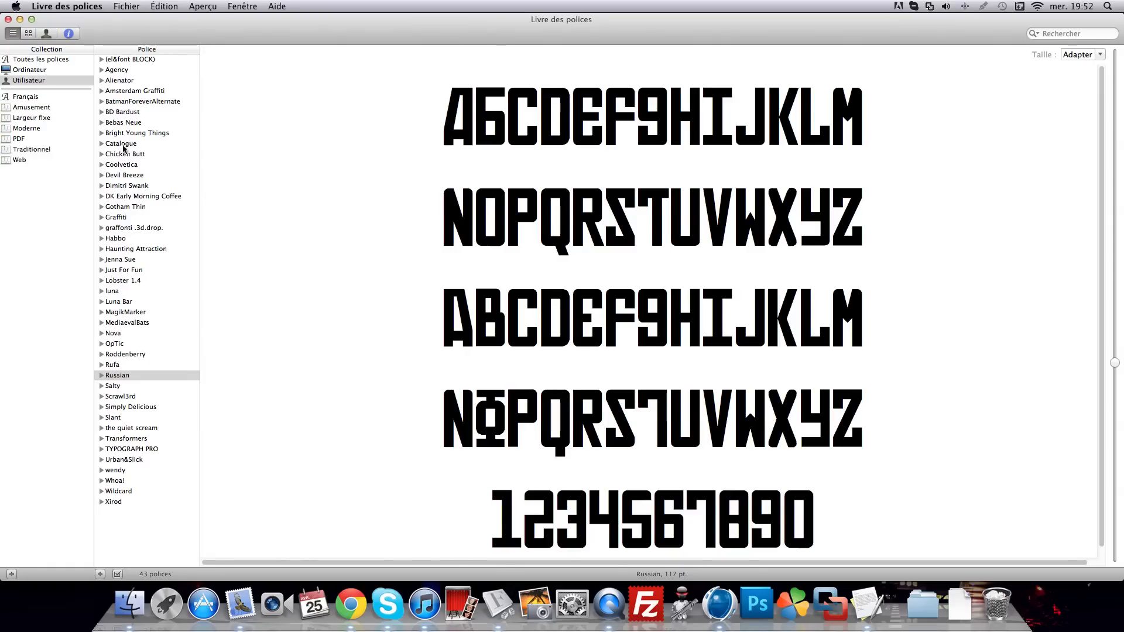
pyautogui.click(56, 82)
pyautogui.press('Tab')
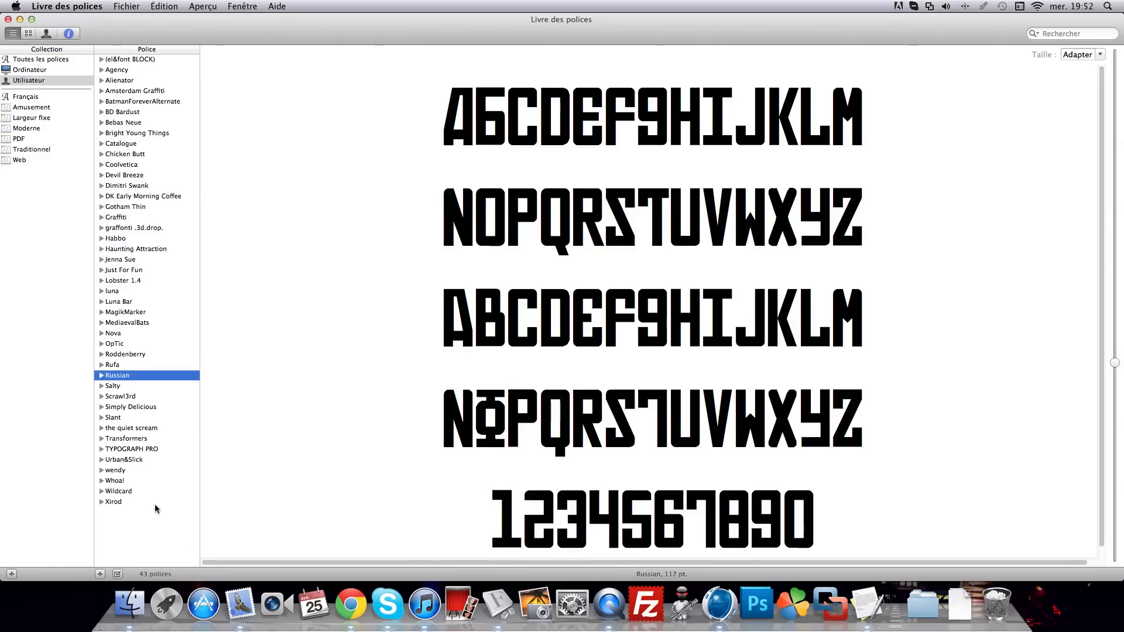
pyautogui.press('x')
pyautogui.press('Up')
pyautogui.press('Up')
pyautogui.press('Up')
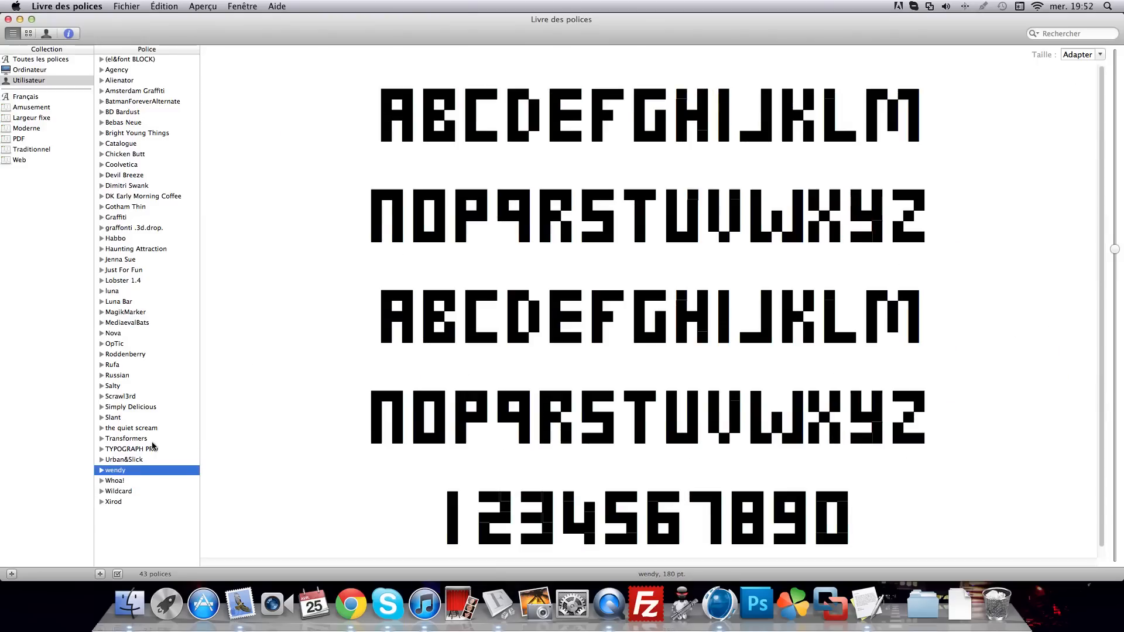
pyautogui.press('Up')
pyautogui.press('Up')
pyautogui.press('Up')
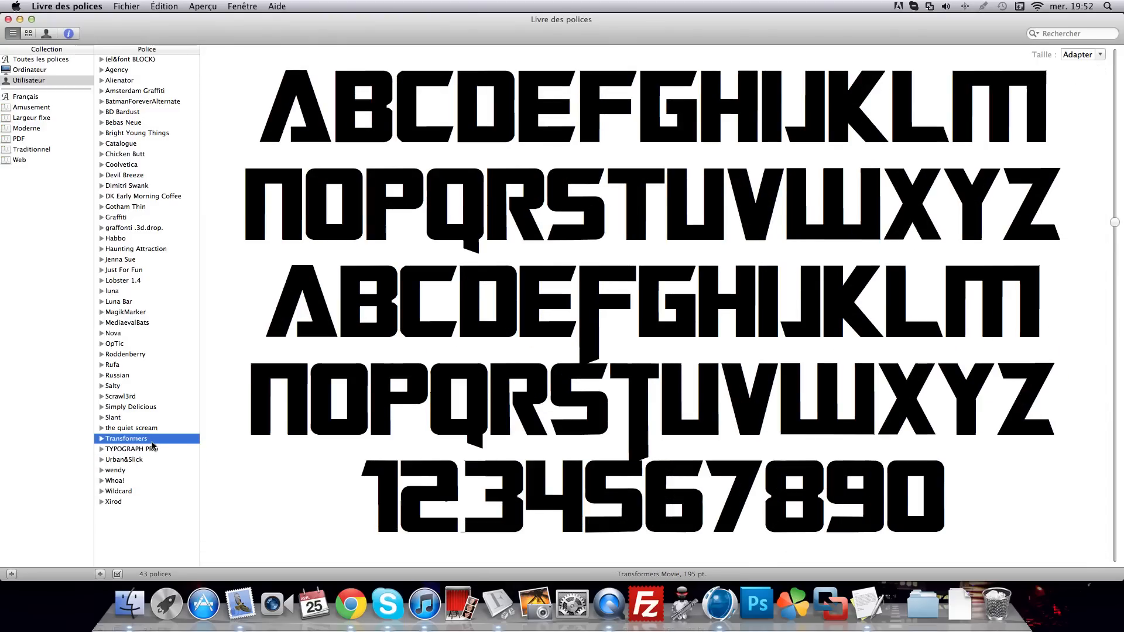
pyautogui.press('Up')
pyautogui.press('Up')
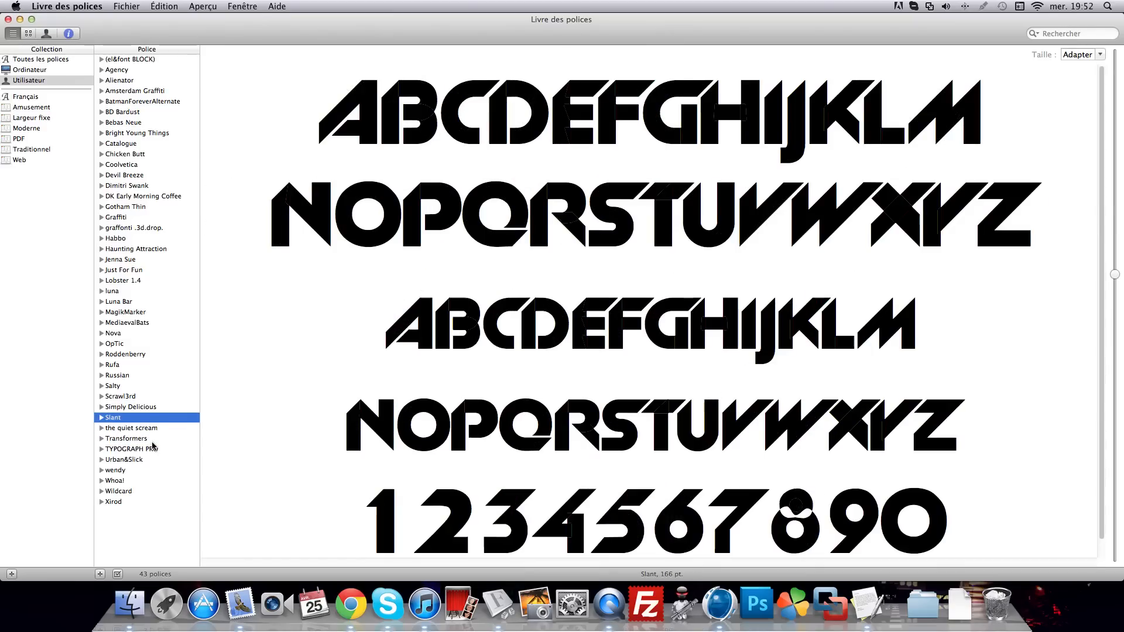
pyautogui.press('Down')
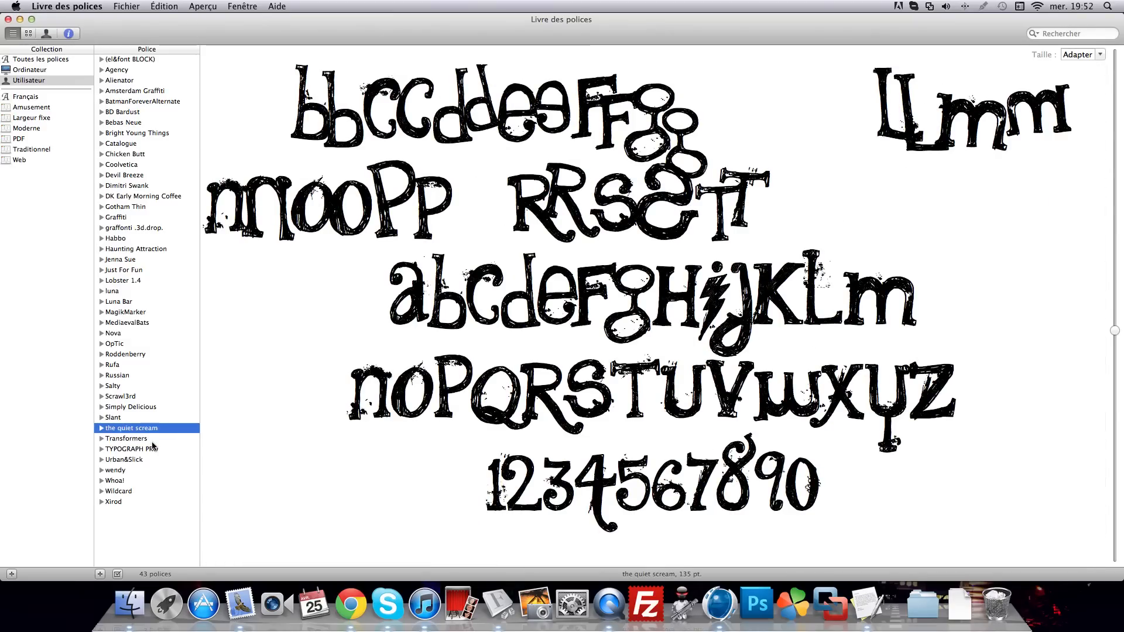
pyautogui.press('Up')
pyautogui.press('Up')
pyautogui.press('Up')
pyautogui.press('Up')
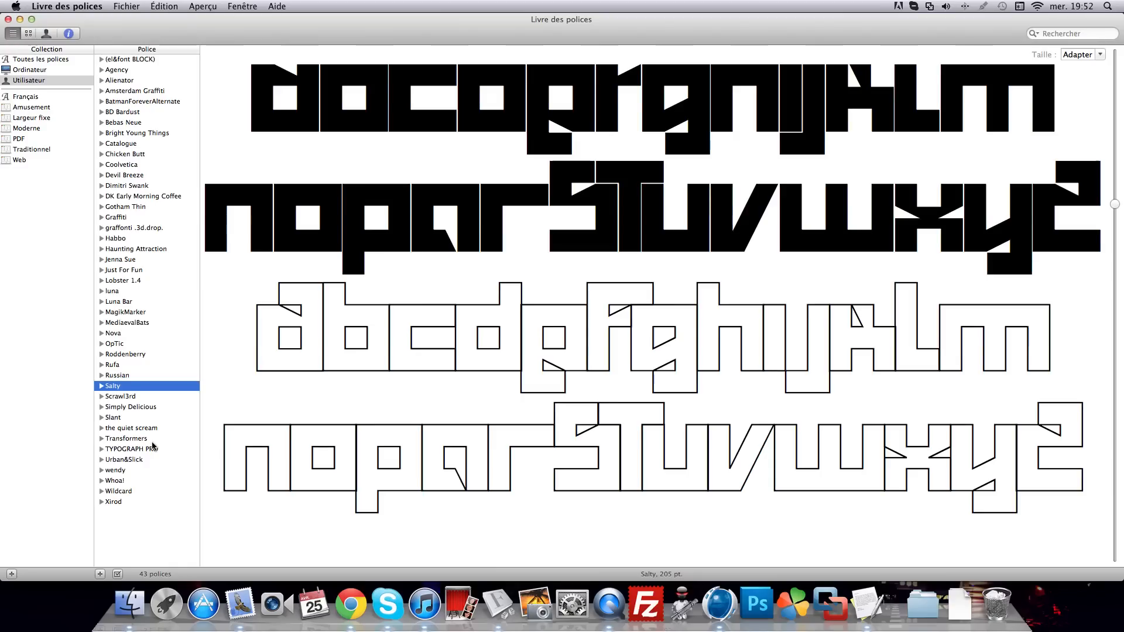
pyautogui.press('Up')
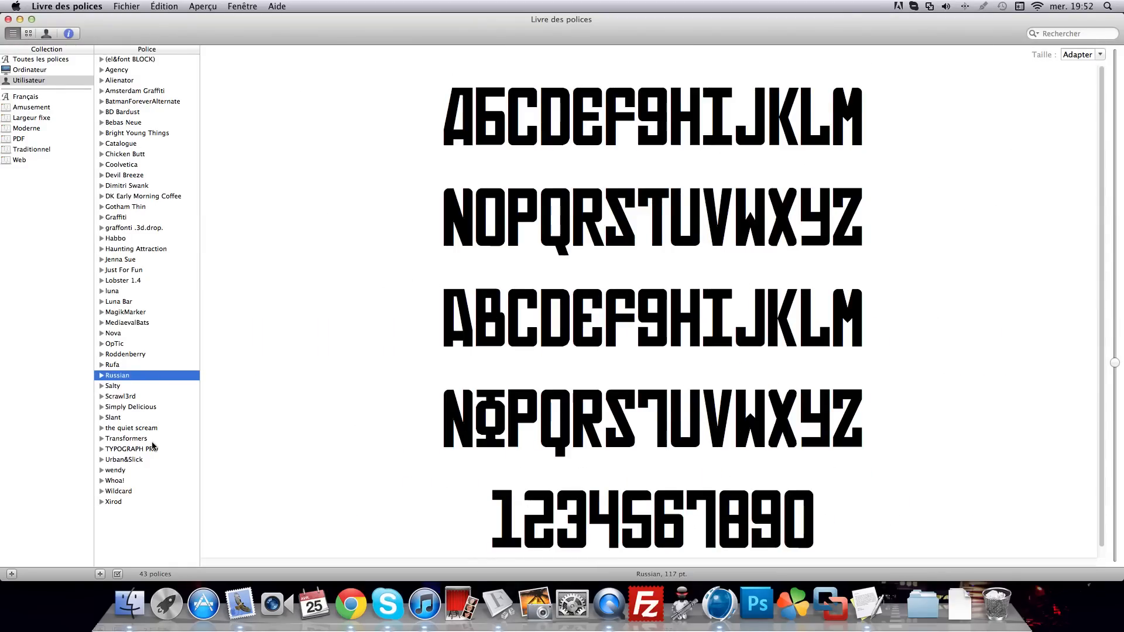
pyautogui.click(20, 19)
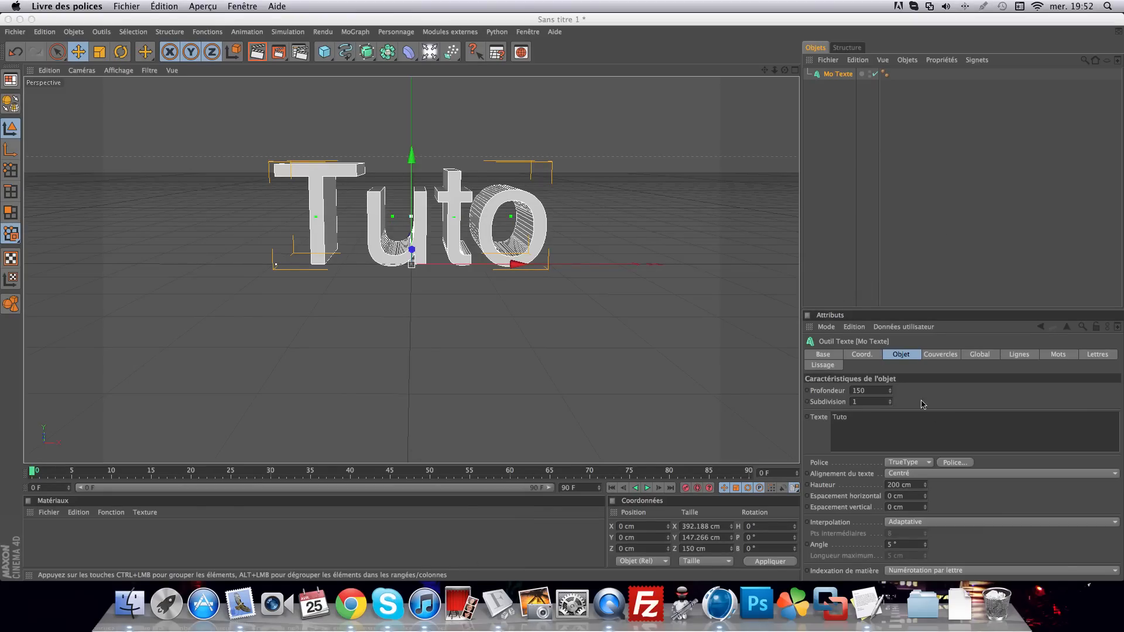
# Set the font of the Mo Texte object to Russian and close the font chooser
pyautogui.click(954, 462)
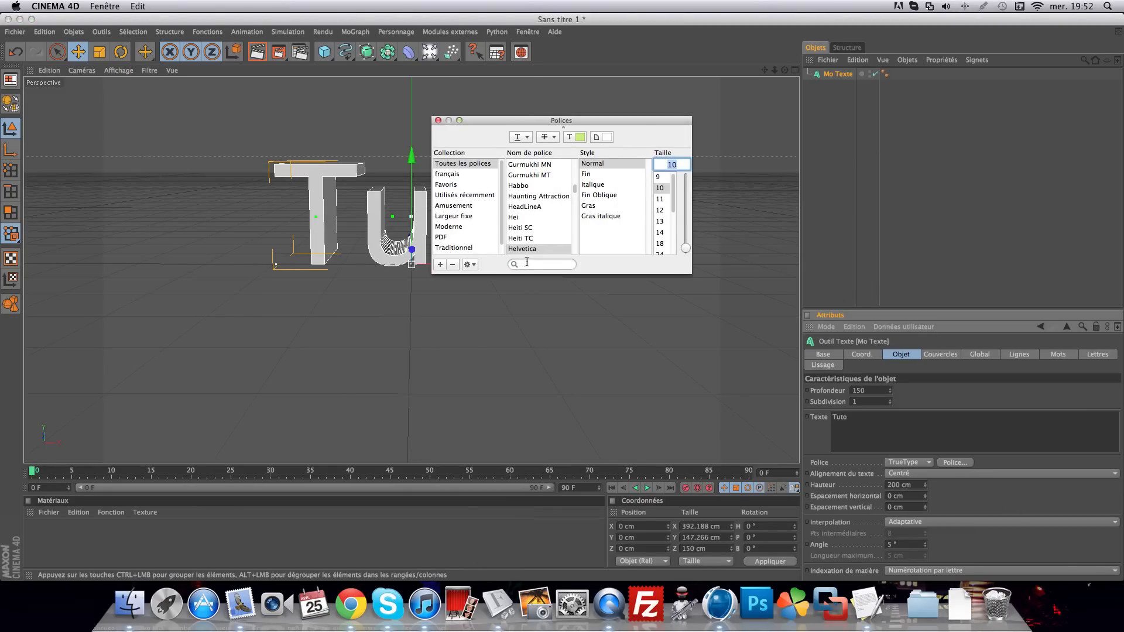
pyautogui.write('Russi')
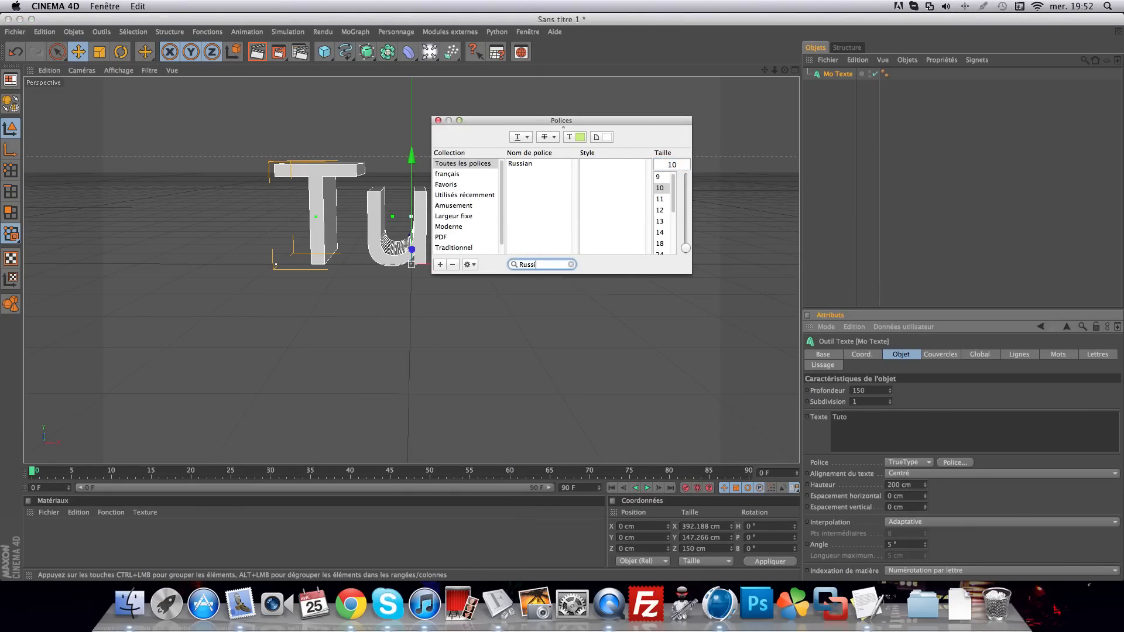
pyautogui.click(562, 164)
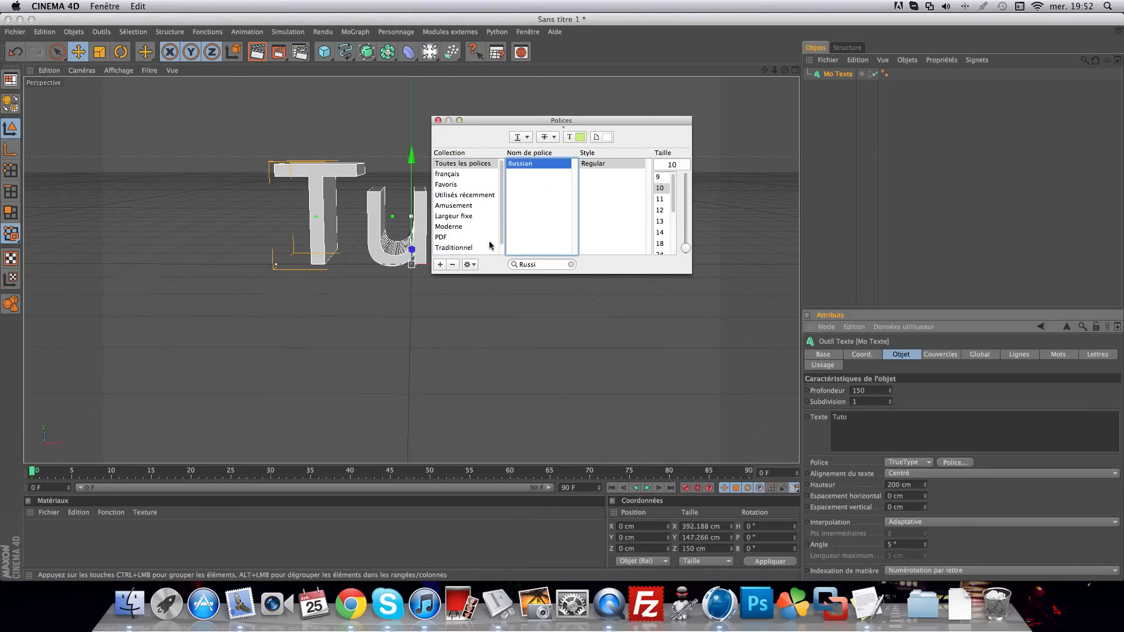
pyautogui.click(438, 121)
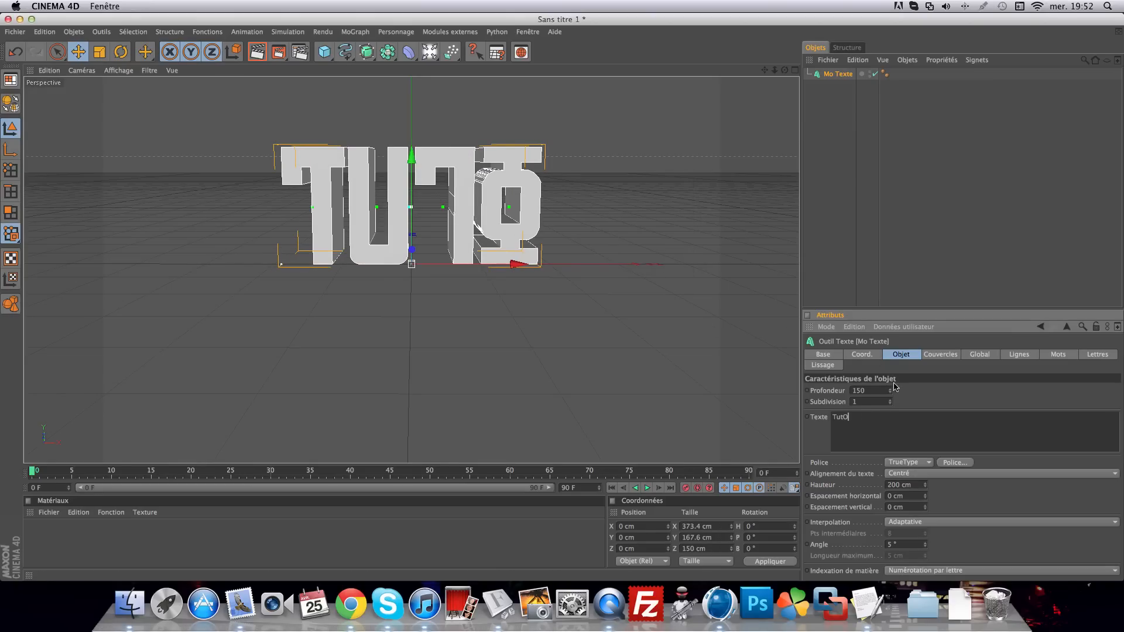
# Change the content of the Mo Texte object to "TUTO" in capitals
pyautogui.click(914, 401)
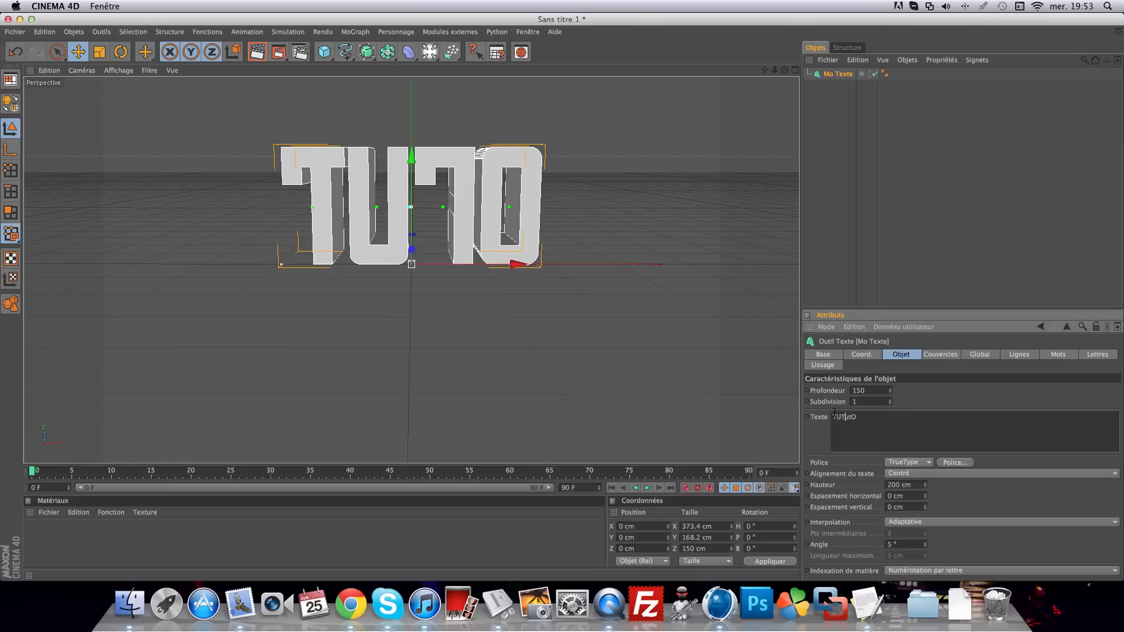
pyautogui.click(870, 420)
pyautogui.press('BackSpace')
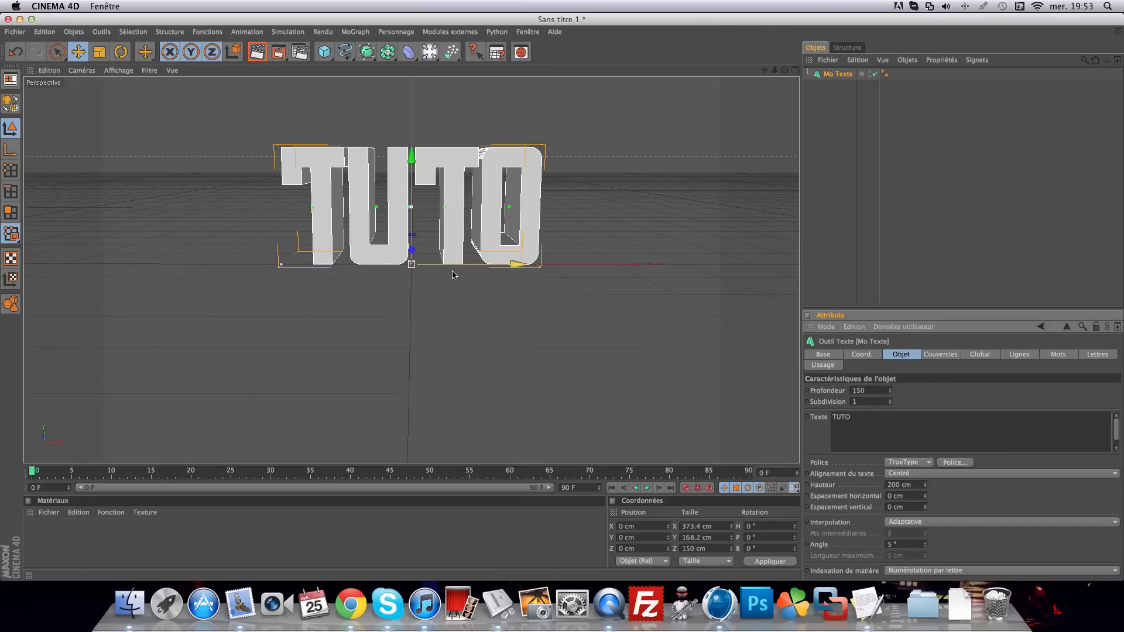
# Set both the Début and Fin caps of the Mo Texte object to Couvercle et biseau
pyautogui.click(938, 355)
pyautogui.click(939, 390)
pyautogui.click(942, 401)
pyautogui.click(940, 389)
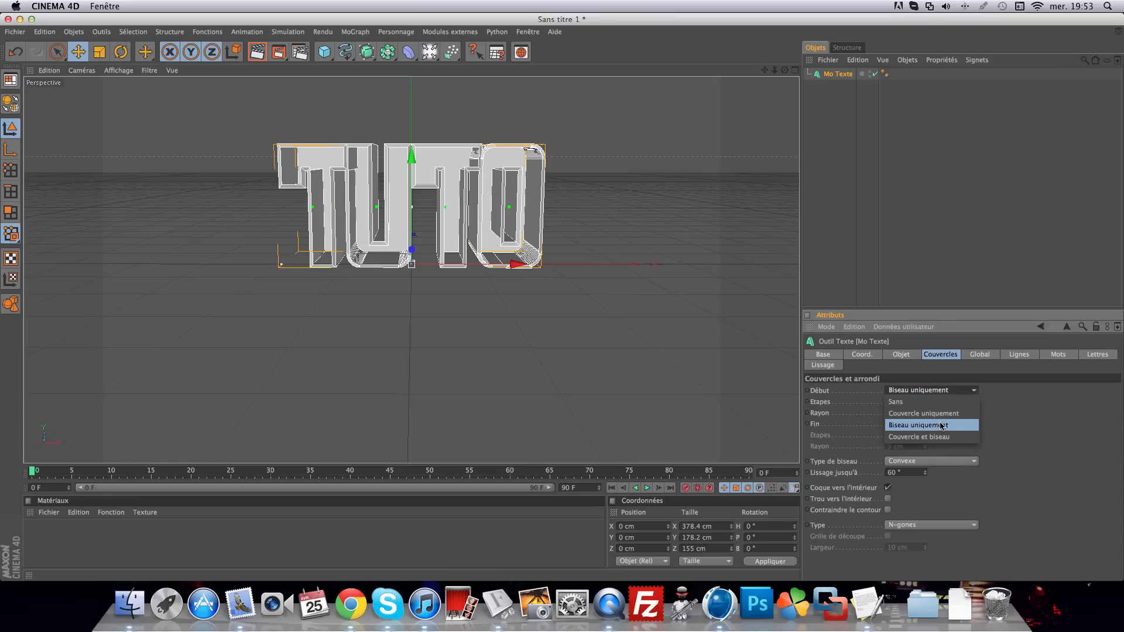
pyautogui.click(938, 437)
pyautogui.click(937, 424)
pyautogui.click(931, 470)
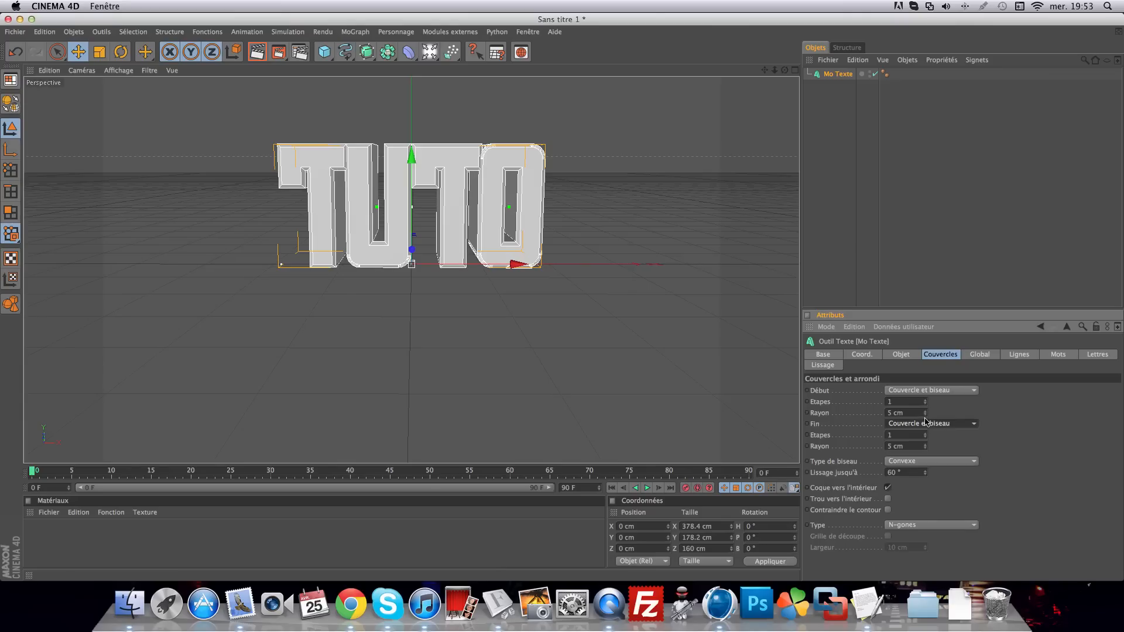
# Set the bevel Rayon of both the start and end caps to 3 cm and check the text unselected
pyautogui.click(925, 415)
pyautogui.click(926, 415)
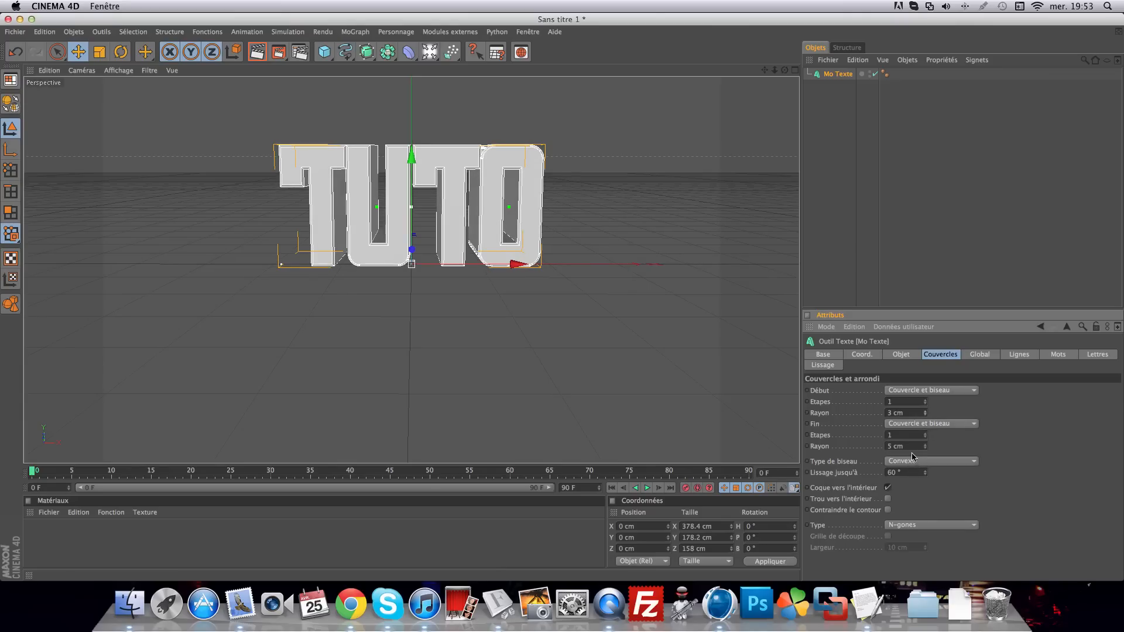
pyautogui.click(925, 448)
pyautogui.click(925, 448)
pyautogui.click(925, 448)
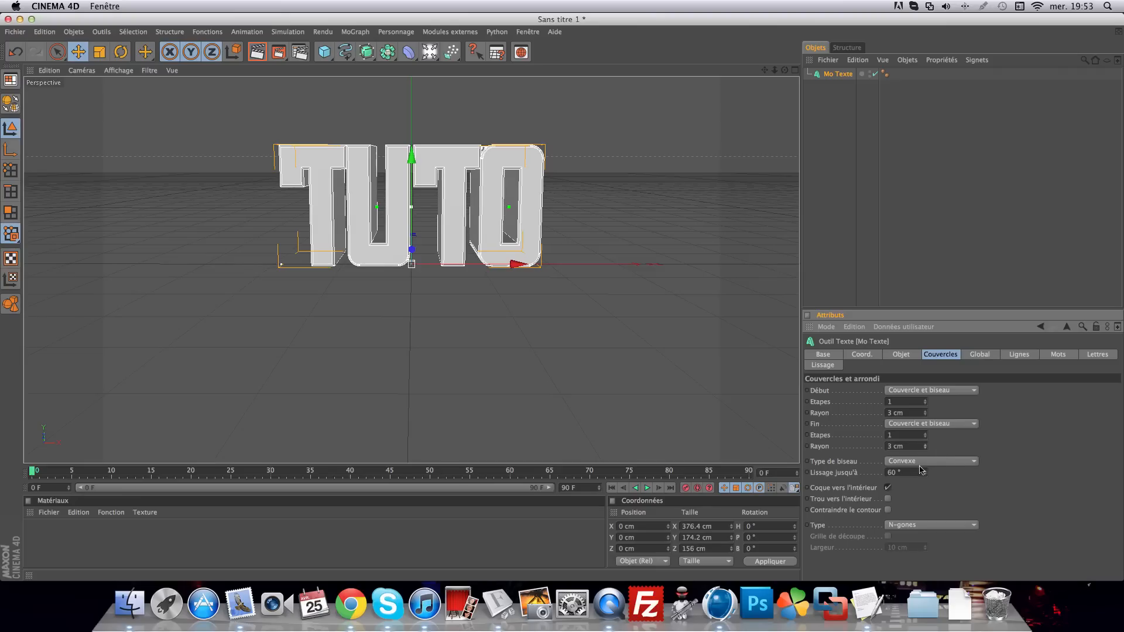
pyautogui.click(932, 300)
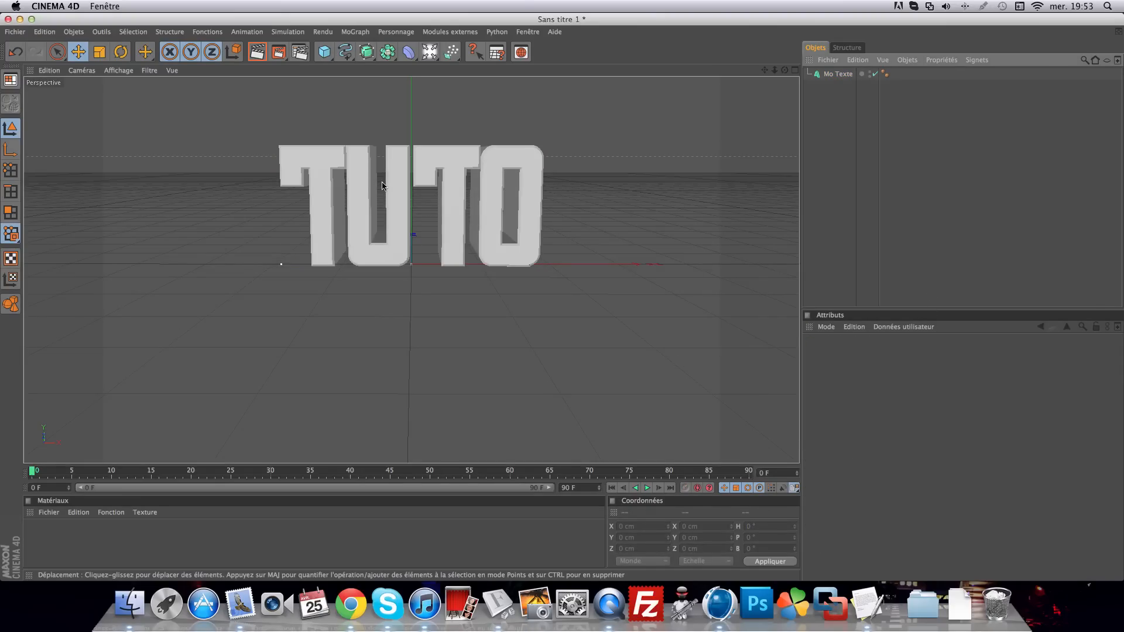
pyautogui.click(406, 246)
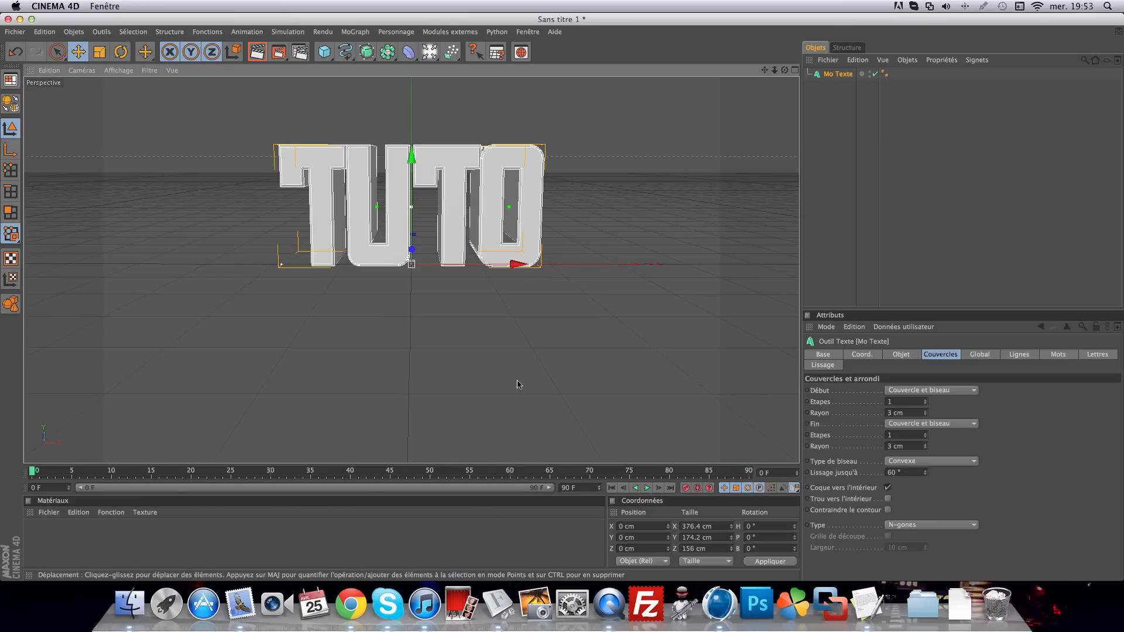
# Create a new material and set its Couleur channel to black (R 0, V 0, B 0)
pyautogui.doubleClick(196, 545)
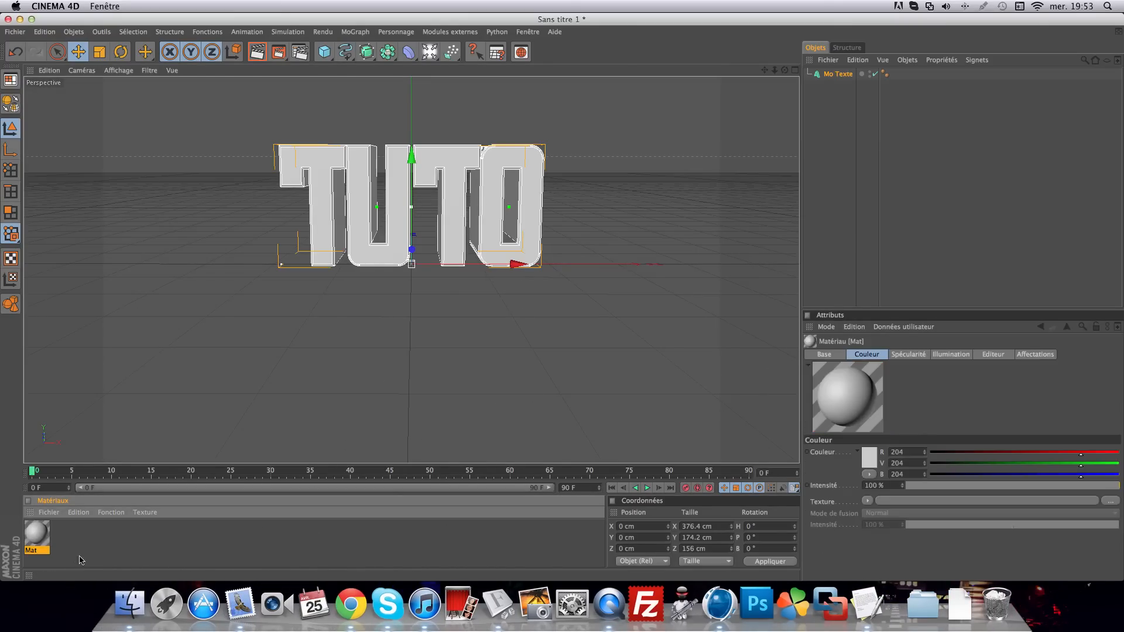
pyautogui.doubleClick(45, 540)
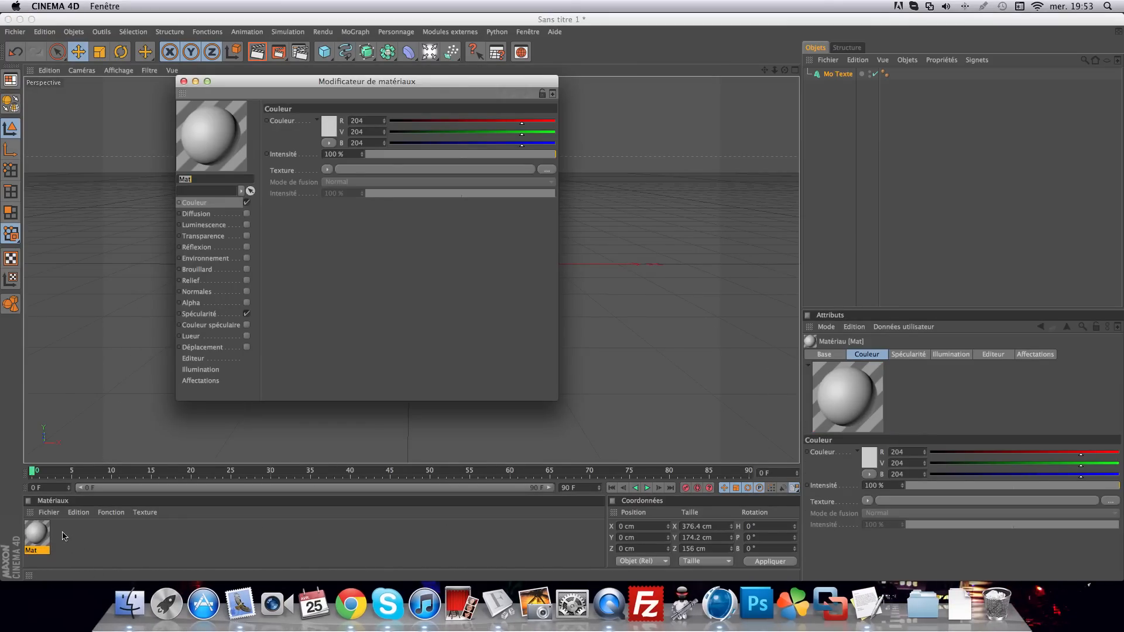
pyautogui.click(86, 553)
pyautogui.click(49, 513)
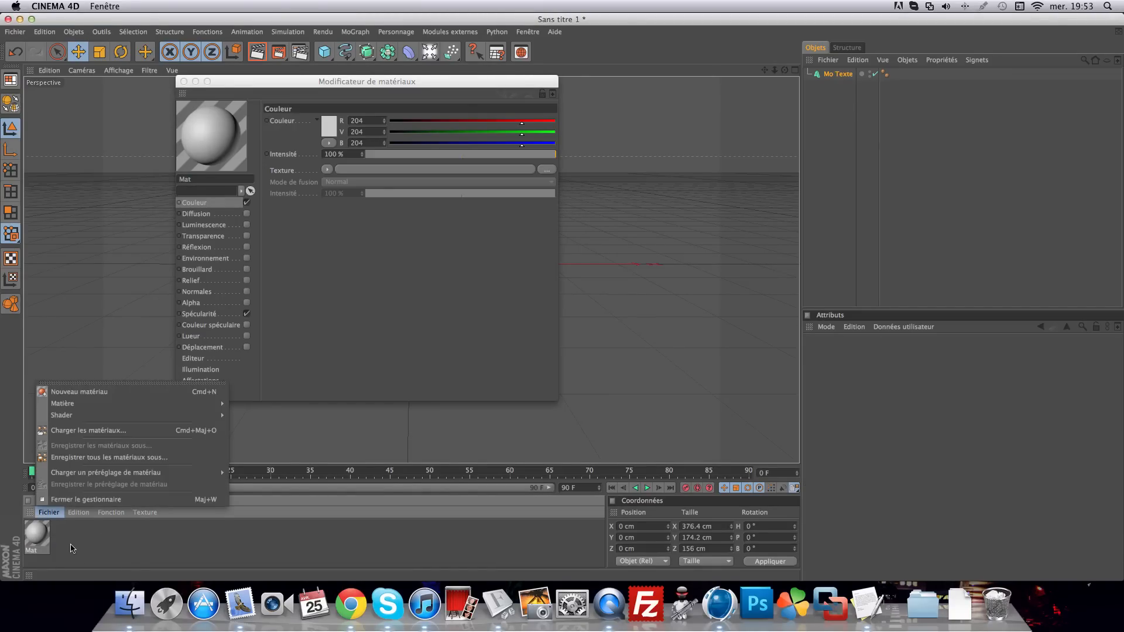
pyautogui.moveTo(145, 512)
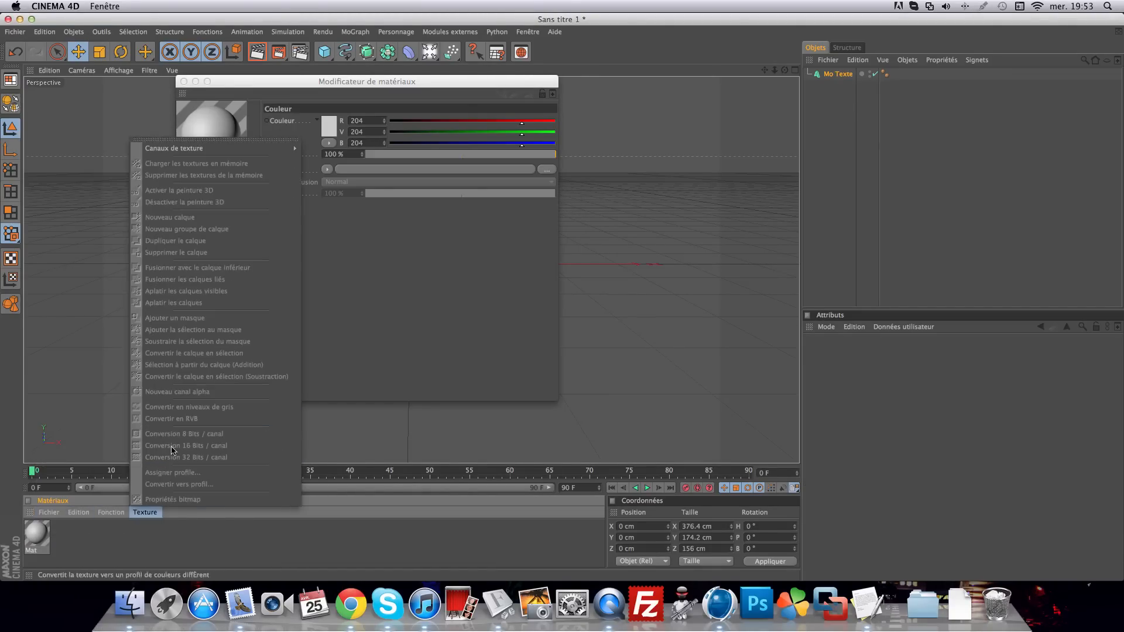
pyautogui.click(365, 293)
pyautogui.click(226, 208)
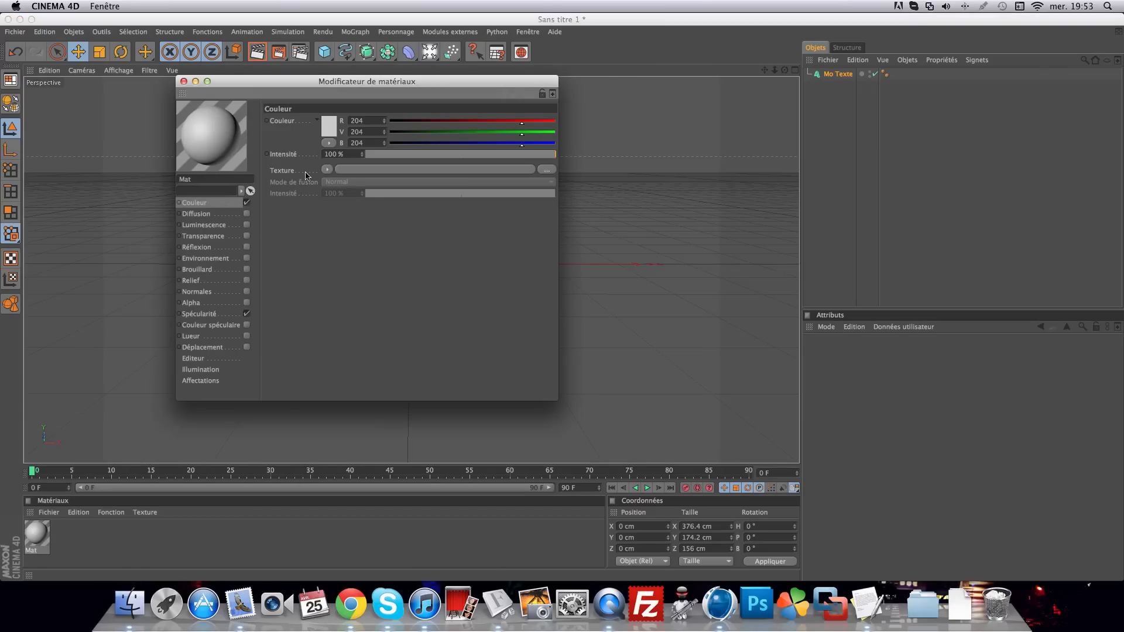
pyautogui.click(329, 133)
pyautogui.moveTo(315, 124); pyautogui.dragTo(235, 177)
pyautogui.click(352, 176)
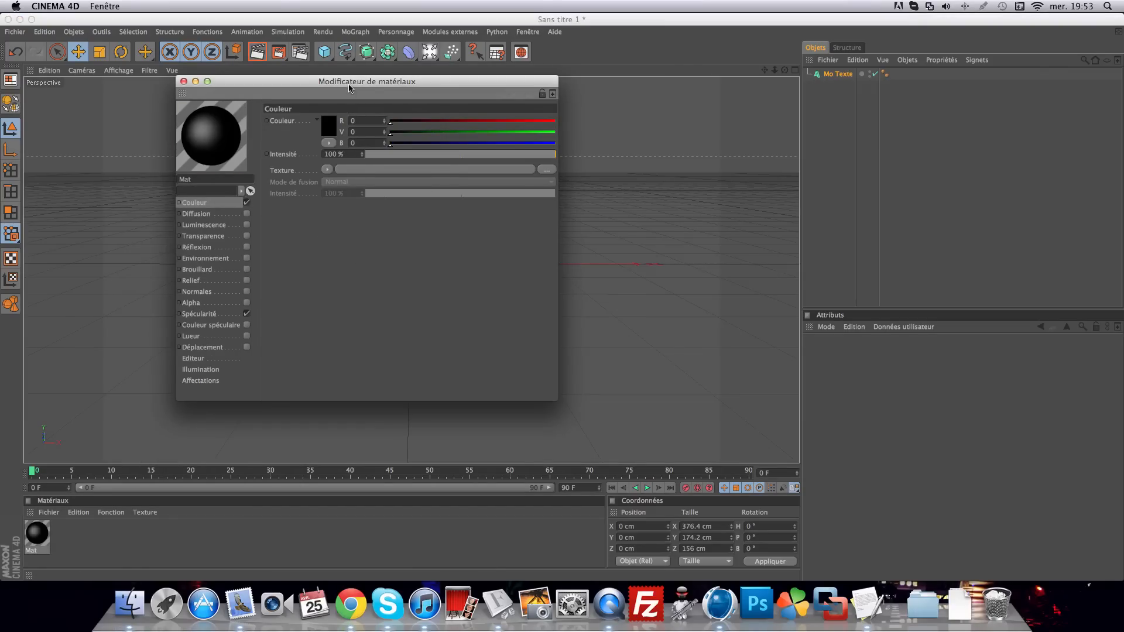
# Enable the material's Réflexion channel at 5 % intensity and add a Fresnel texture with its own intensity at 10 %
pyautogui.moveTo(349, 86); pyautogui.dragTo(573, 130)
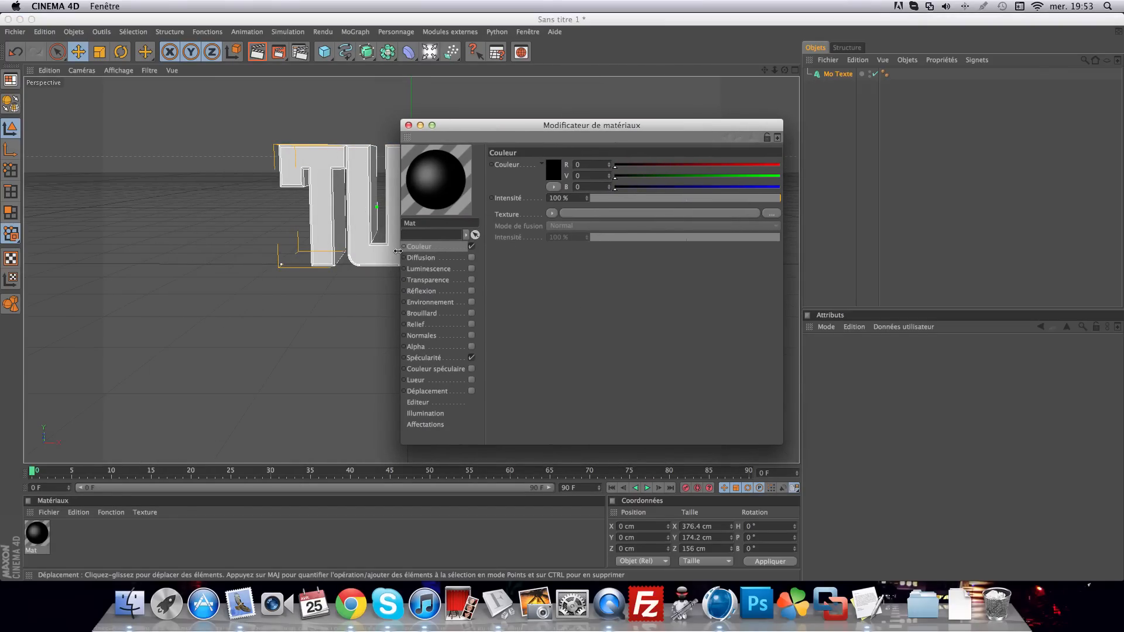
pyautogui.click(445, 291)
pyautogui.click(471, 291)
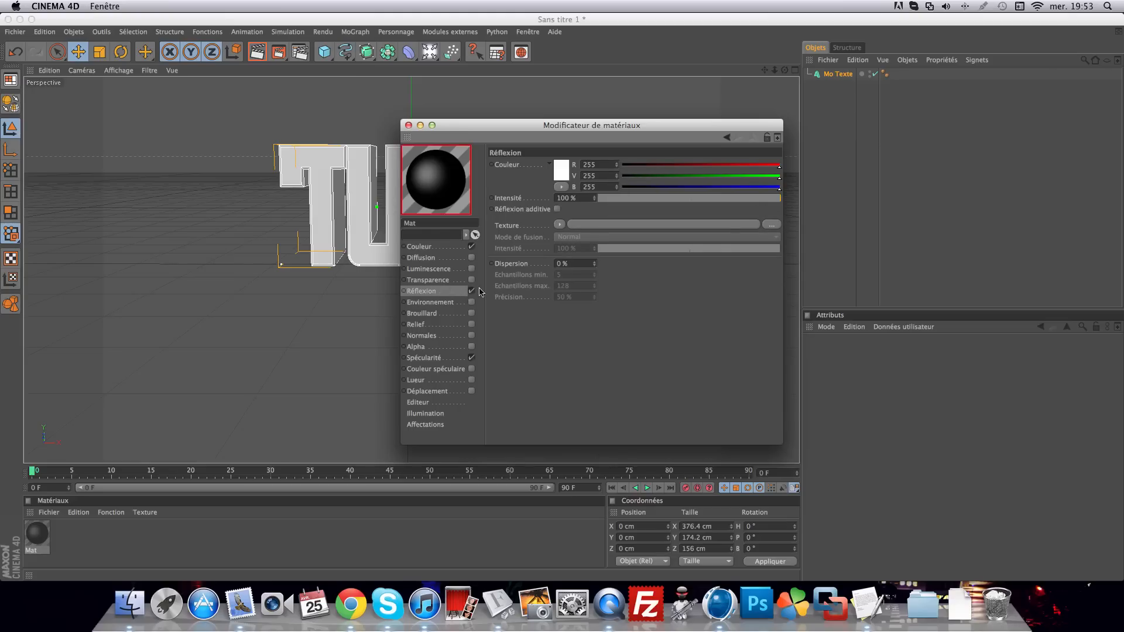
pyautogui.click(609, 198)
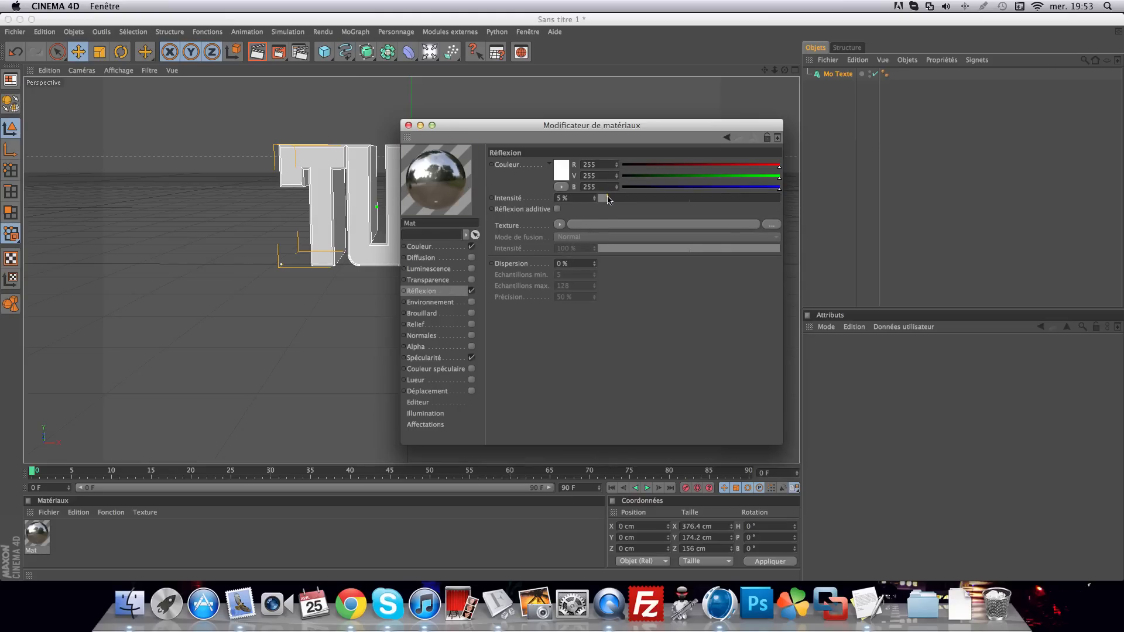
pyautogui.click(560, 225)
pyautogui.click(592, 346)
pyautogui.click(626, 282)
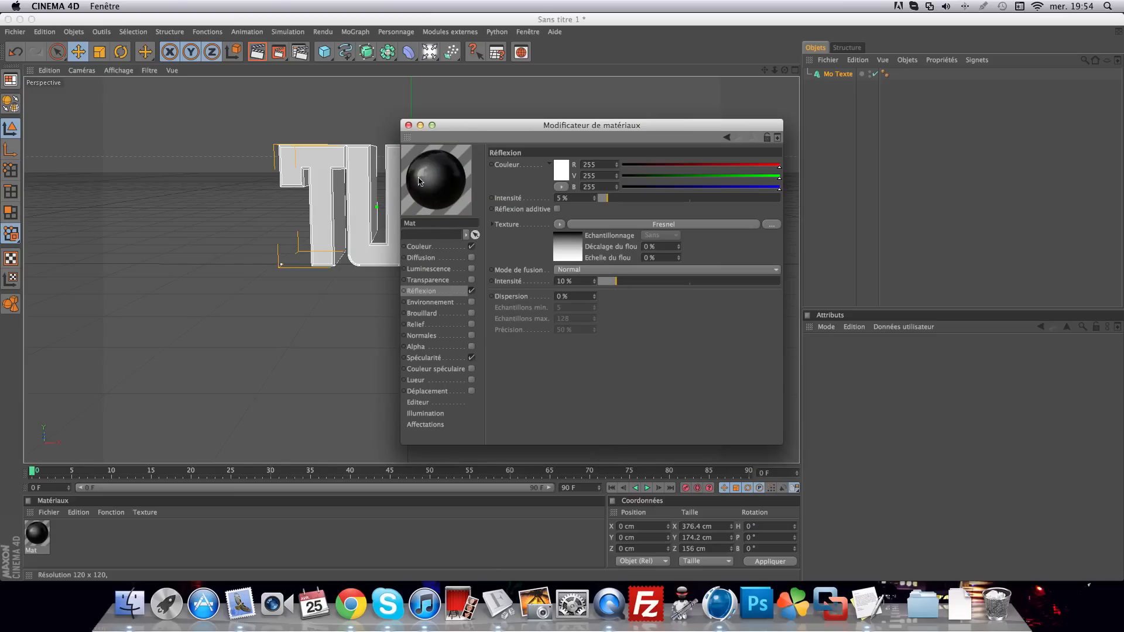
# Close the material editor and apply the black reflective material to the TUTO text
pyautogui.click(409, 125)
pyautogui.moveTo(35, 534); pyautogui.dragTo(325, 168)
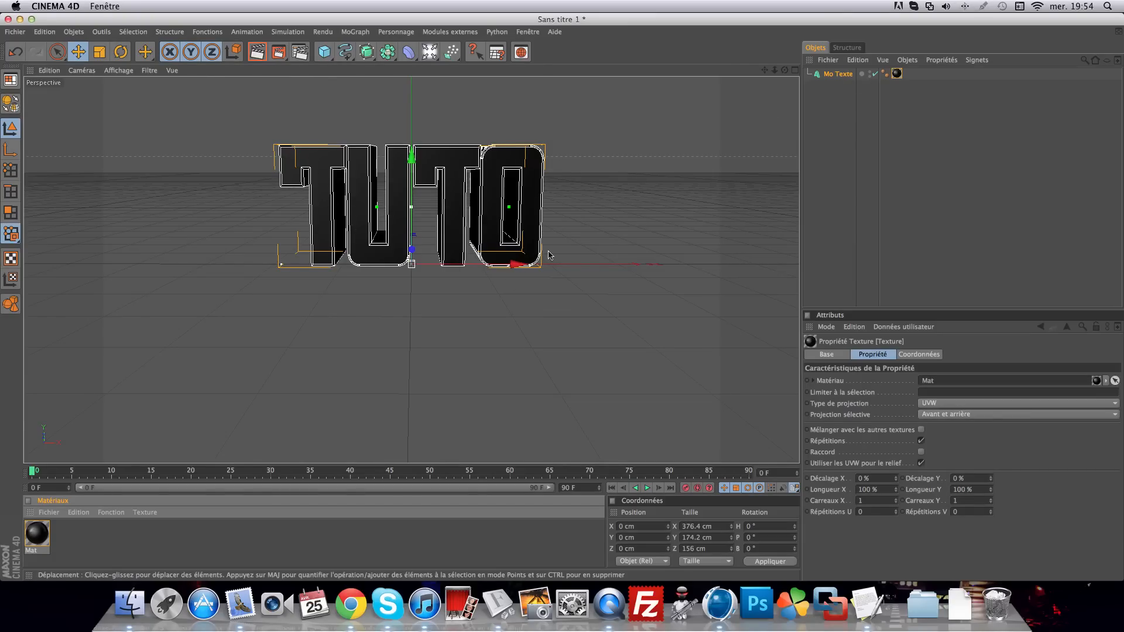
# Create a second new material and set its Couleur channel to red (R 255, V 0, B 0)
pyautogui.doubleClick(82, 548)
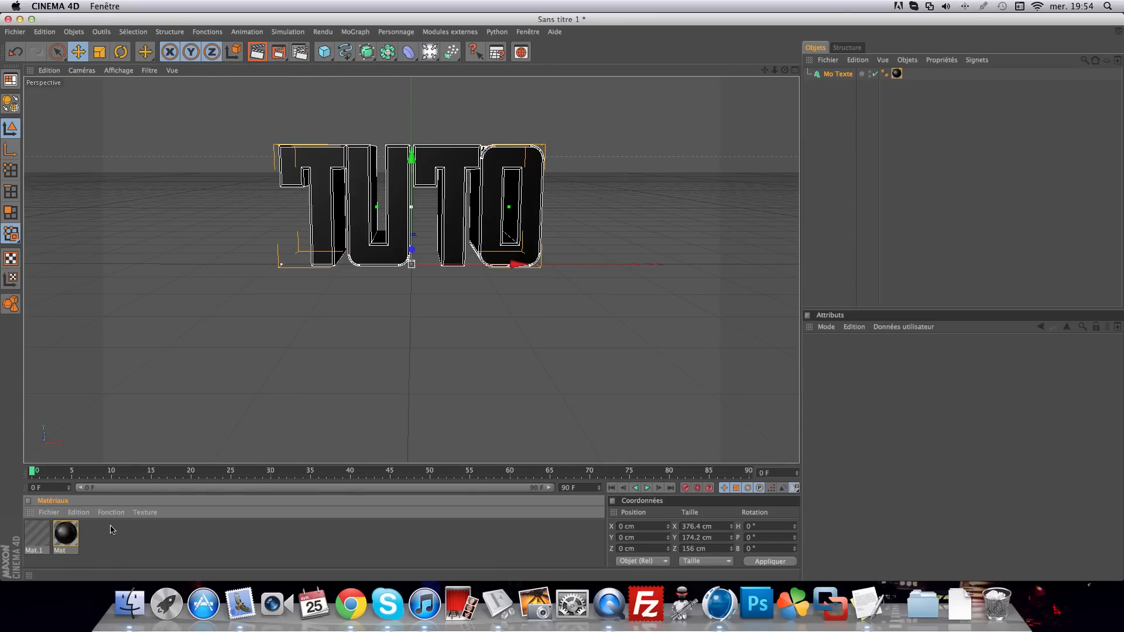
pyautogui.doubleClick(41, 538)
pyautogui.click(214, 206)
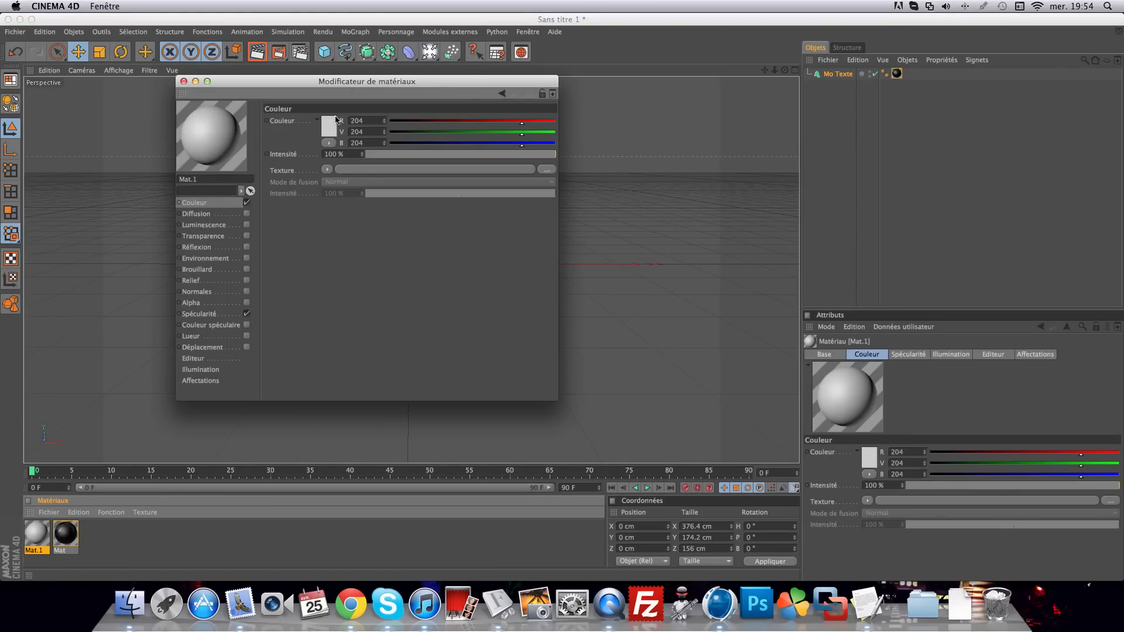
pyautogui.click(337, 125)
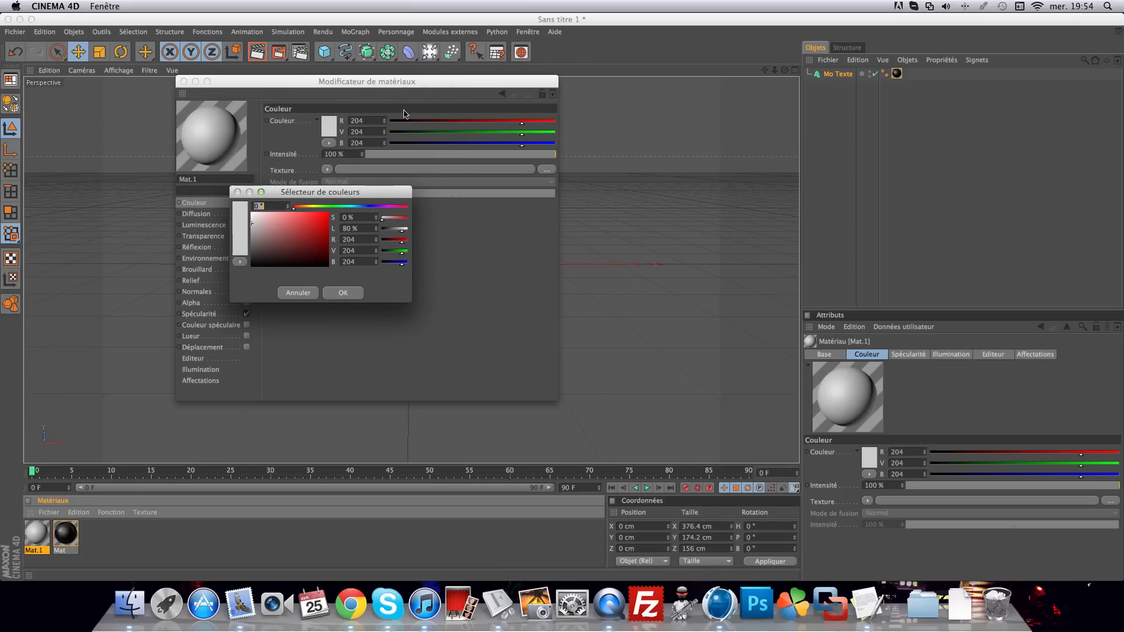
pyautogui.click(344, 291)
pyautogui.moveTo(349, 91); pyautogui.dragTo(674, 150)
pyautogui.click(665, 191)
pyautogui.click(688, 230)
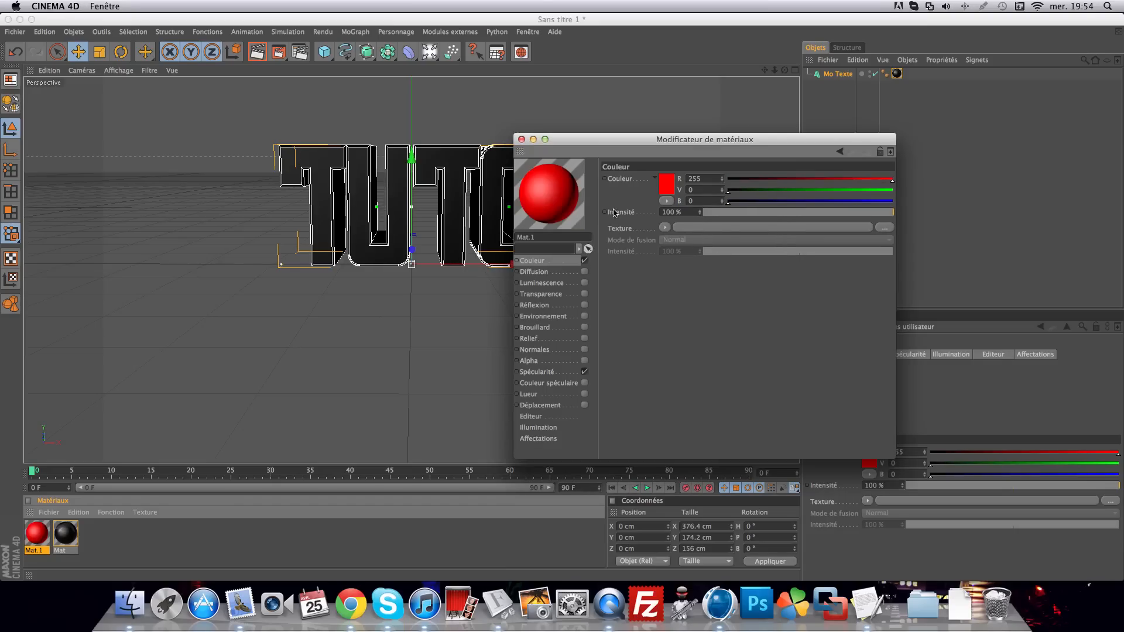
# Enable the red material's Luminescence channel with colour R 255, V 0, B 0 and set its intensity to 50 %
pyautogui.click(543, 283)
pyautogui.click(584, 283)
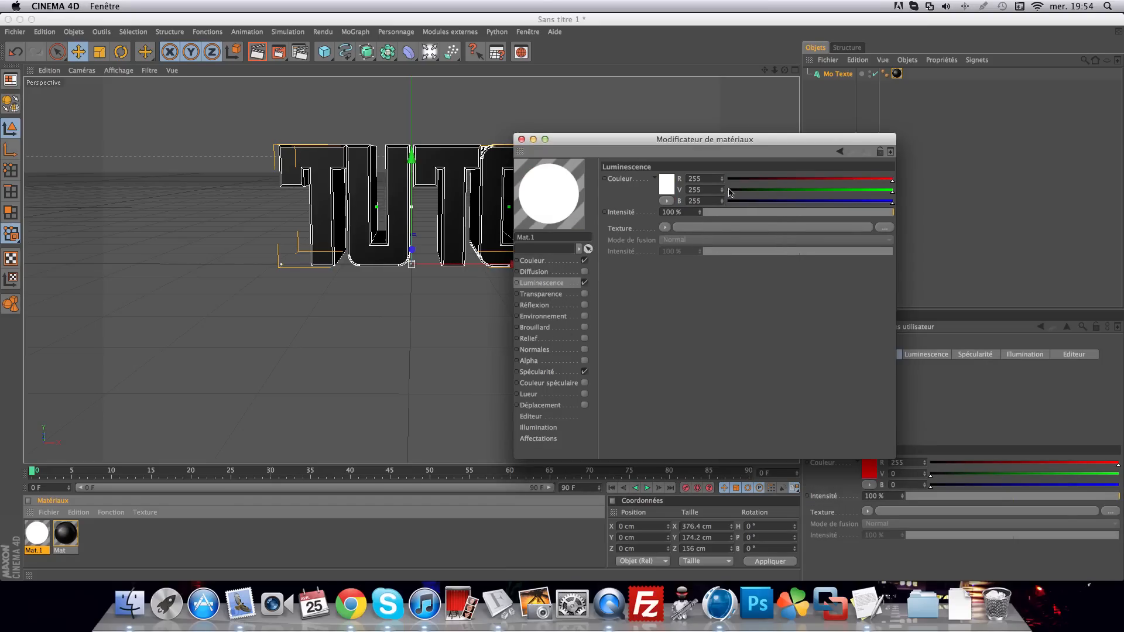
pyautogui.click(667, 183)
pyautogui.moveTo(649, 176); pyautogui.dragTo(679, 150)
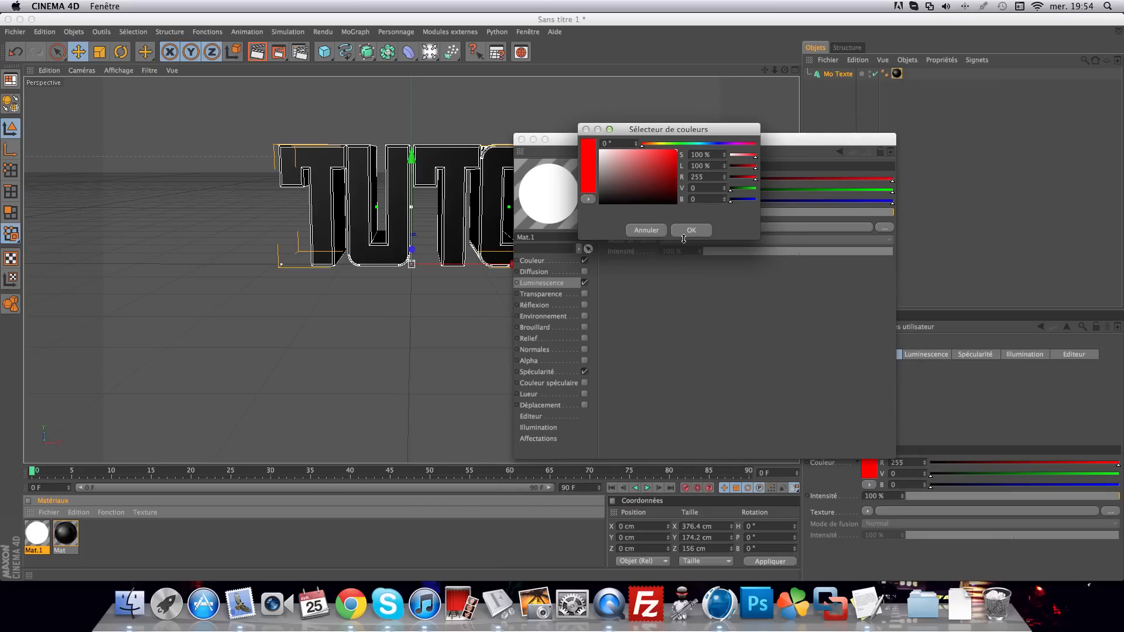
pyautogui.click(683, 234)
pyautogui.moveTo(763, 213); pyautogui.dragTo(796, 223)
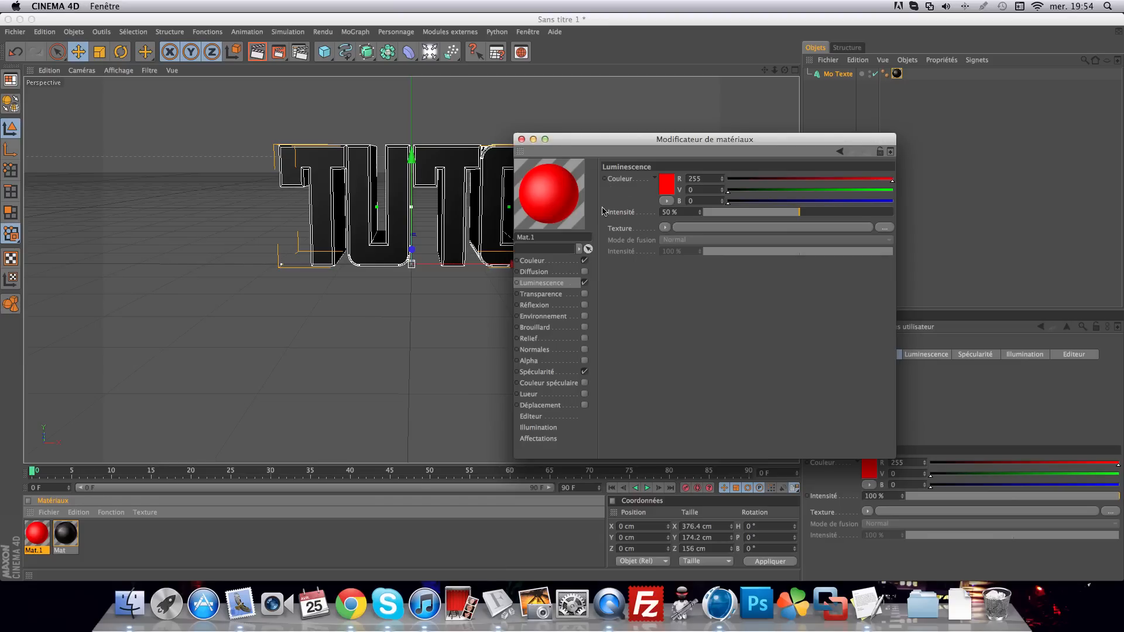
# Keep the red material's Spécularité channel enabled, close the material editor and apply the material to the TUTO text
pyautogui.click(584, 372)
pyautogui.click(584, 372)
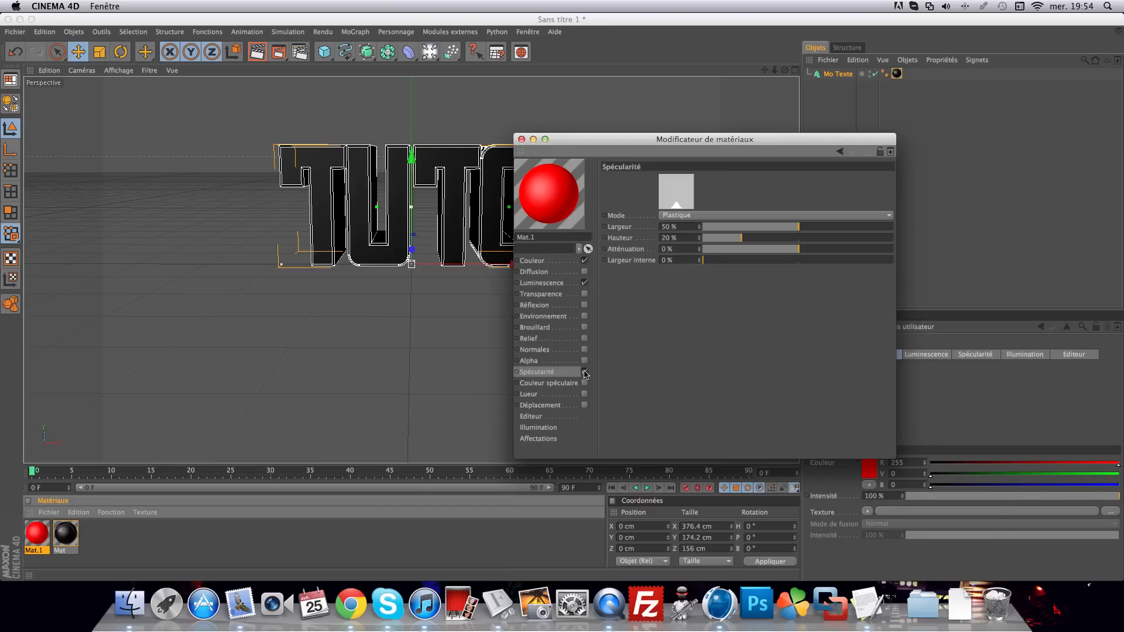
pyautogui.click(521, 139)
pyautogui.moveTo(37, 534); pyautogui.dragTo(340, 170)
pyautogui.click(695, 263)
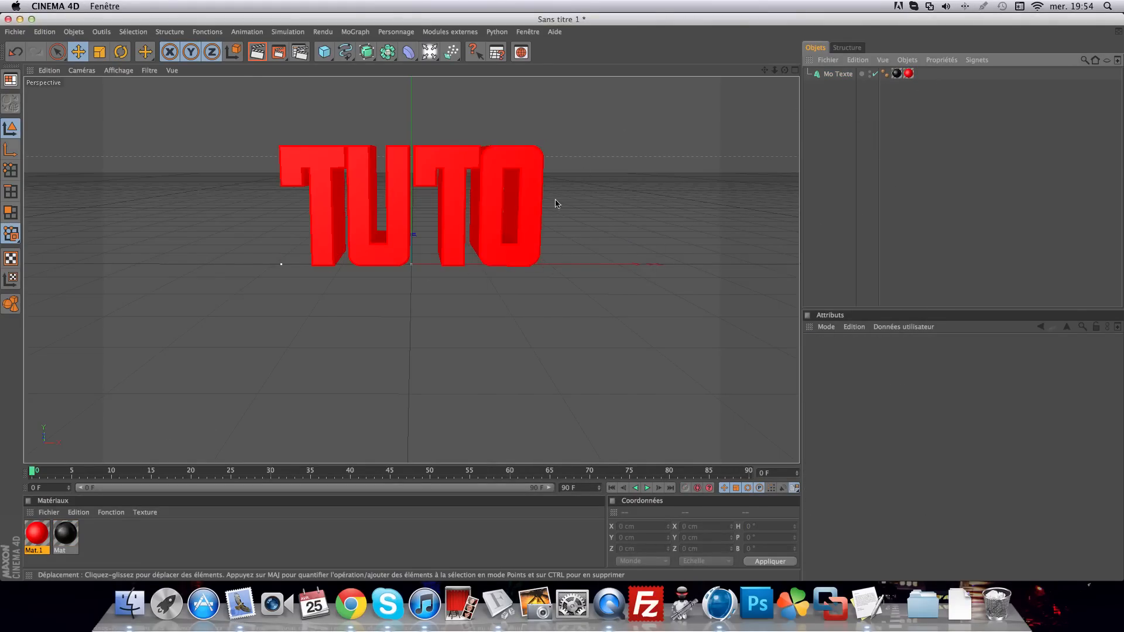
# Reorder the text's texture tags so the black material comes after the red one
pyautogui.click(896, 73)
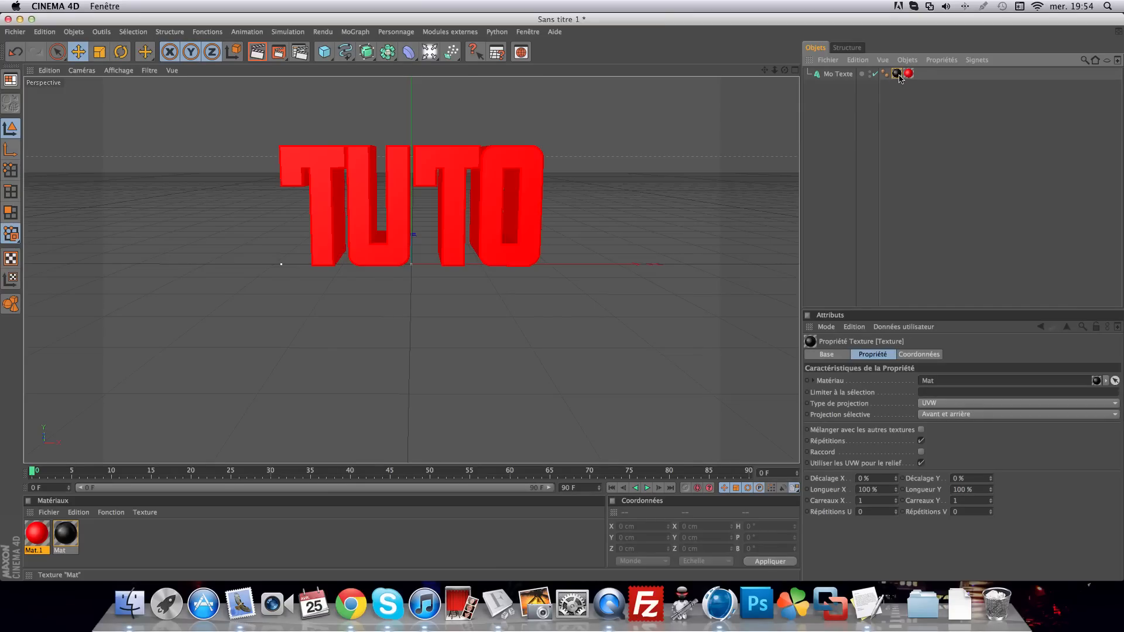
pyautogui.moveTo(899, 78); pyautogui.dragTo(924, 88)
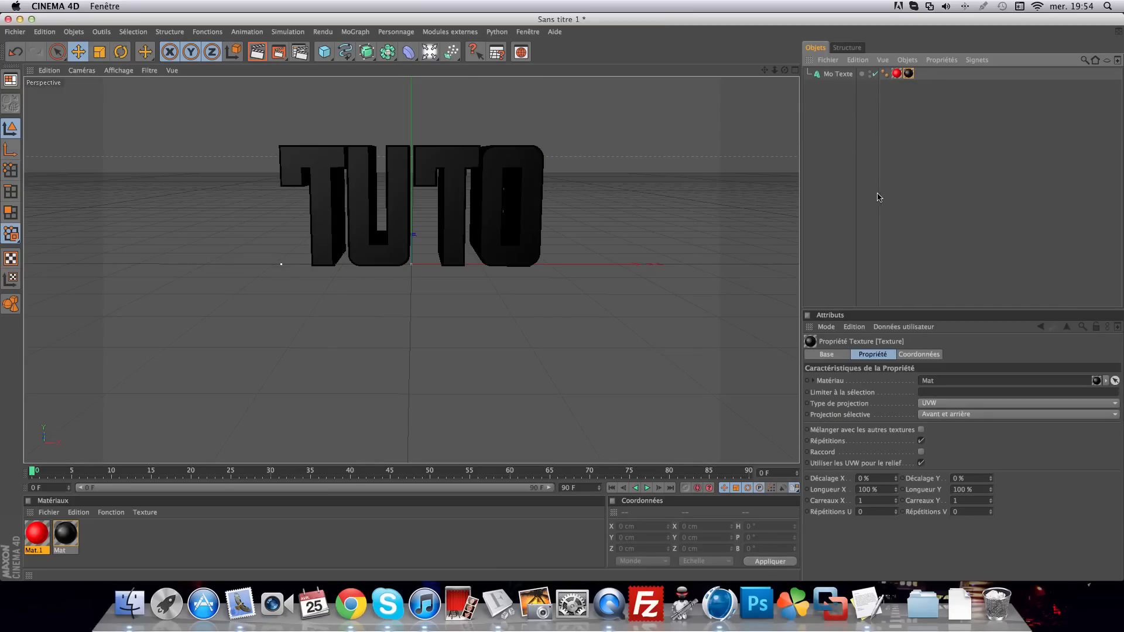
pyautogui.click(632, 372)
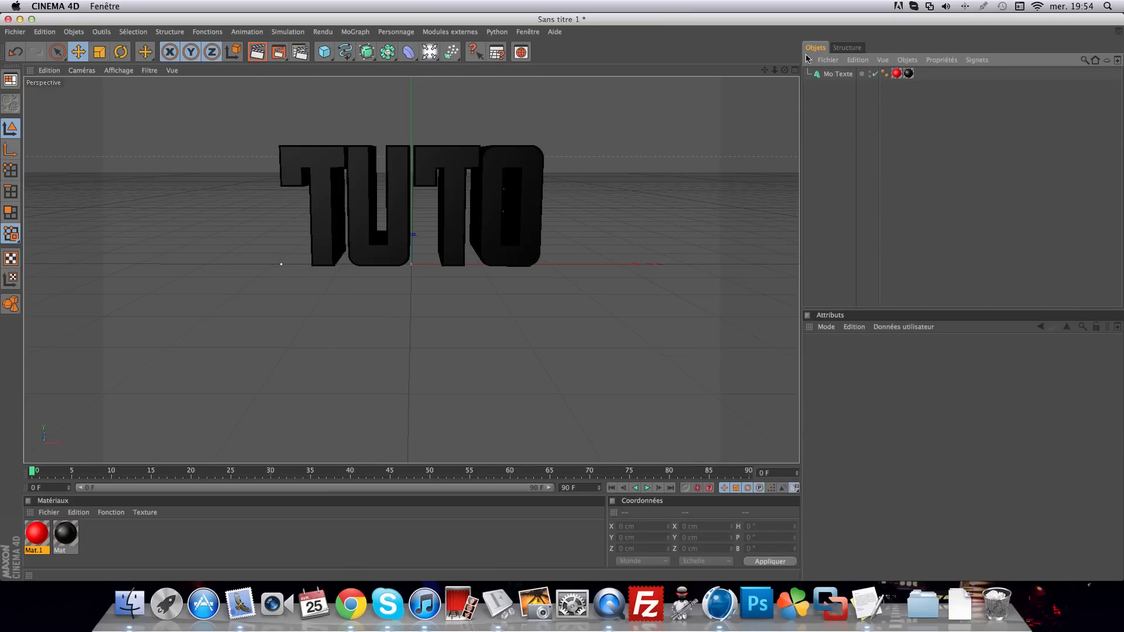
pyautogui.moveTo(786, 72); pyautogui.dragTo(792, 73)
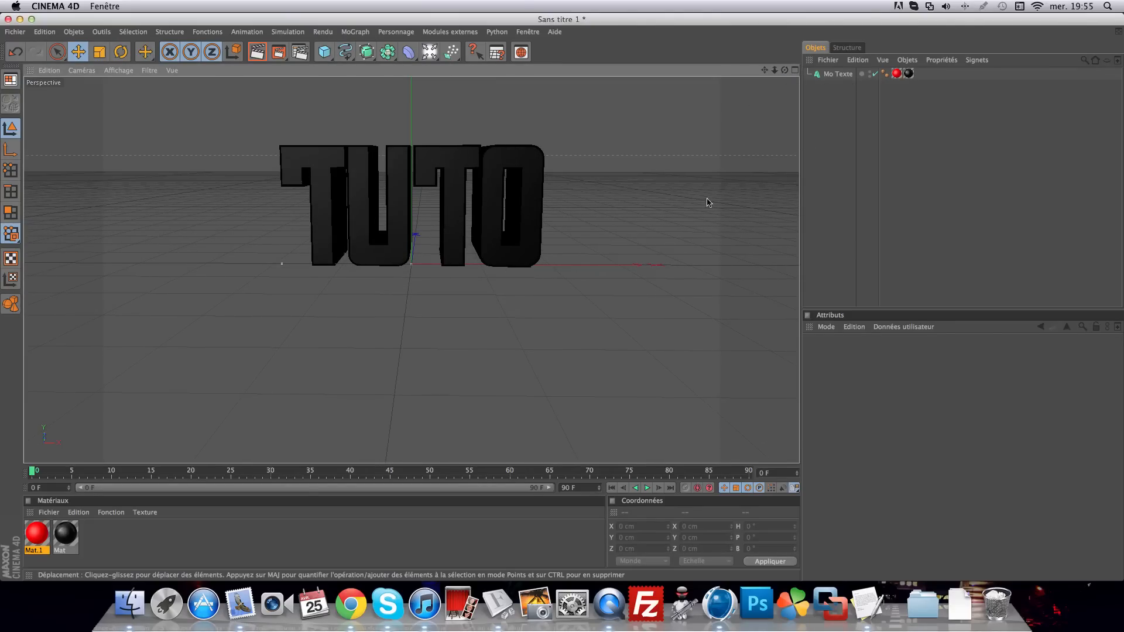
# Add a Sol floor object and lower it to about Y -5.9 cm beneath the text
pyautogui.click(429, 52)
pyautogui.click(469, 143)
pyautogui.moveTo(411, 218); pyautogui.dragTo(411, 222)
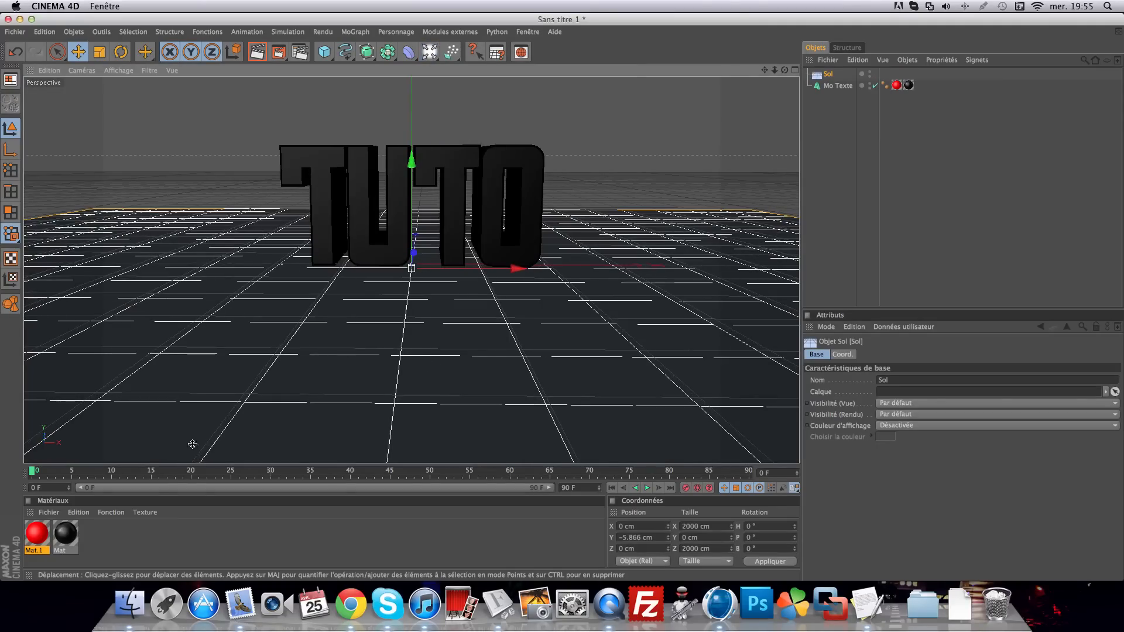
# Create a third material for the floor and set its Couleur channel to dark grey (R 41, V 41, B 41)
pyautogui.doubleClick(117, 533)
pyautogui.doubleClick(37, 533)
pyautogui.click(195, 203)
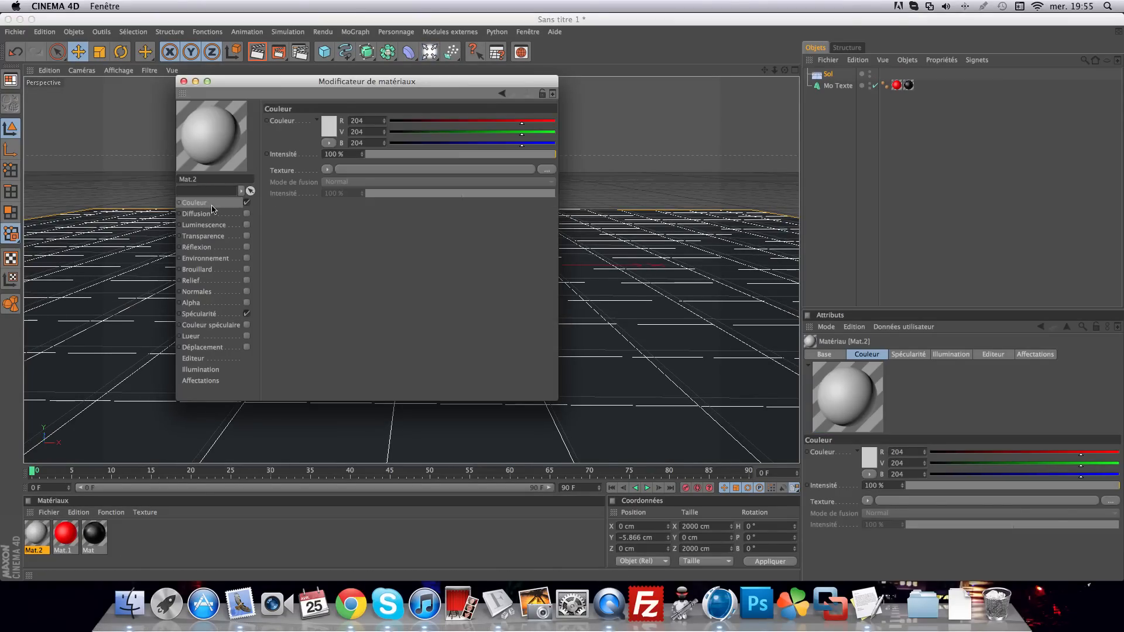
pyautogui.click(324, 130)
pyautogui.moveTo(257, 114); pyautogui.dragTo(251, 145)
pyautogui.click(341, 179)
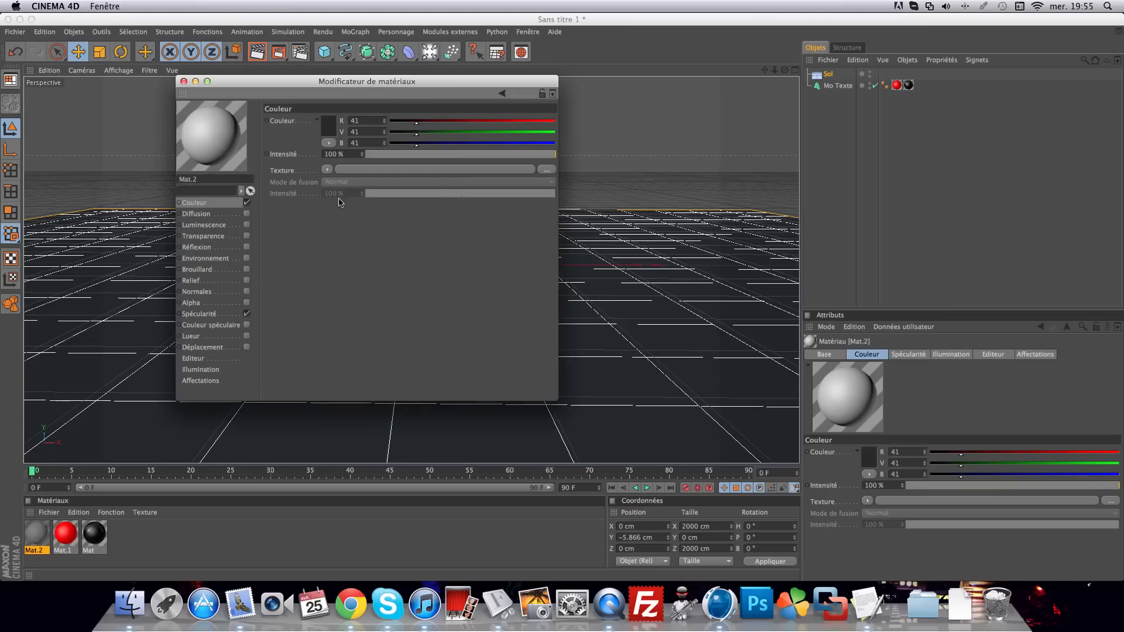
# Enable the grey material's Réflexion channel at 5 % intensity and disable its Spécularité channel
pyautogui.click(209, 249)
pyautogui.click(246, 249)
pyautogui.moveTo(398, 155); pyautogui.dragTo(389, 155)
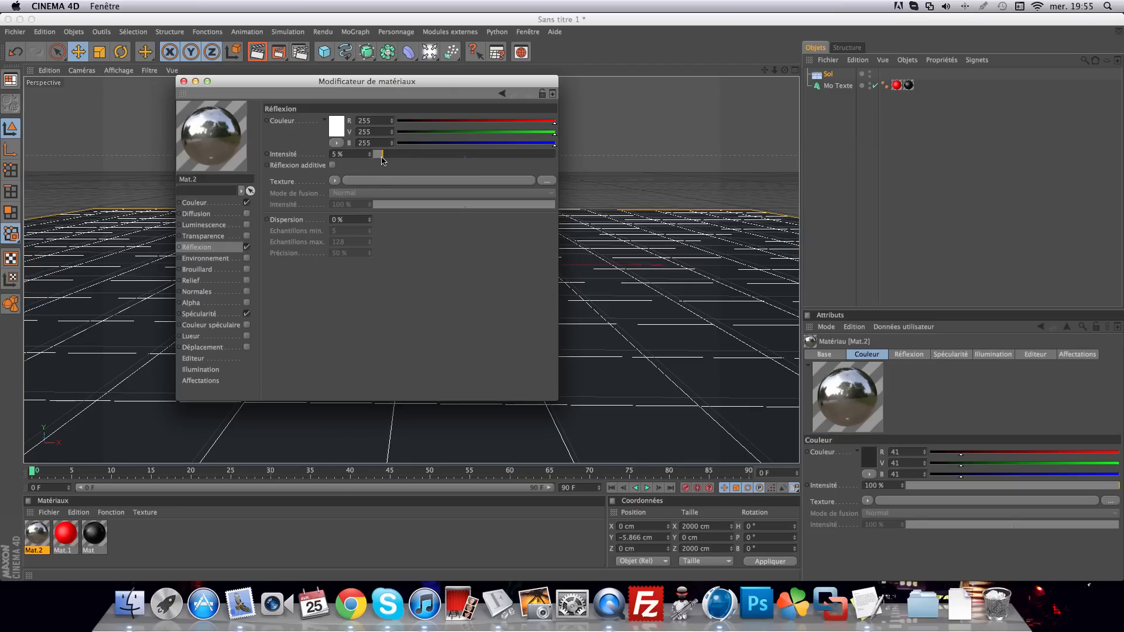
pyautogui.click(246, 314)
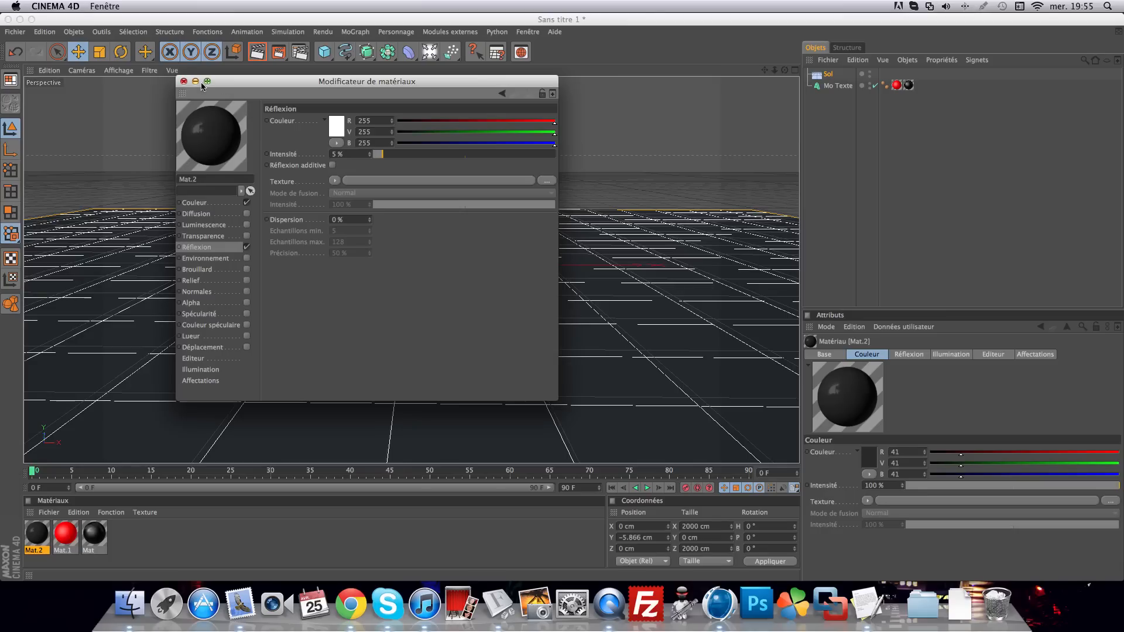
# Close the material editor and apply the dark grey reflective material to the floor
pyautogui.click(184, 82)
pyautogui.moveTo(37, 534); pyautogui.dragTo(128, 362)
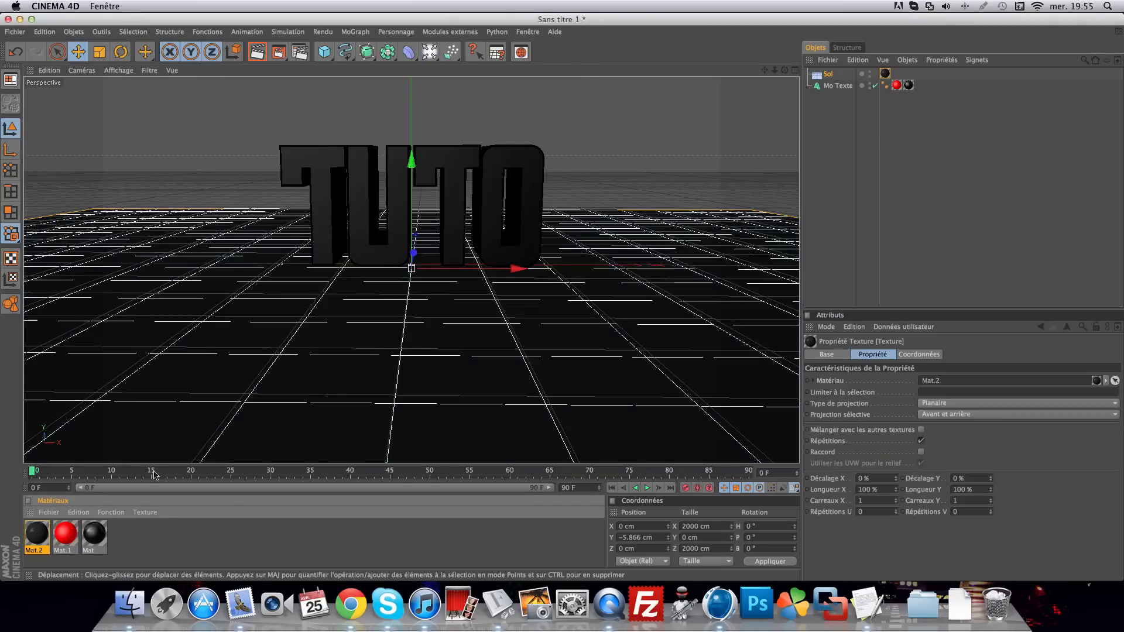
pyautogui.click(921, 163)
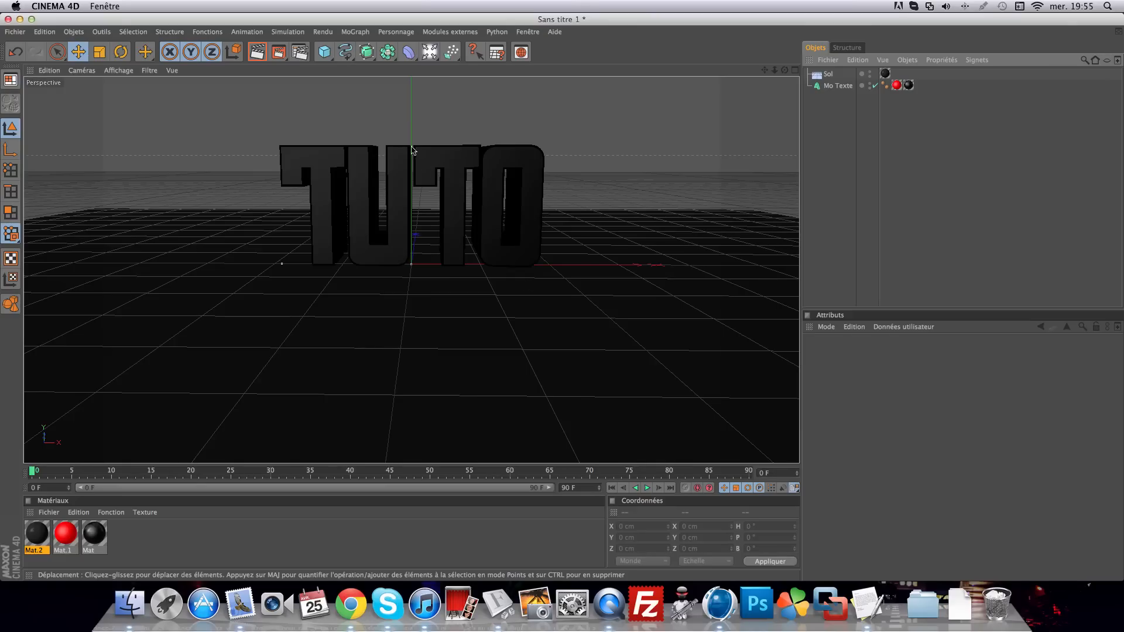
# Search for "softbox" while merging a project and merge SoftBox_lighter.c4d from the Objet Cinema4D folder into the scene
pyautogui.click(17, 32)
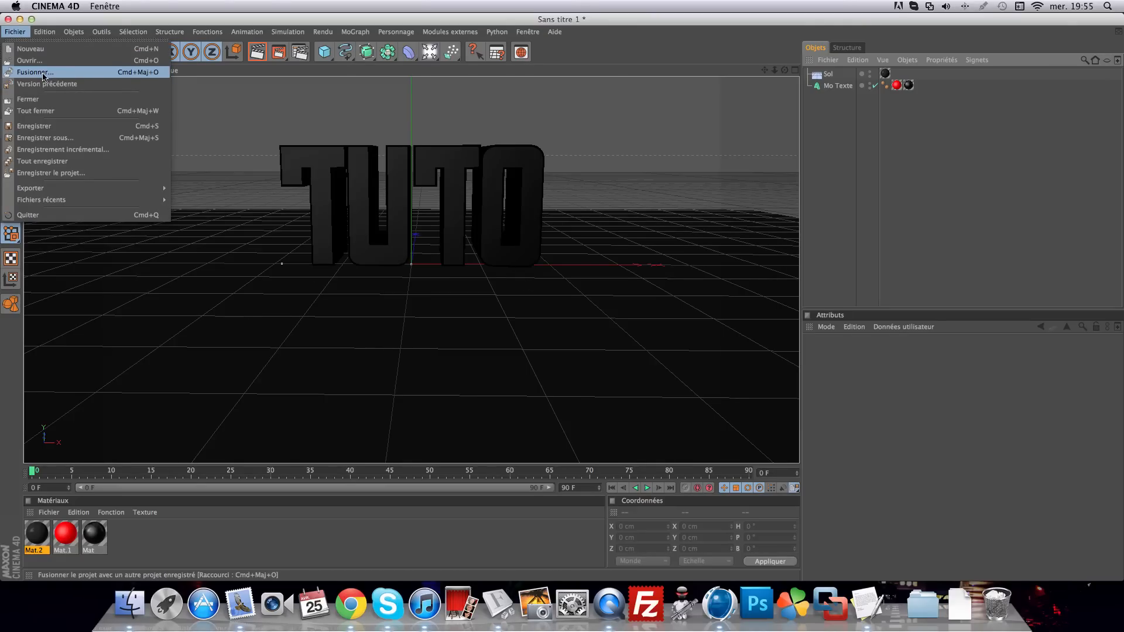
pyautogui.click(42, 74)
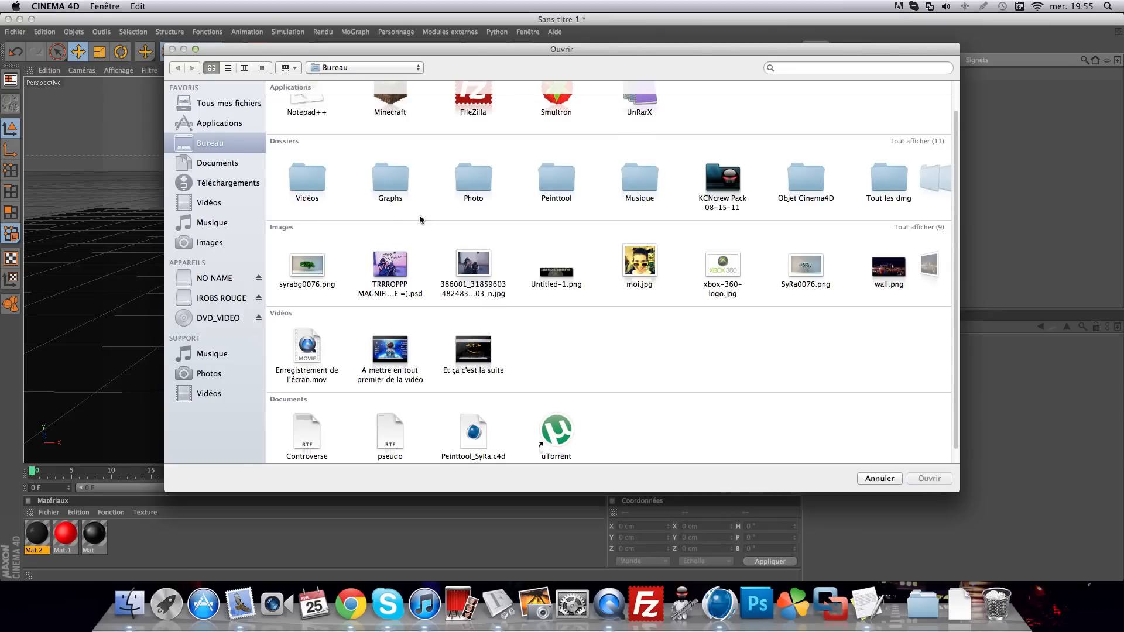
pyautogui.click(855, 70)
pyautogui.write('light')
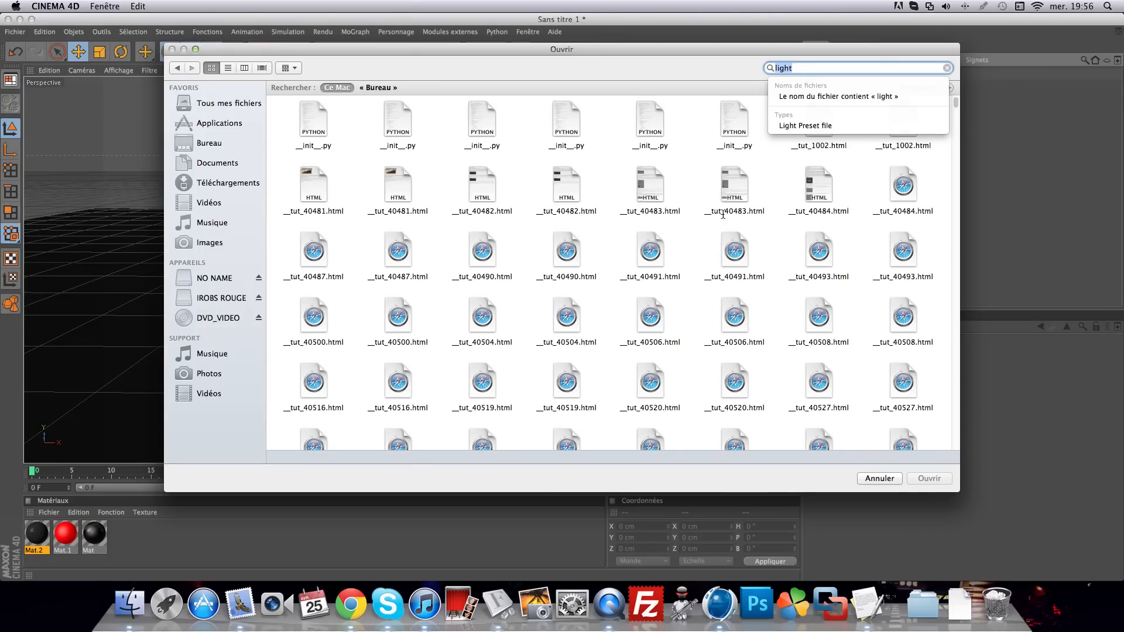
pyautogui.write('s')
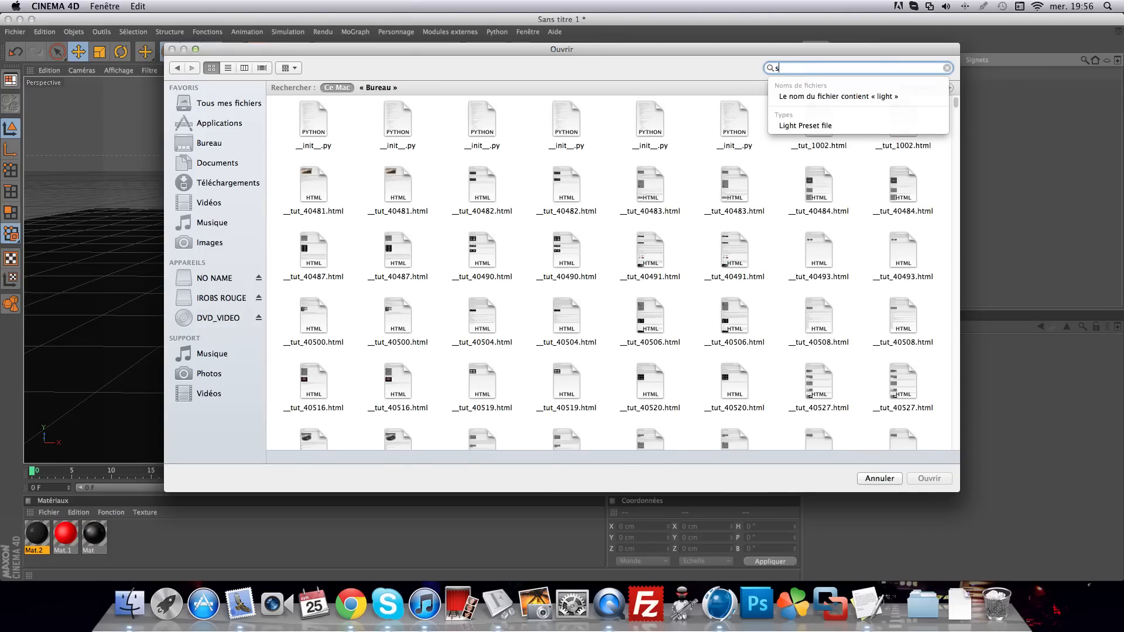
pyautogui.write('oft')
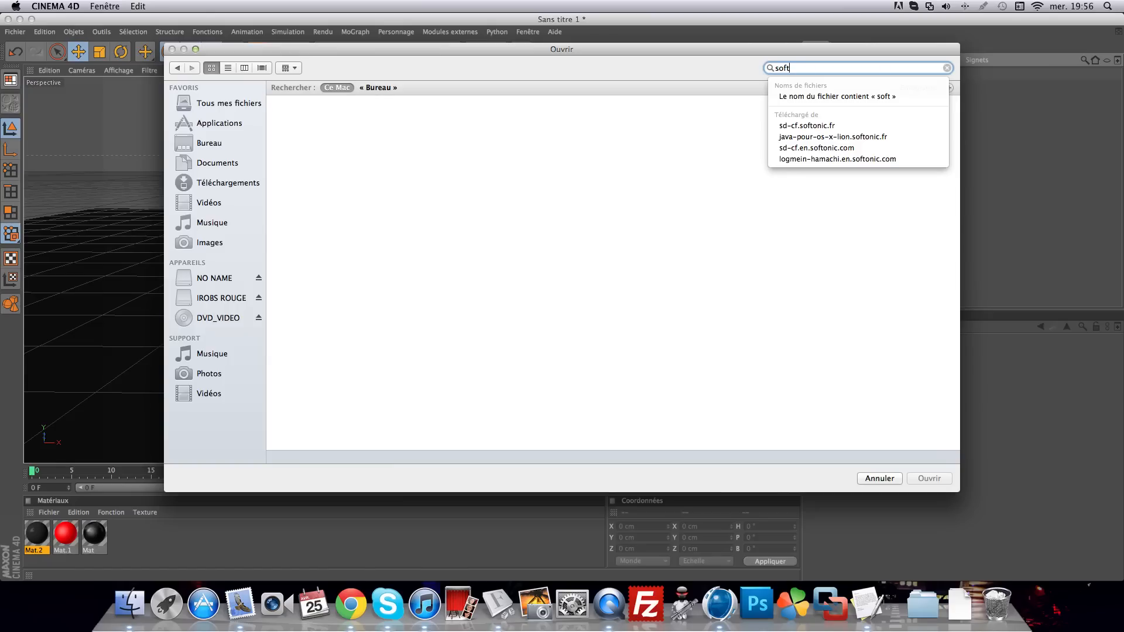
pyautogui.write('box')
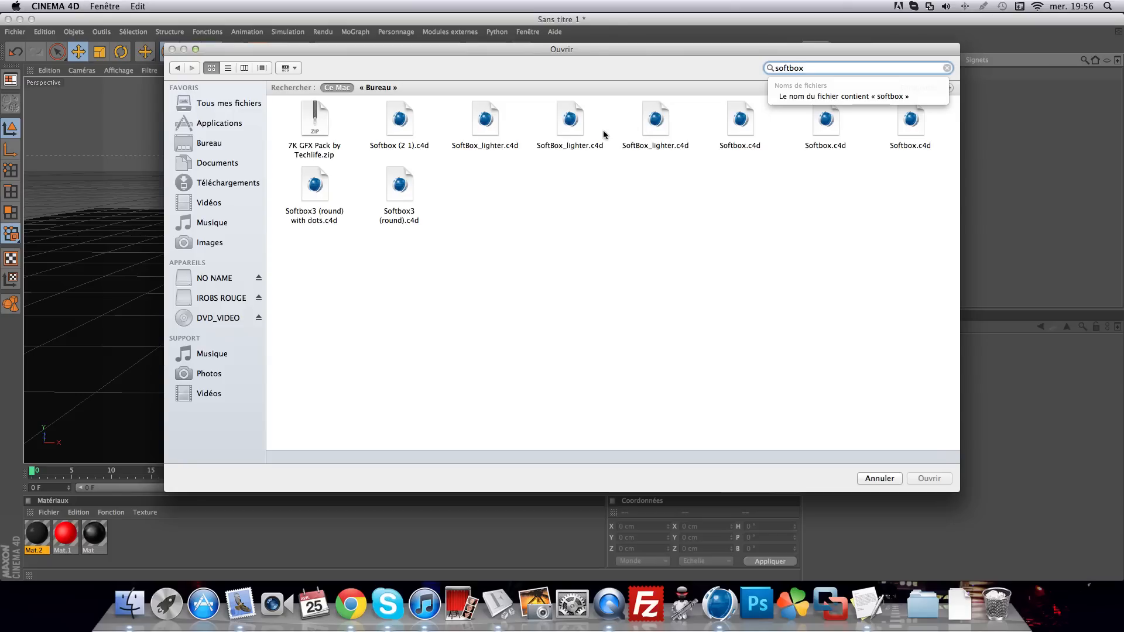
pyautogui.click(583, 144)
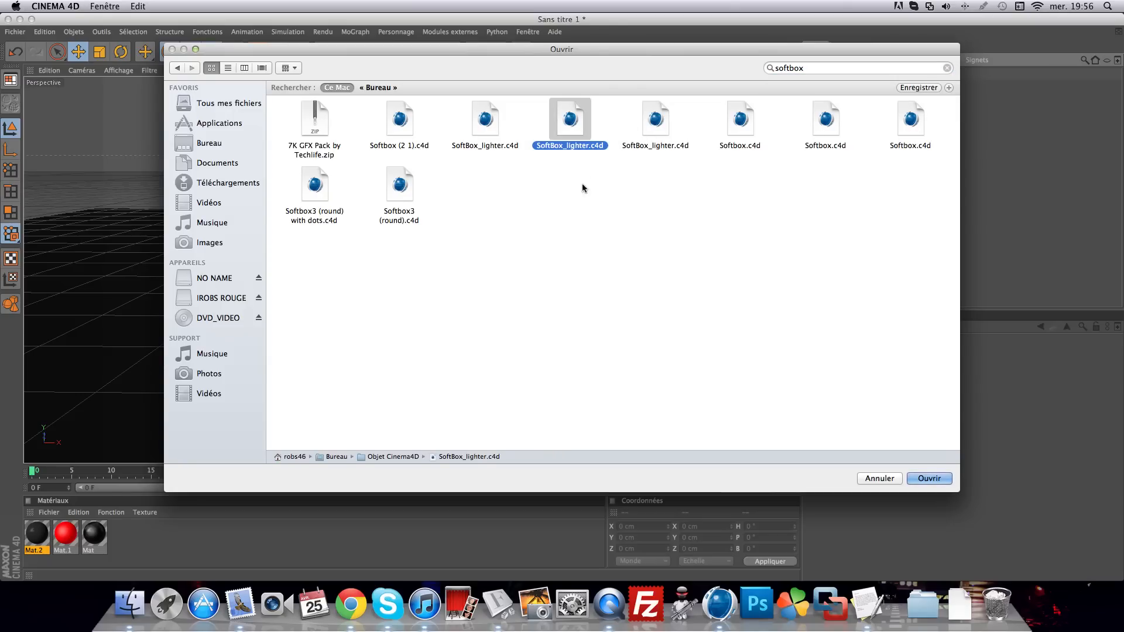
pyautogui.doubleClick(582, 124)
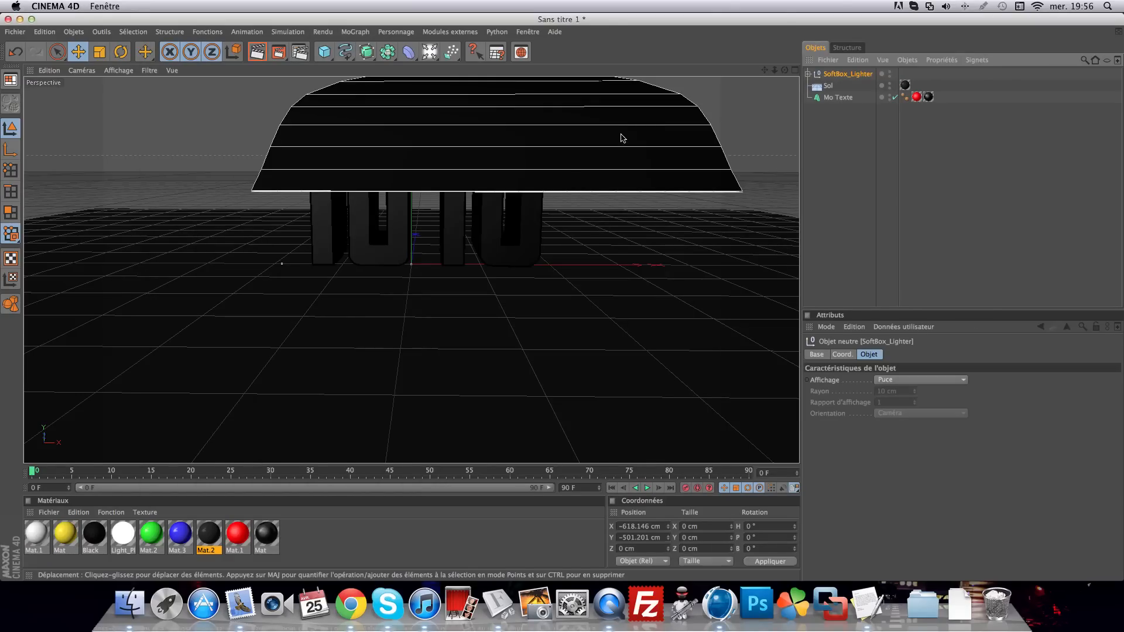
# Centre the softbox above the TUTO text and raise it, to about X -710 cm, Y -146 cm, Z 5 cm
pyautogui.moveTo(609, 146); pyautogui.dragTo(507, 120)
pyautogui.click(795, 70)
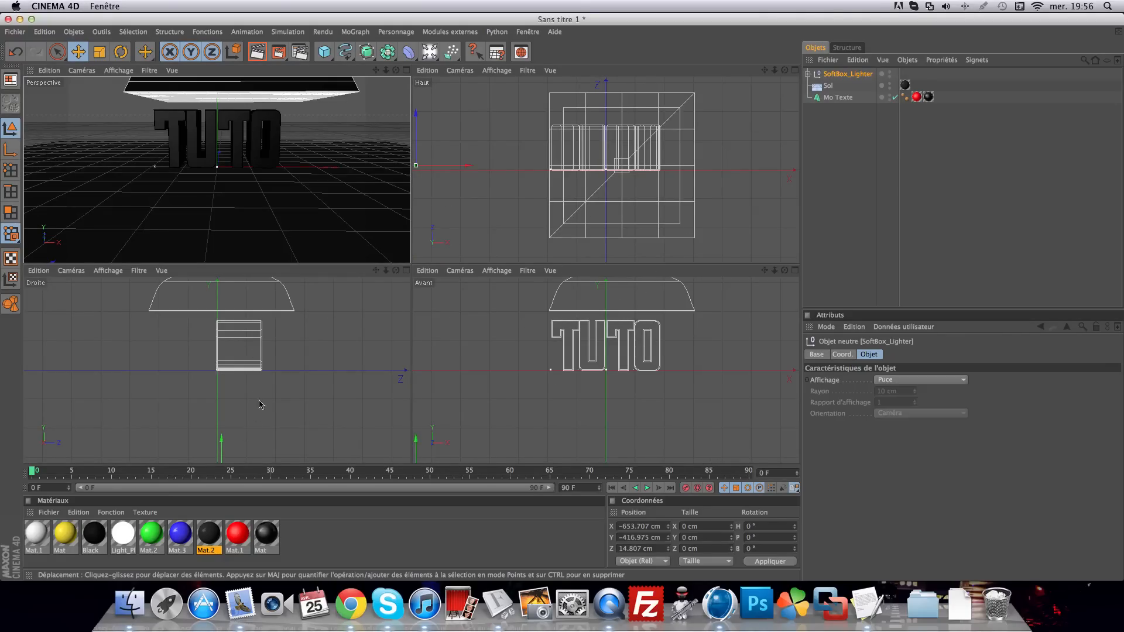
pyautogui.moveTo(386, 270); pyautogui.dragTo(23, 349)
pyautogui.moveTo(251, 453); pyautogui.dragTo(254, 454)
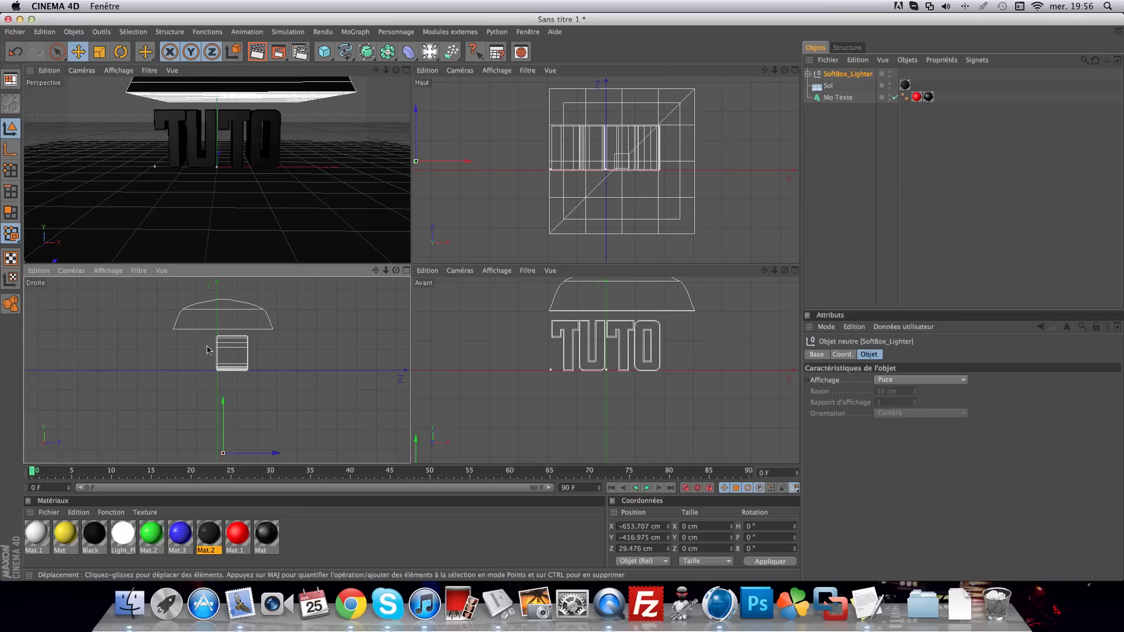
pyautogui.press('h')
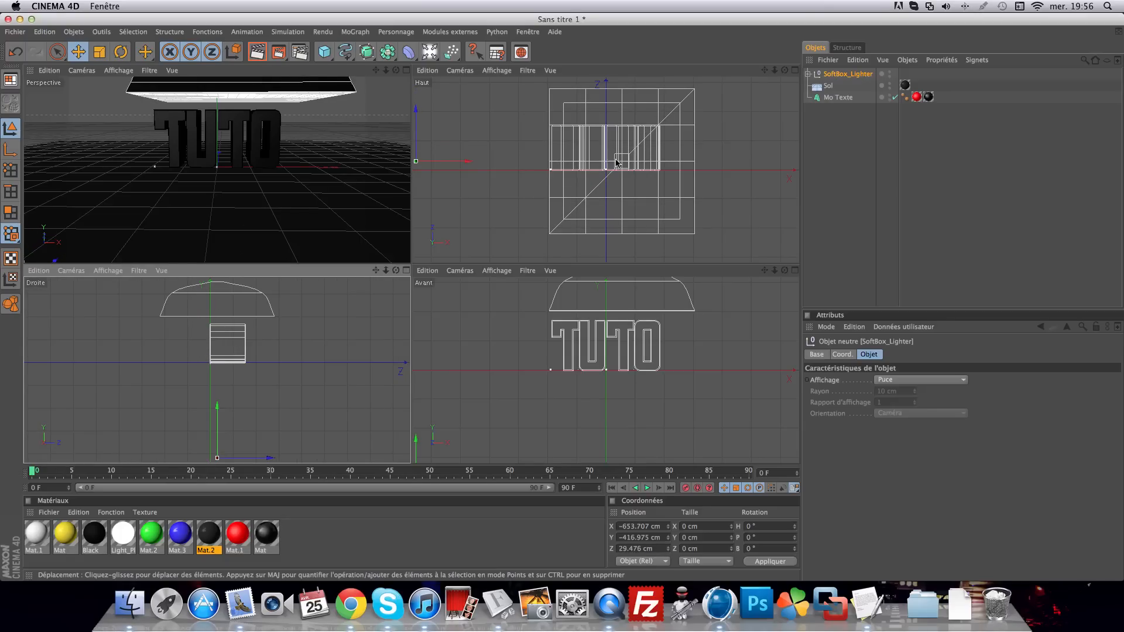
pyautogui.moveTo(635, 202)
pyautogui.mouseDown()
pyautogui.moveTo(619, 189)
pyautogui.moveTo(619, 208)
pyautogui.moveTo(627, 203)
pyautogui.mouseUp()
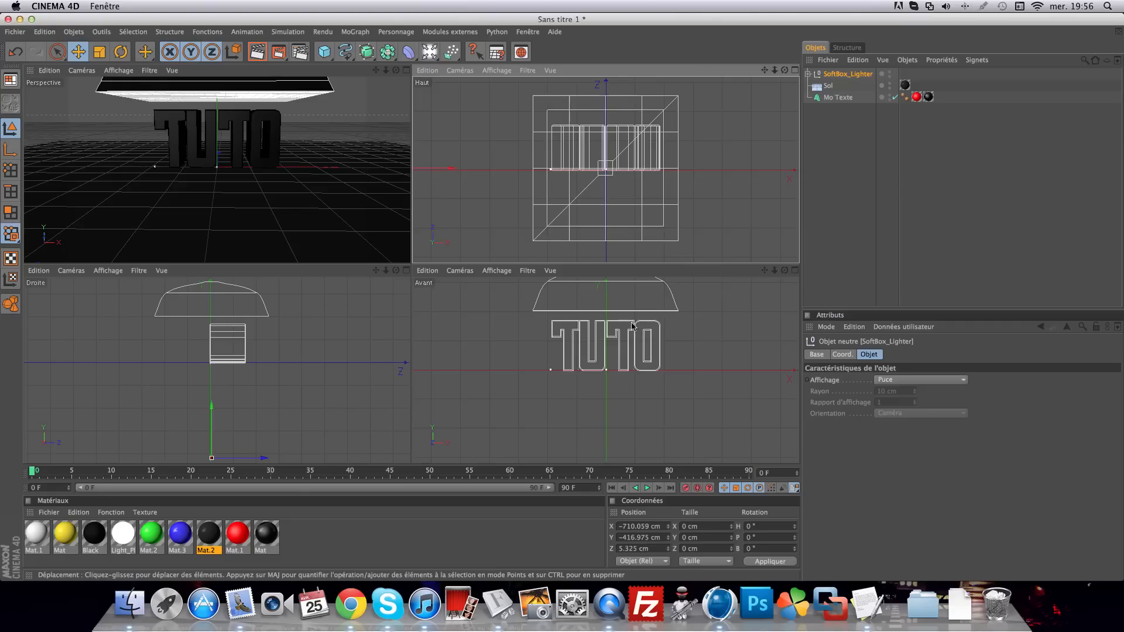
pyautogui.moveTo(206, 438); pyautogui.dragTo(206, 379)
# Return to the full perspective view, deselect the softbox and render the view
pyautogui.press('F1')
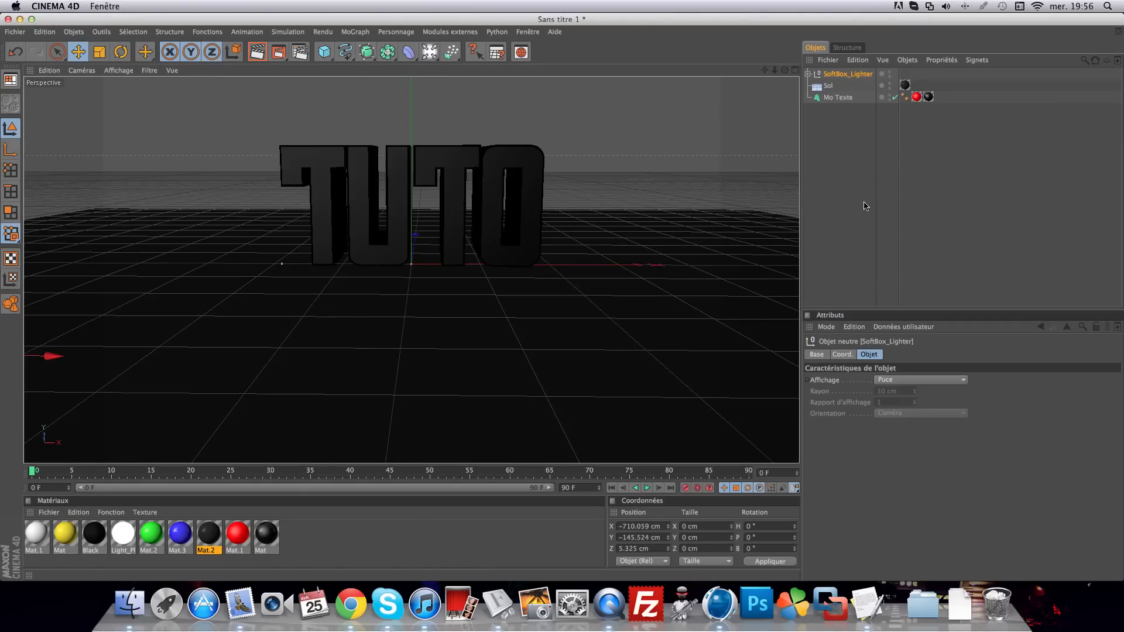
pyautogui.click(870, 253)
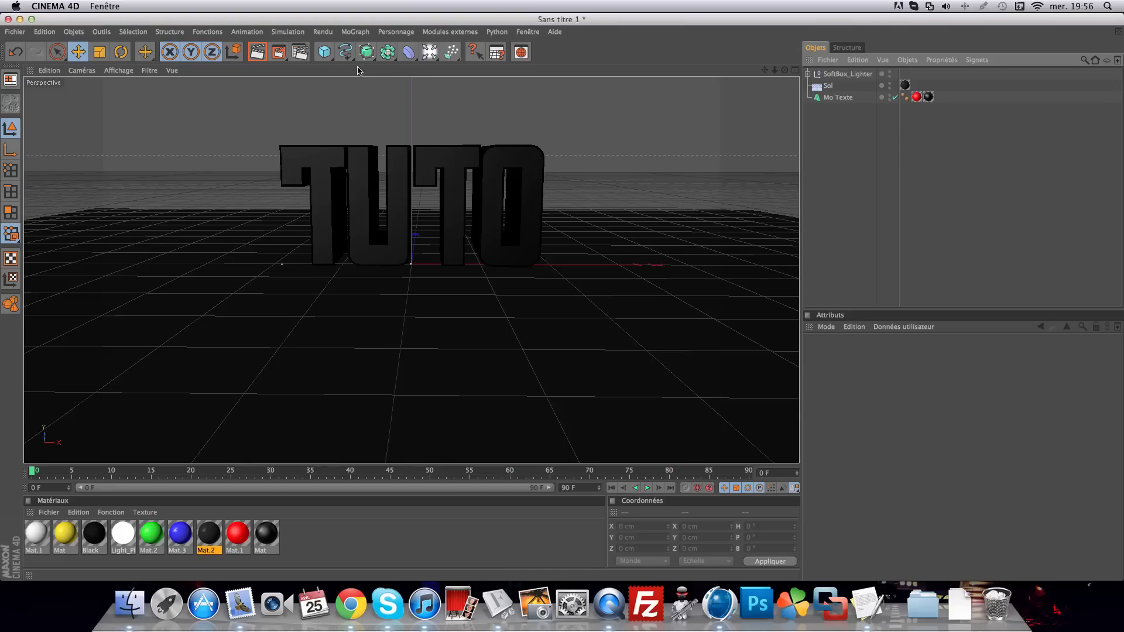
pyautogui.click(256, 52)
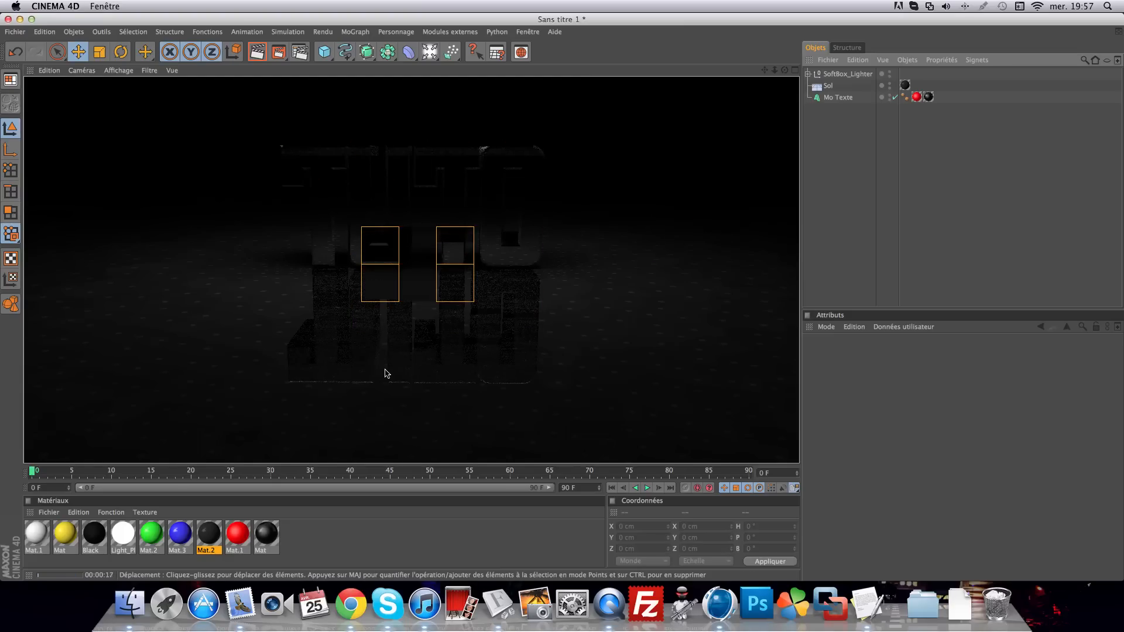
# Add an omni light and place it behind the TUTO text at about X 17 cm, Y 99 cm, Z 799 cm
pyautogui.click(385, 373)
pyautogui.click(429, 53)
pyautogui.moveTo(410, 216); pyautogui.dragTo(410, 155)
pyautogui.moveTo(452, 206); pyautogui.dragTo(463, 208)
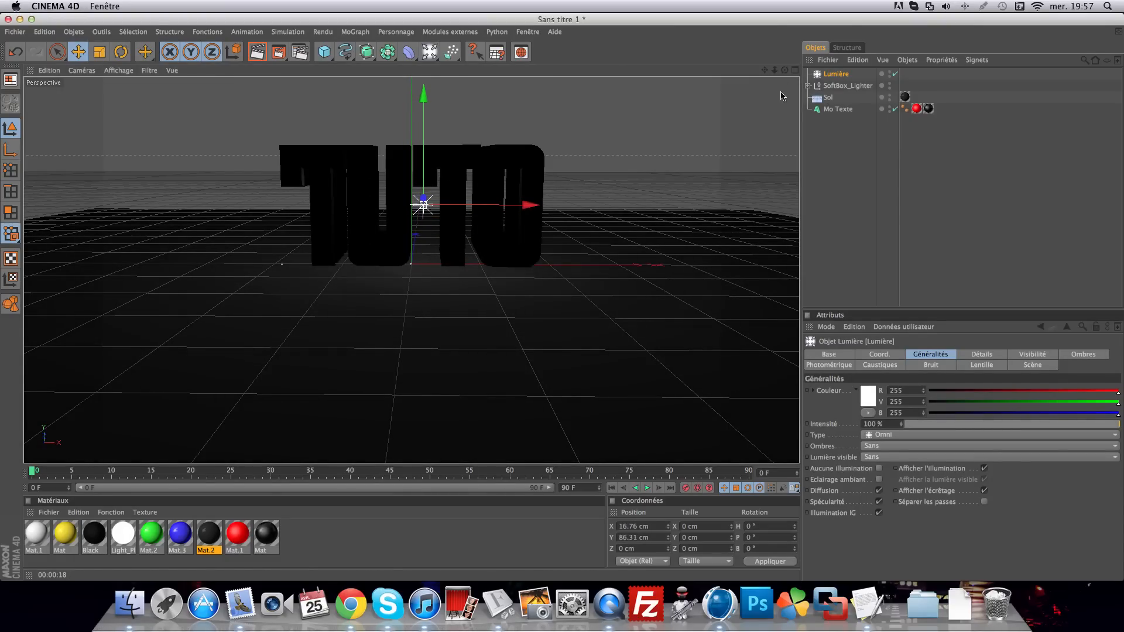
pyautogui.click(795, 70)
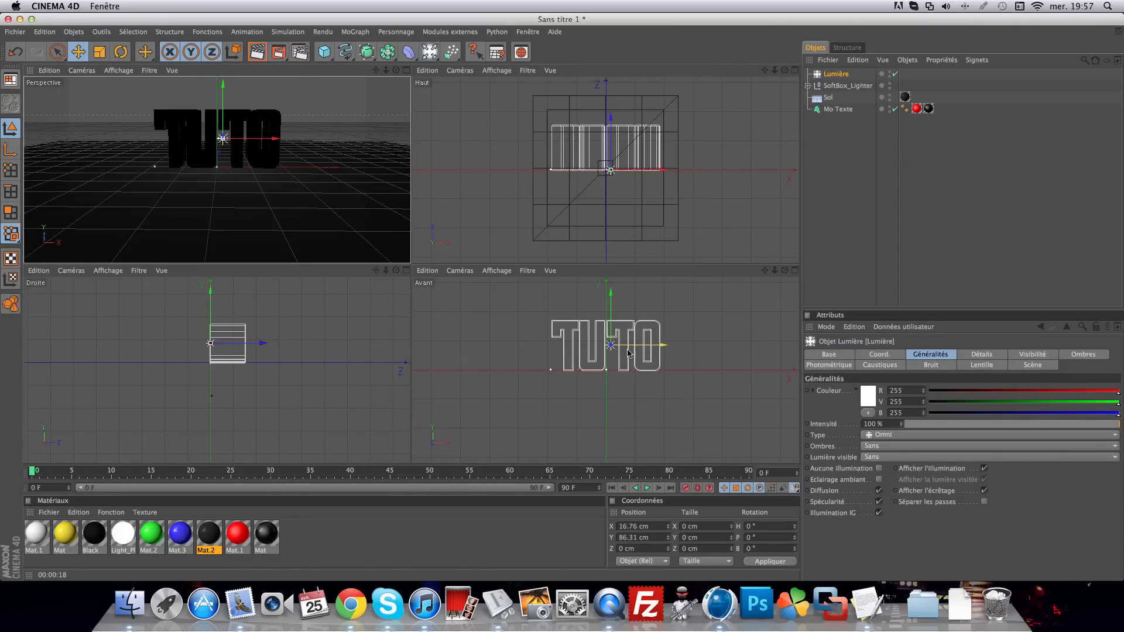
pyautogui.moveTo(264, 343); pyautogui.dragTo(395, 326)
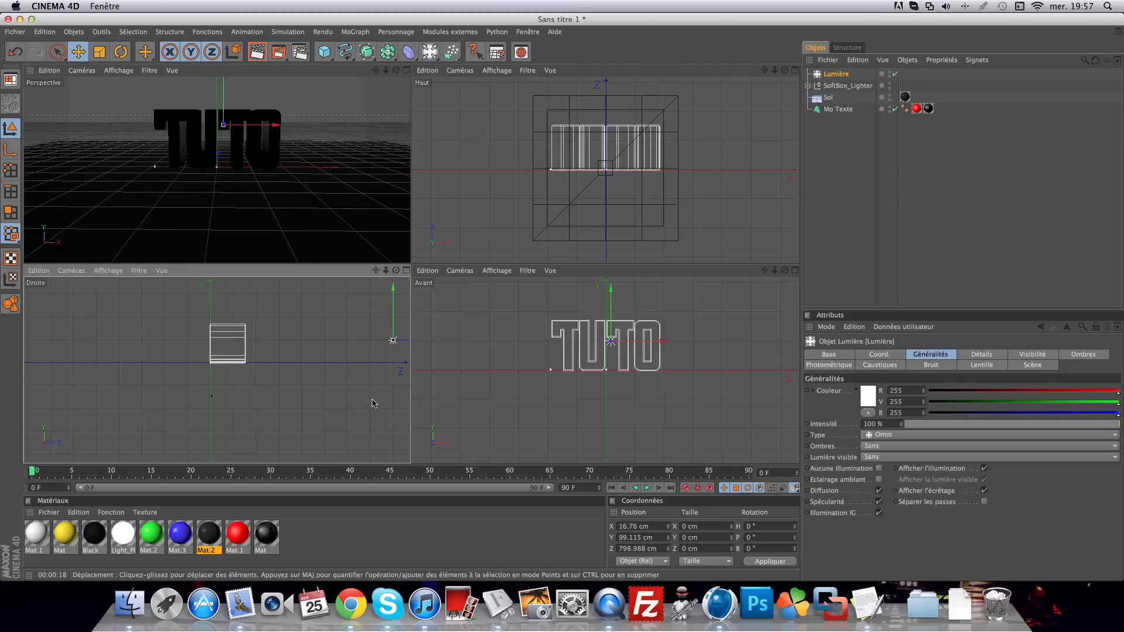
pyautogui.click(406, 71)
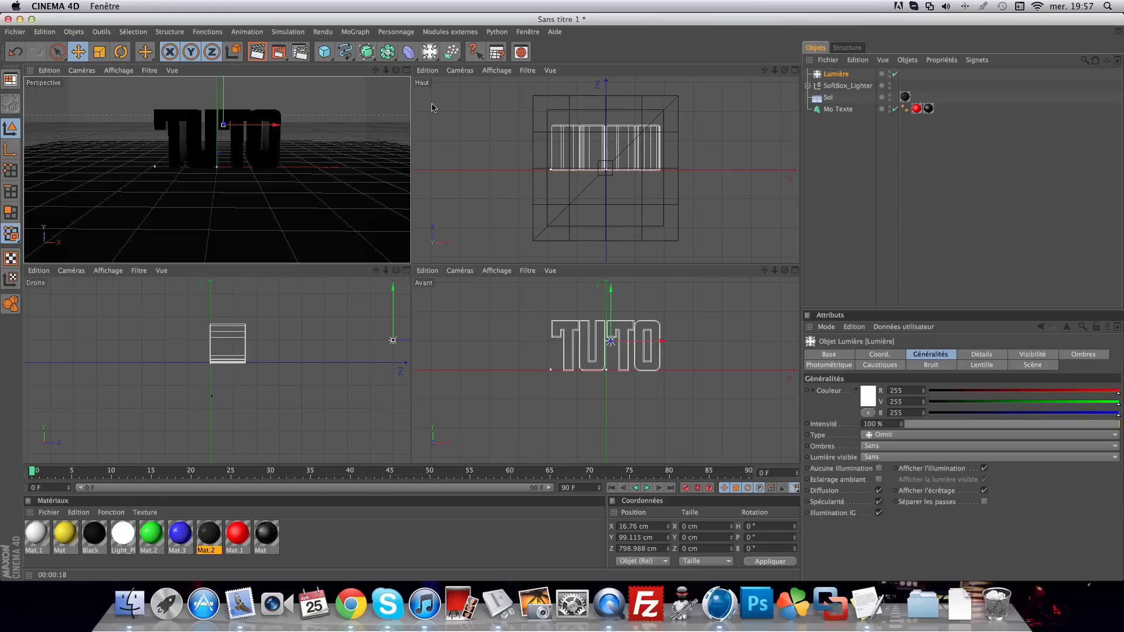
# Render only the region around the TUTO text to check the lighting
pyautogui.moveTo(278, 58); pyautogui.dragTo(351, 60)
pyautogui.moveTo(244, 109); pyautogui.dragTo(601, 320)
pyautogui.click(600, 322)
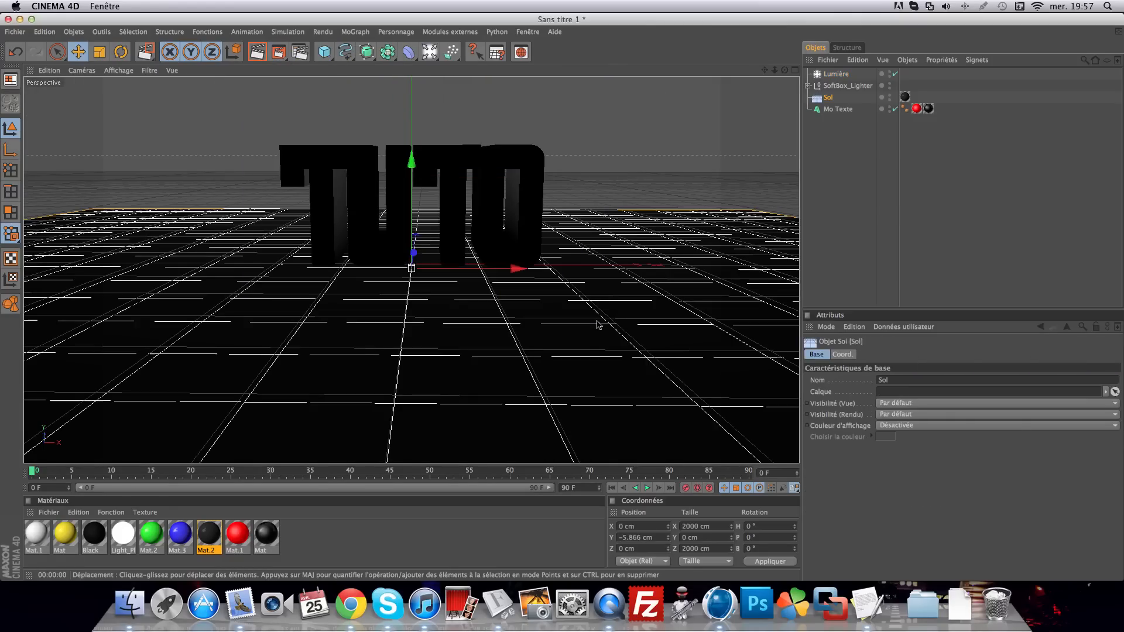
pyautogui.click(881, 209)
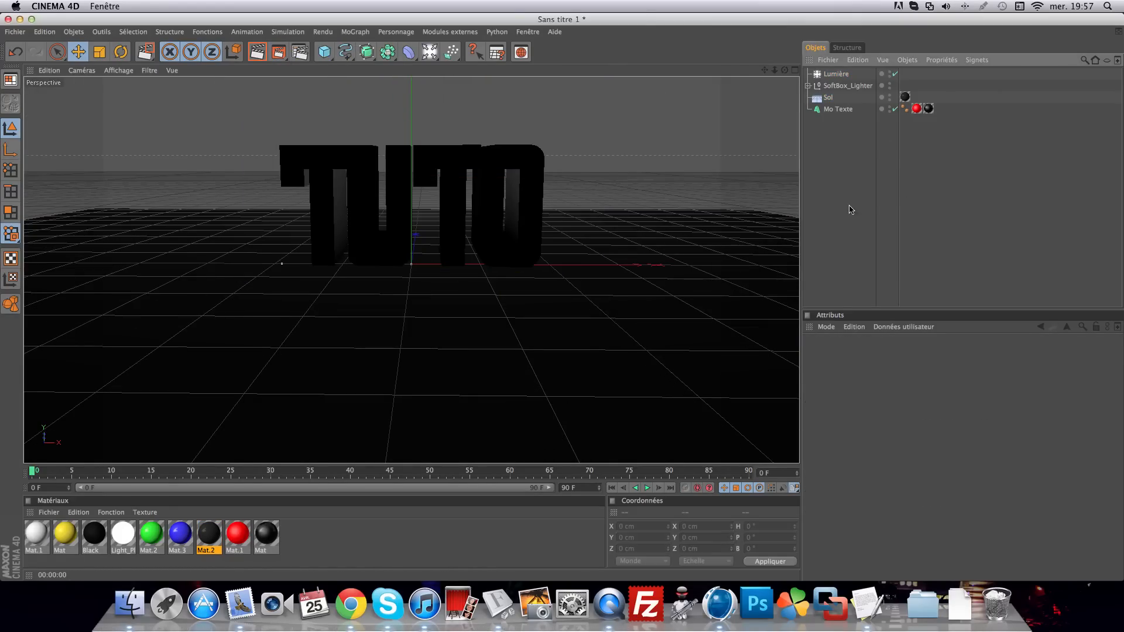
pyautogui.moveTo(278, 55); pyautogui.dragTo(351, 60)
pyautogui.moveTo(238, 124); pyautogui.dragTo(585, 298)
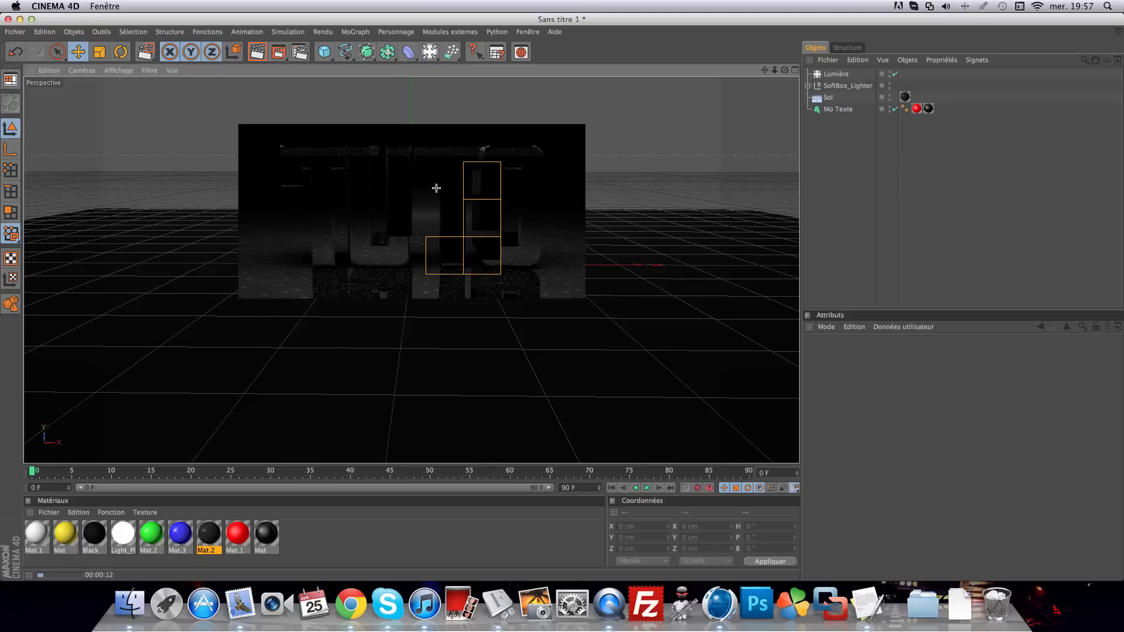
pyautogui.click(437, 263)
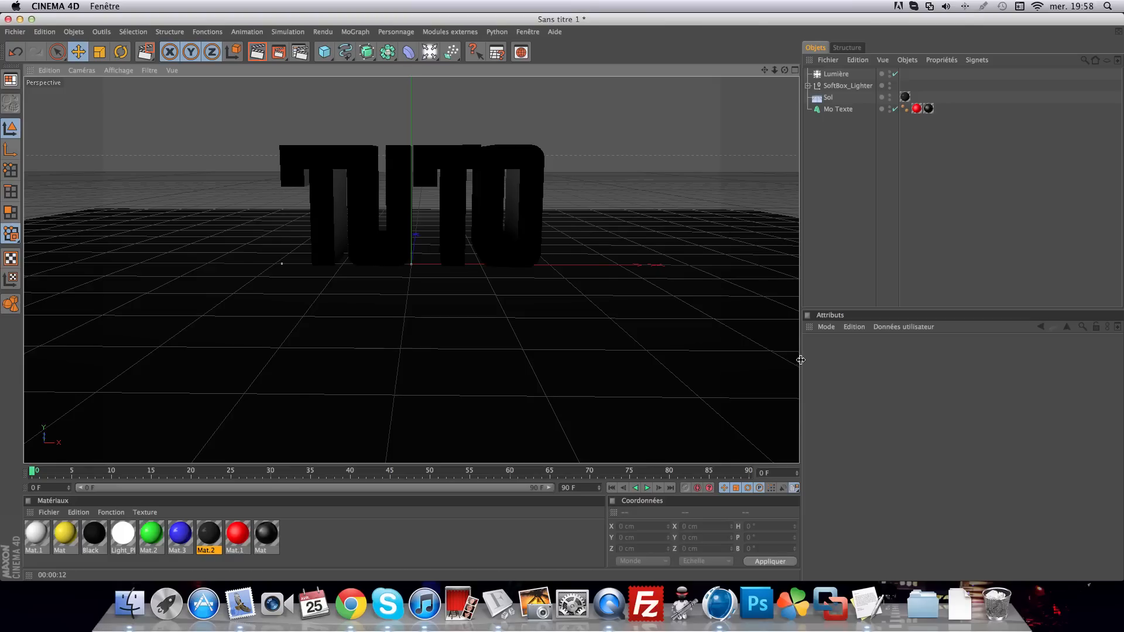
# Break the TUTO text into 15 random pieces with Thrausi, close the plugin and deselect the fractured letters
pyautogui.click(839, 110)
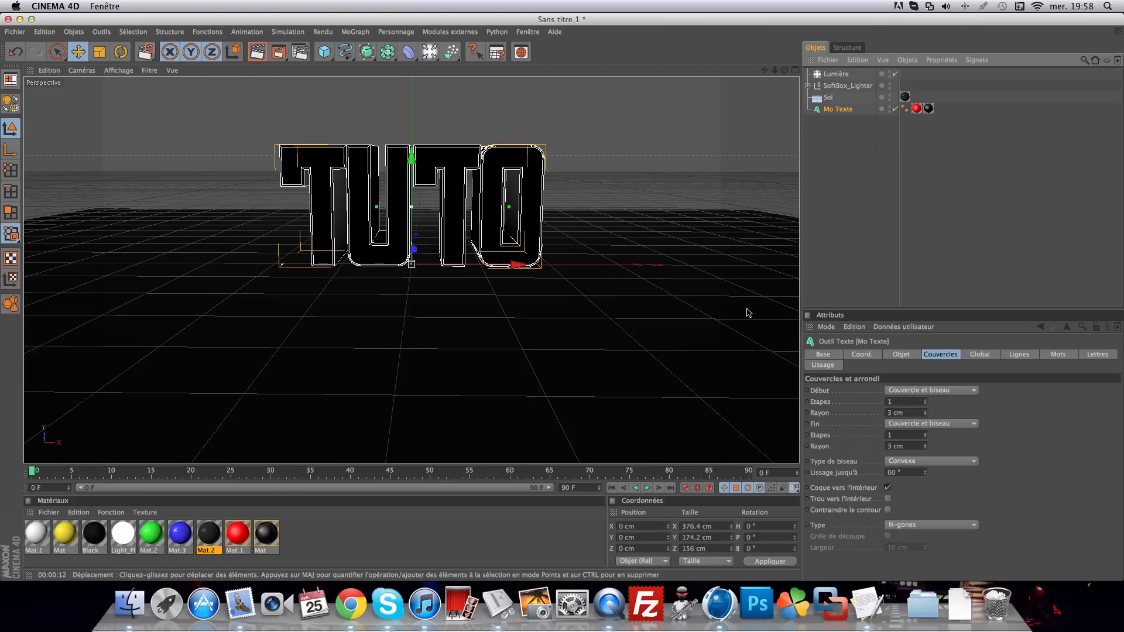
pyautogui.click(455, 32)
pyautogui.moveTo(466, 82)
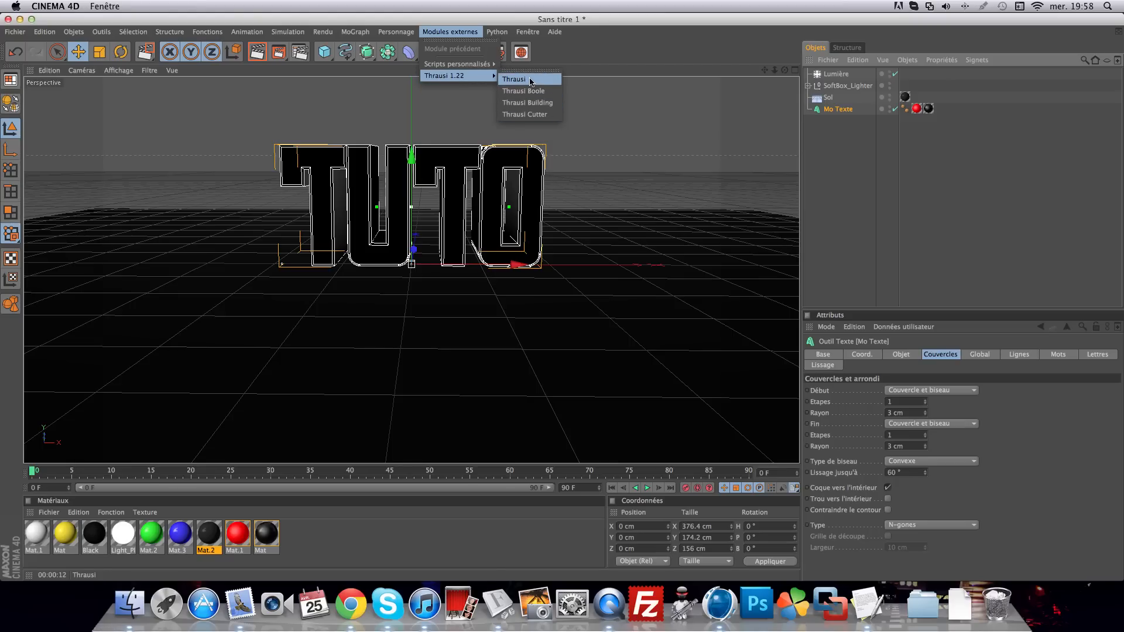
pyautogui.moveTo(486, 64)
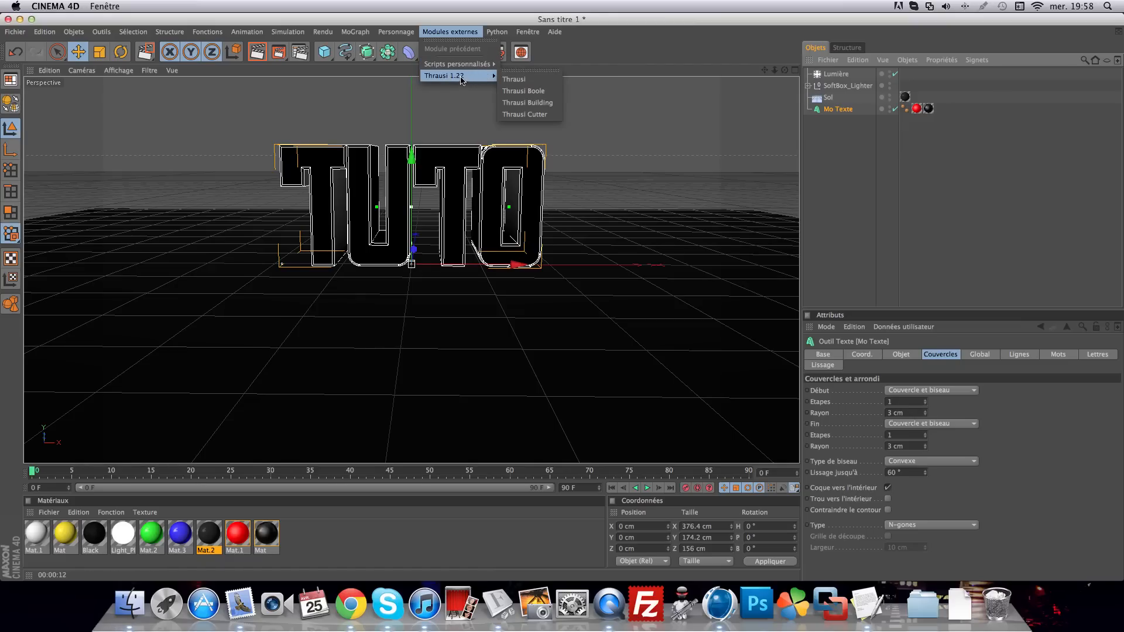
pyautogui.click(524, 80)
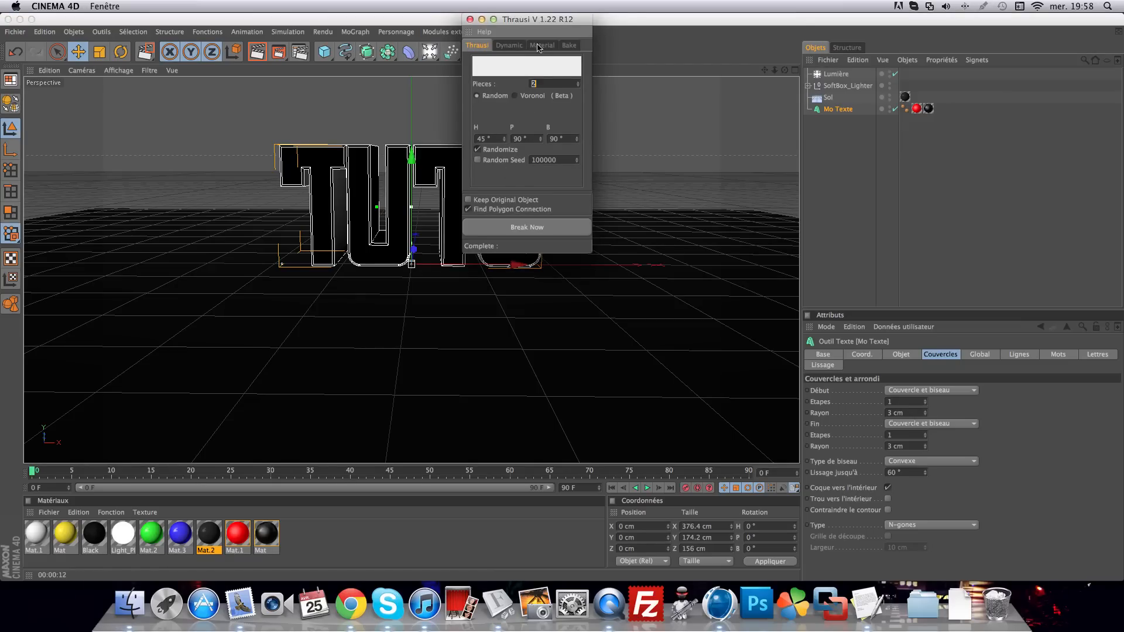
pyautogui.moveTo(532, 25); pyautogui.dragTo(740, 121)
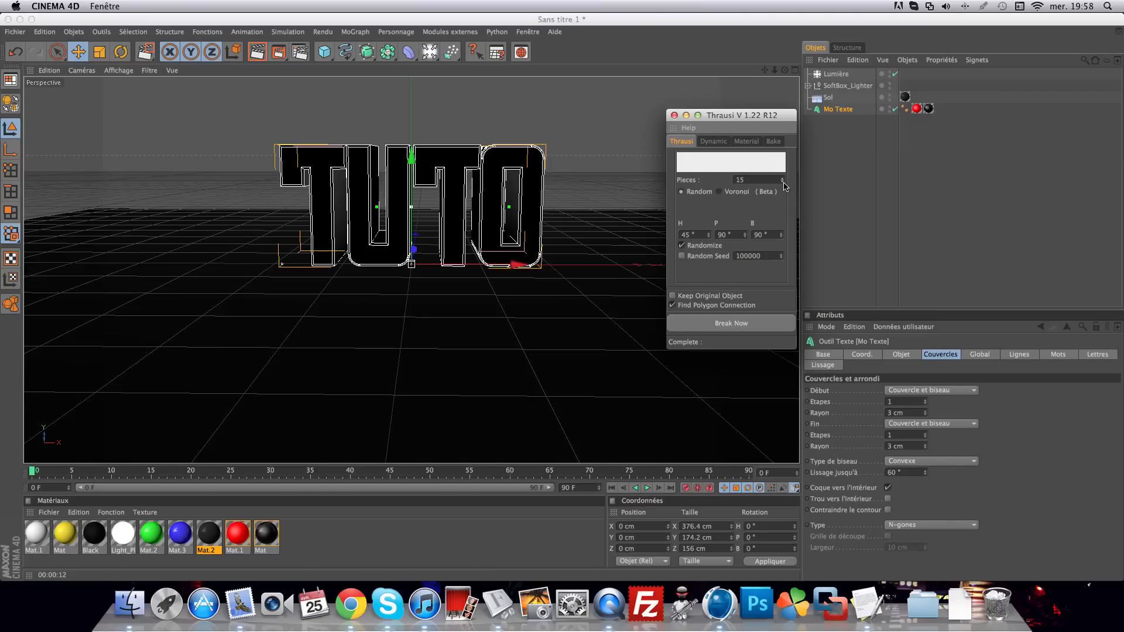
pyautogui.click(733, 324)
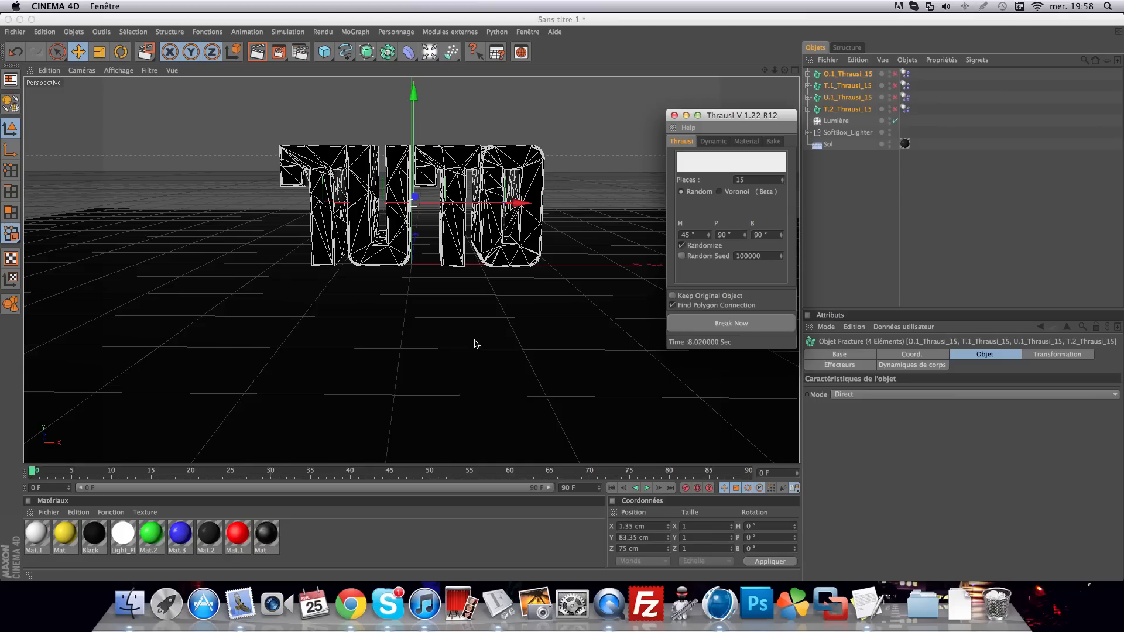
pyautogui.click(673, 115)
pyautogui.click(845, 214)
pyautogui.moveTo(929, 68); pyautogui.dragTo(902, 175)
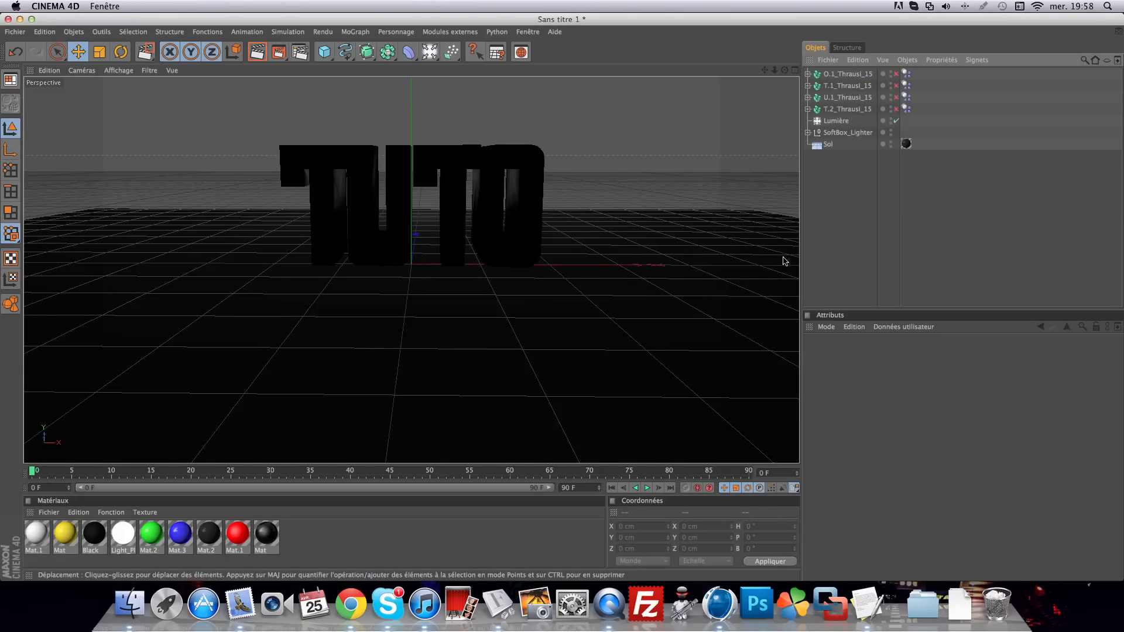
# Shift the upper piece of the first T slightly, to about X 0 cm, Y 50 cm, Z -35 cm, and deselect it
pyautogui.click(318, 213)
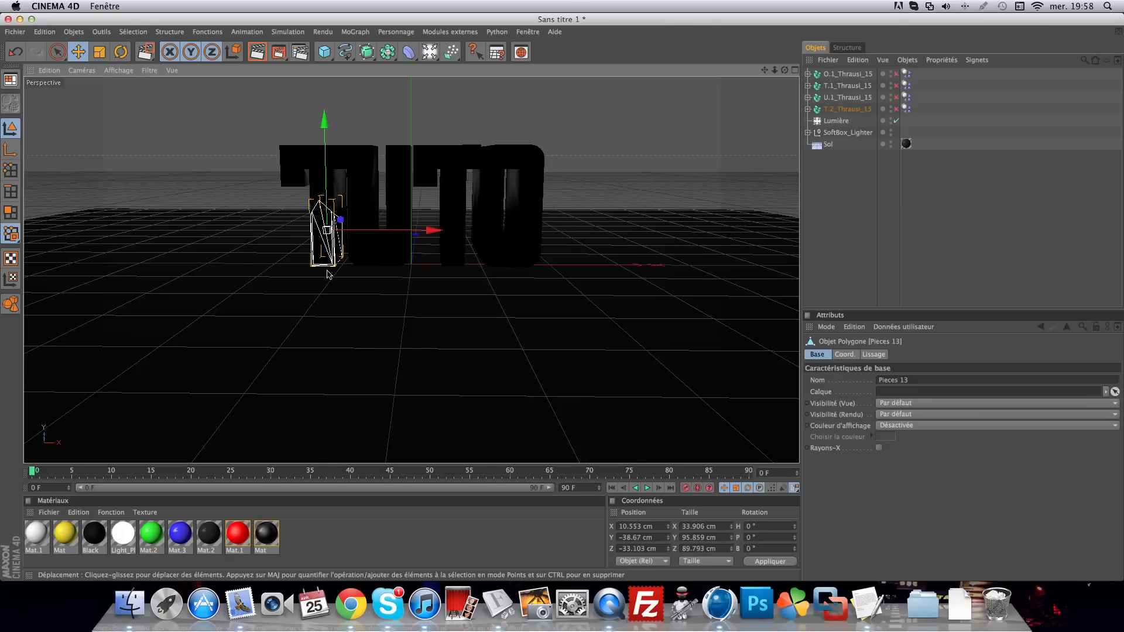
pyautogui.click(316, 188)
pyautogui.click(335, 159)
pyautogui.moveTo(300, 173); pyautogui.dragTo(303, 174)
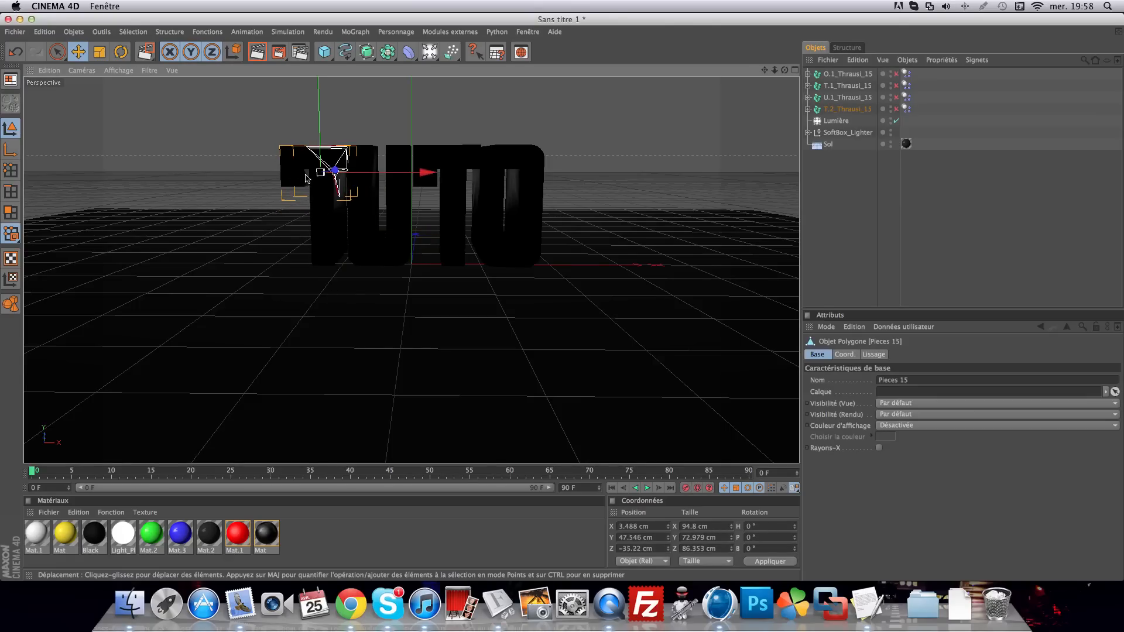
pyautogui.click(310, 178)
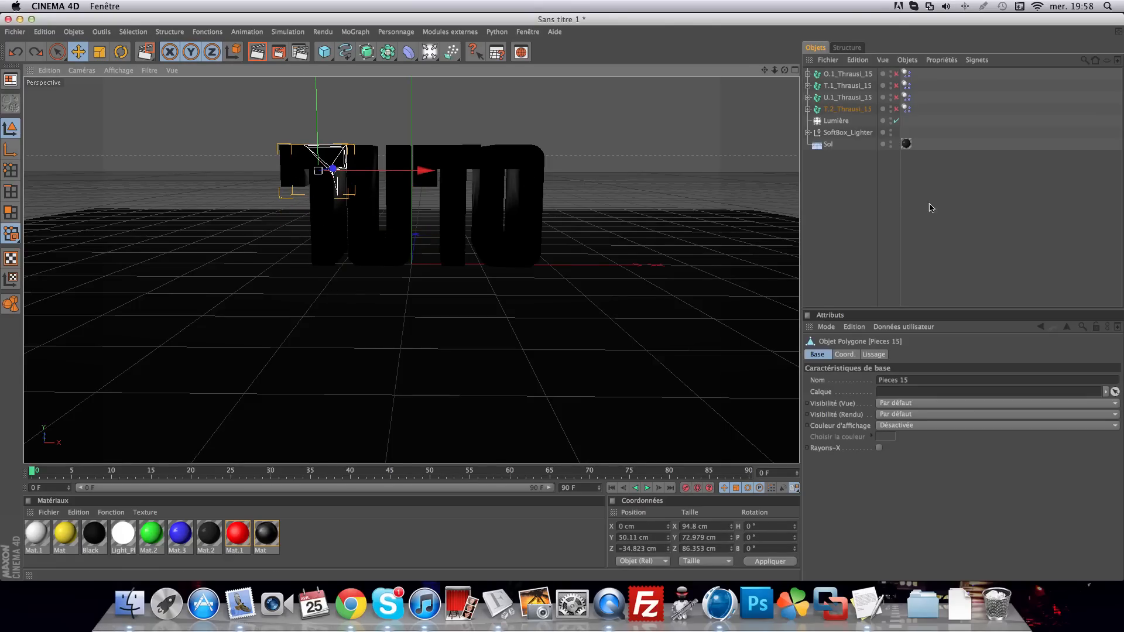
pyautogui.click(849, 208)
# Examine how the U, the second T and the O are fractured by selecting their pieces one by one
pyautogui.click(335, 218)
pyautogui.click(375, 213)
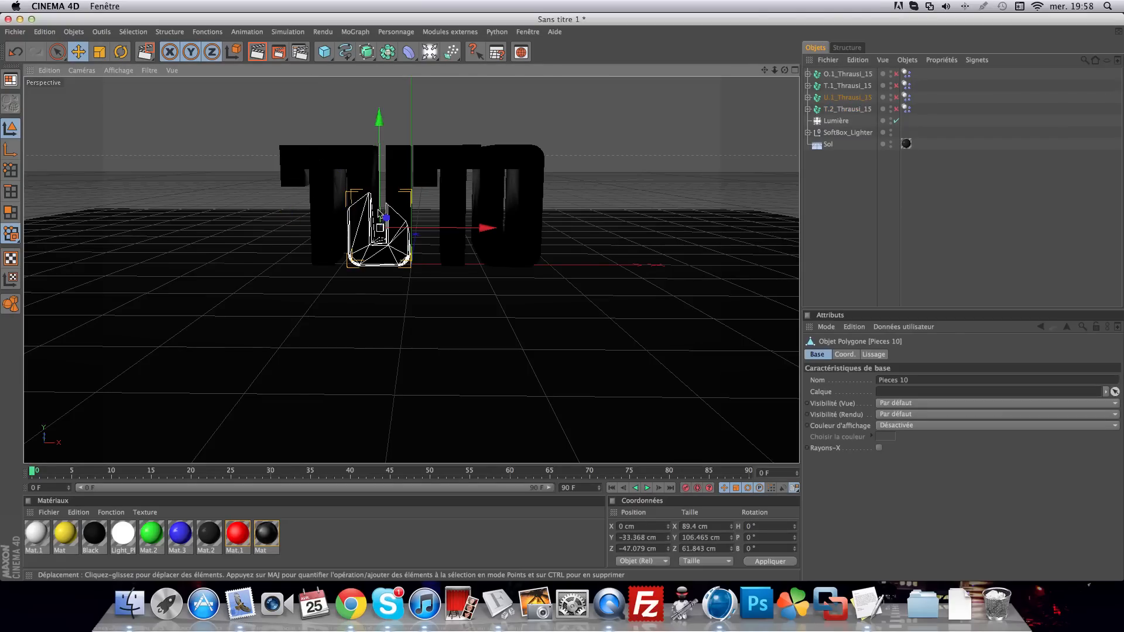
pyautogui.click(407, 186)
pyautogui.click(456, 173)
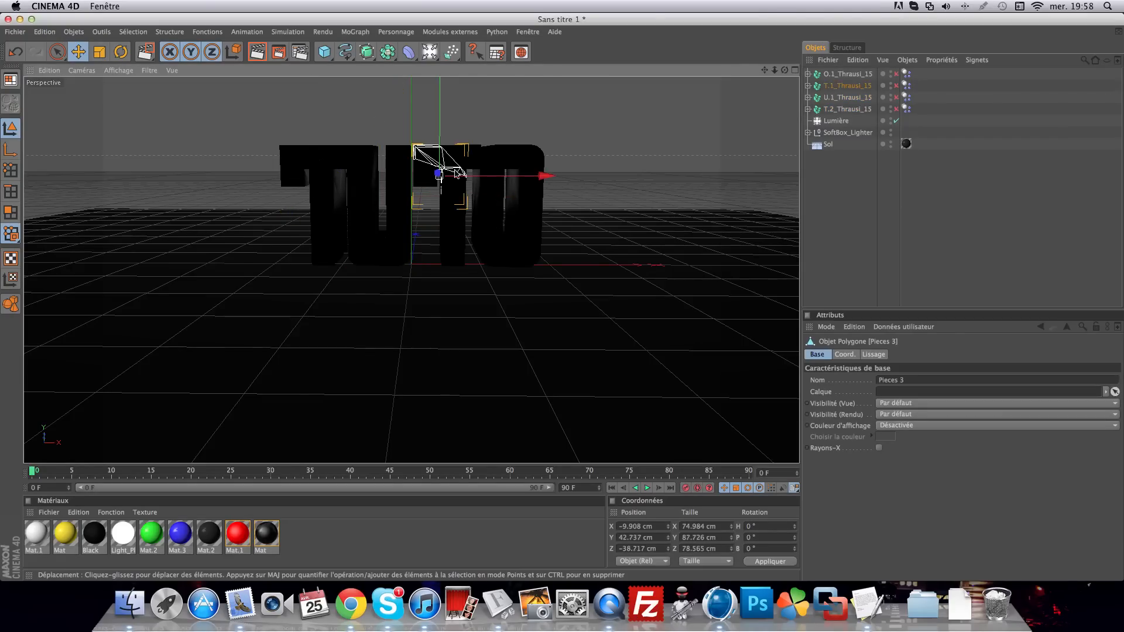
pyautogui.click(460, 213)
pyautogui.click(496, 214)
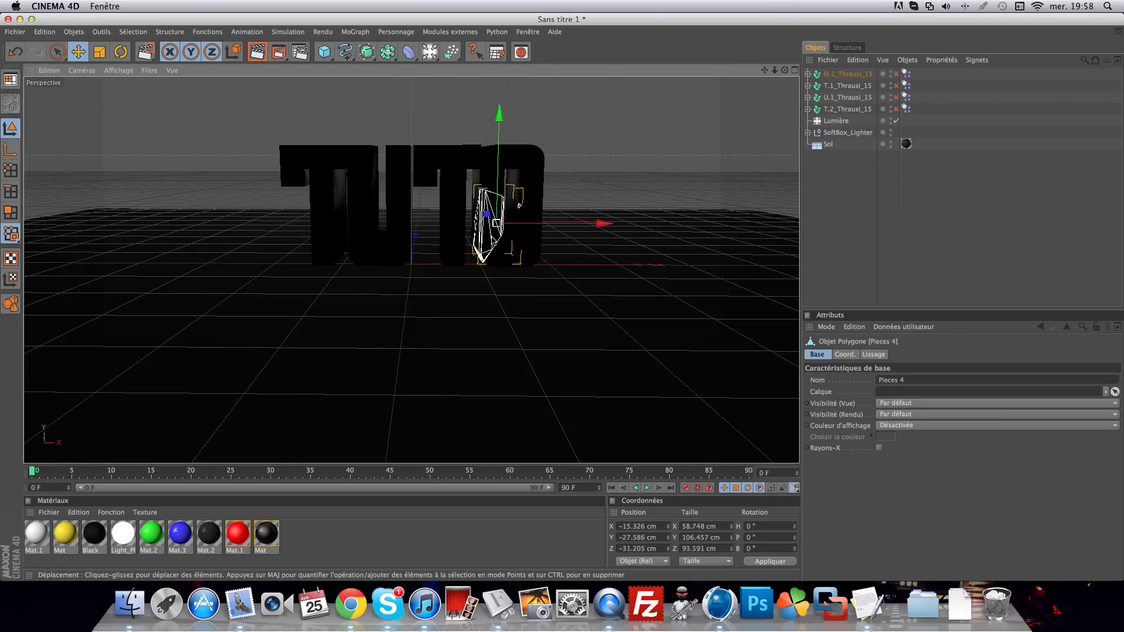
pyautogui.click(527, 256)
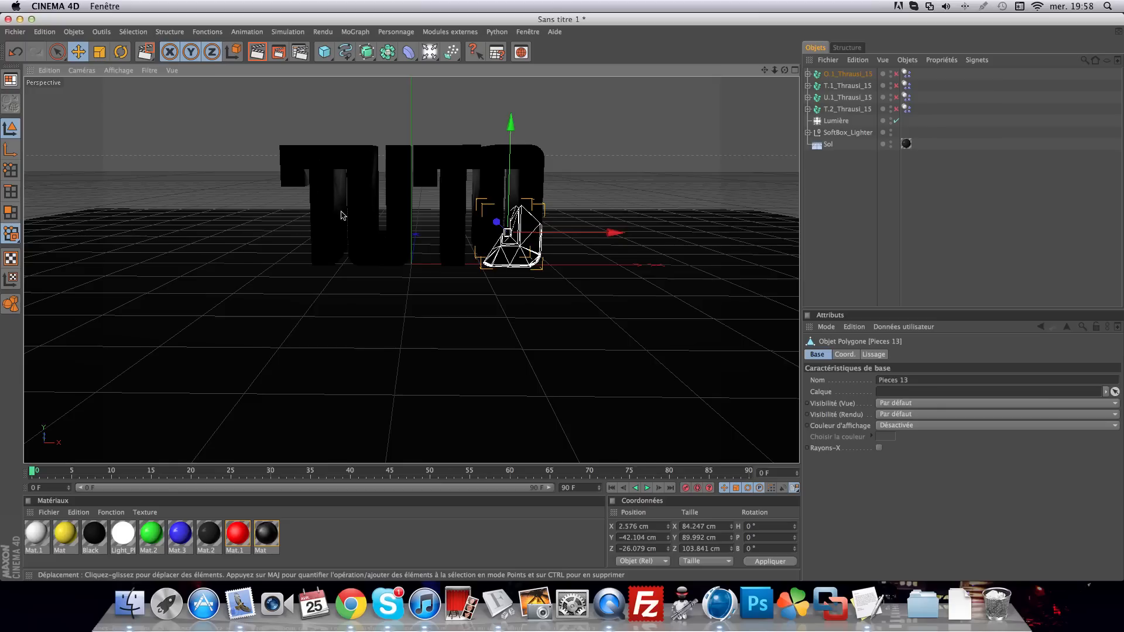
# Move the first T's left-arm piece to about X -24 cm and its stem piece to about X 7 cm, Y -40 cm
pyautogui.click(297, 181)
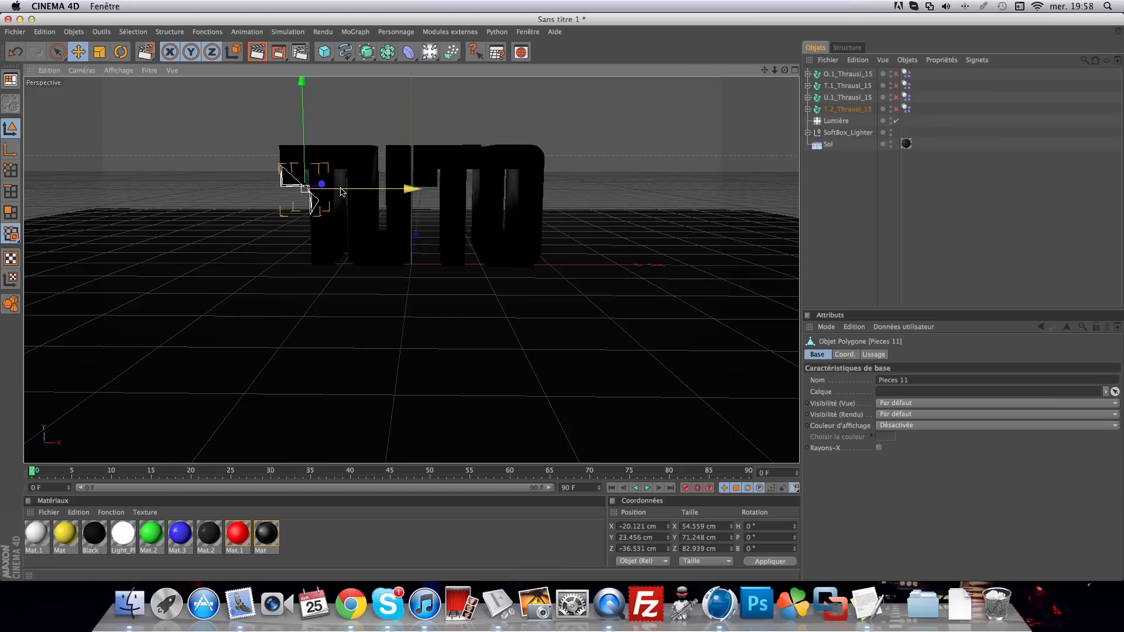
pyautogui.click(327, 249)
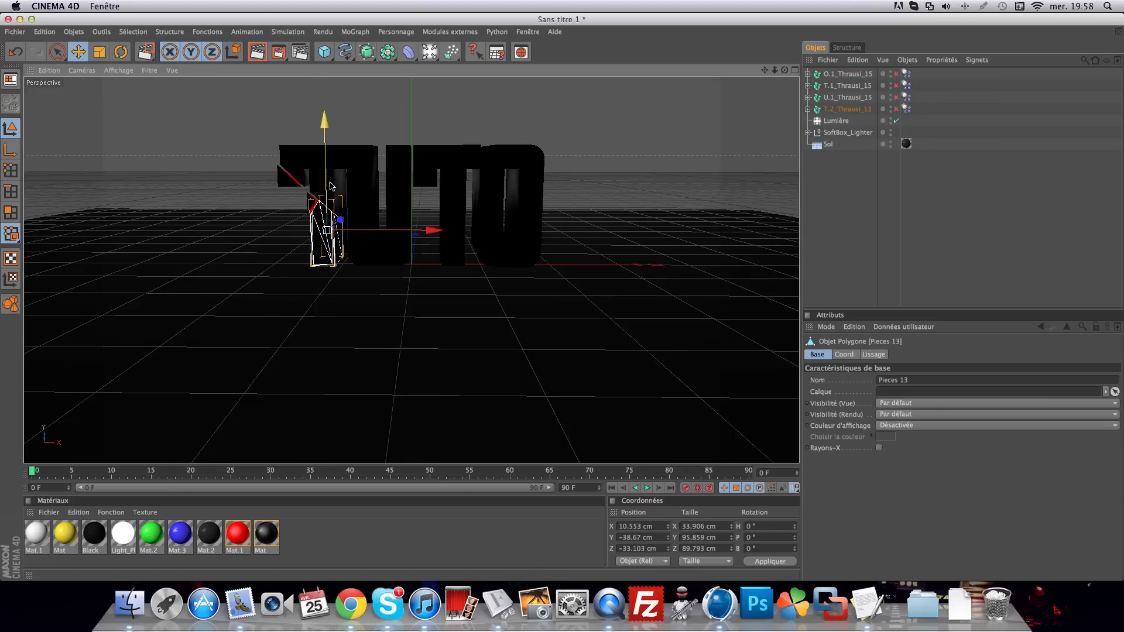
pyautogui.moveTo(328, 187); pyautogui.dragTo(329, 185)
pyautogui.moveTo(363, 233); pyautogui.dragTo(359, 233)
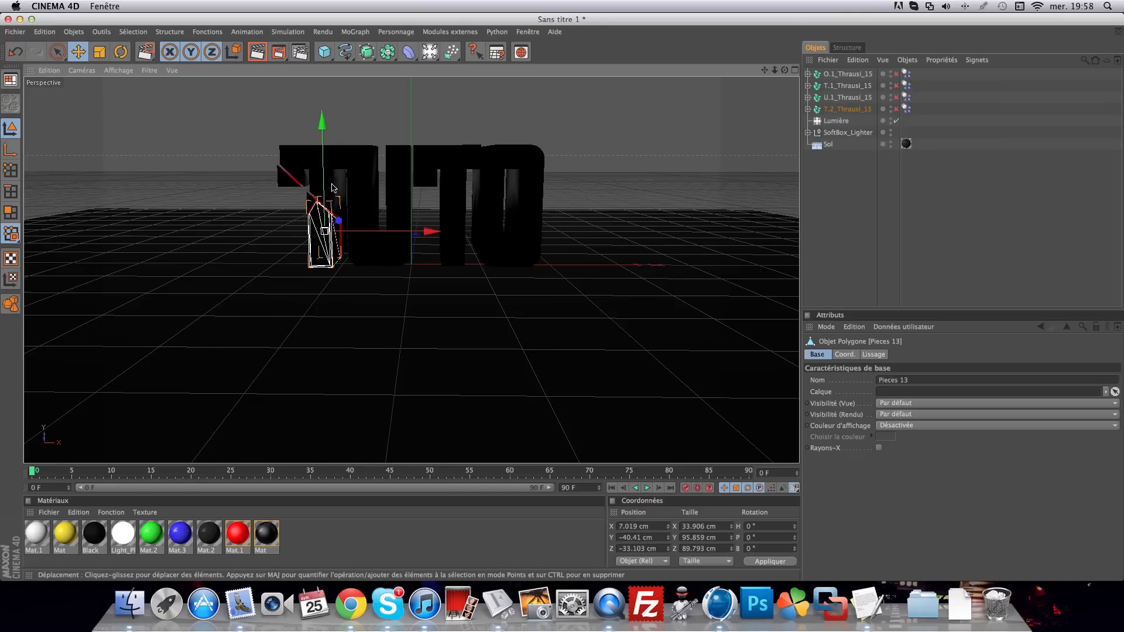
# Move the upper piece of the first T slightly away from its neighbours to open a crack, and clear the selection
pyautogui.click(349, 162)
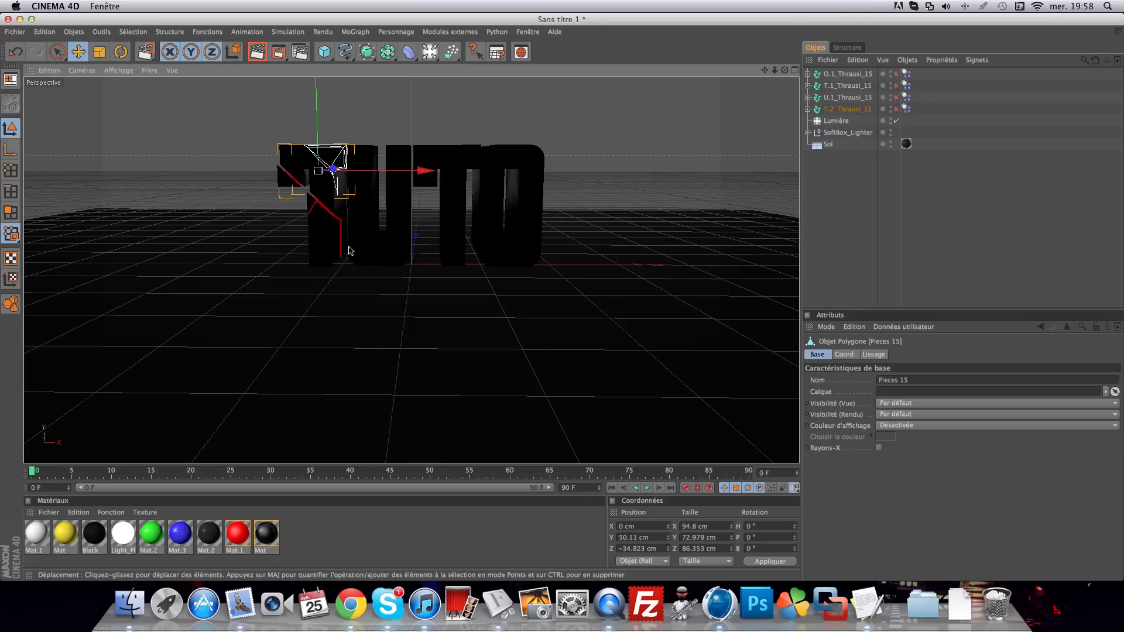
pyautogui.moveTo(323, 172); pyautogui.dragTo(306, 175)
pyautogui.click(306, 177)
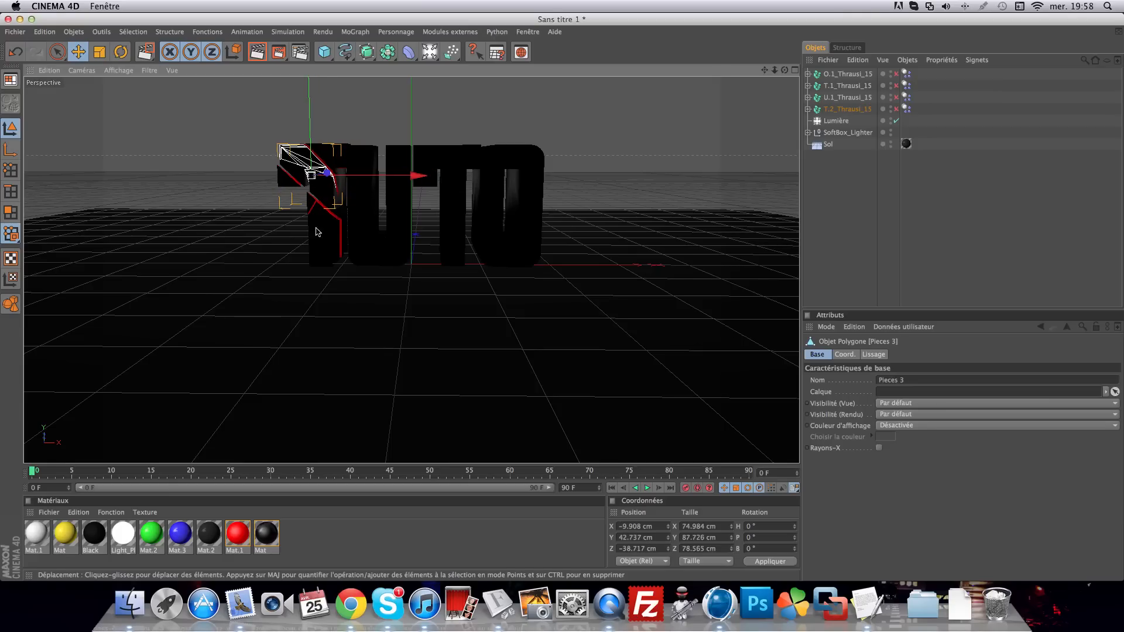
pyautogui.click(333, 224)
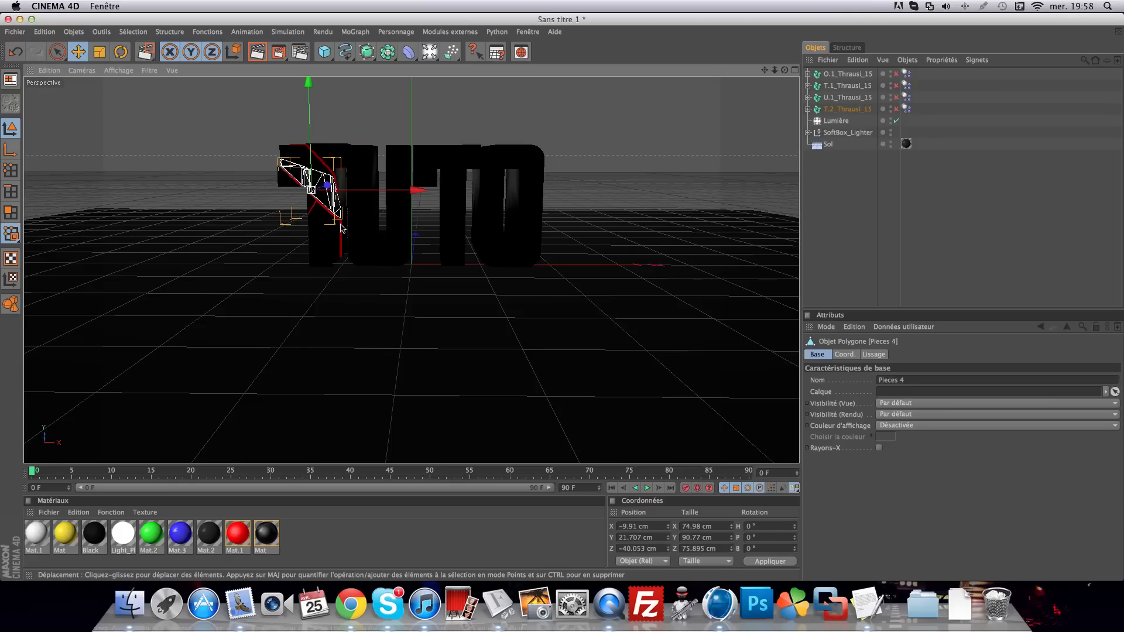
pyautogui.click(615, 295)
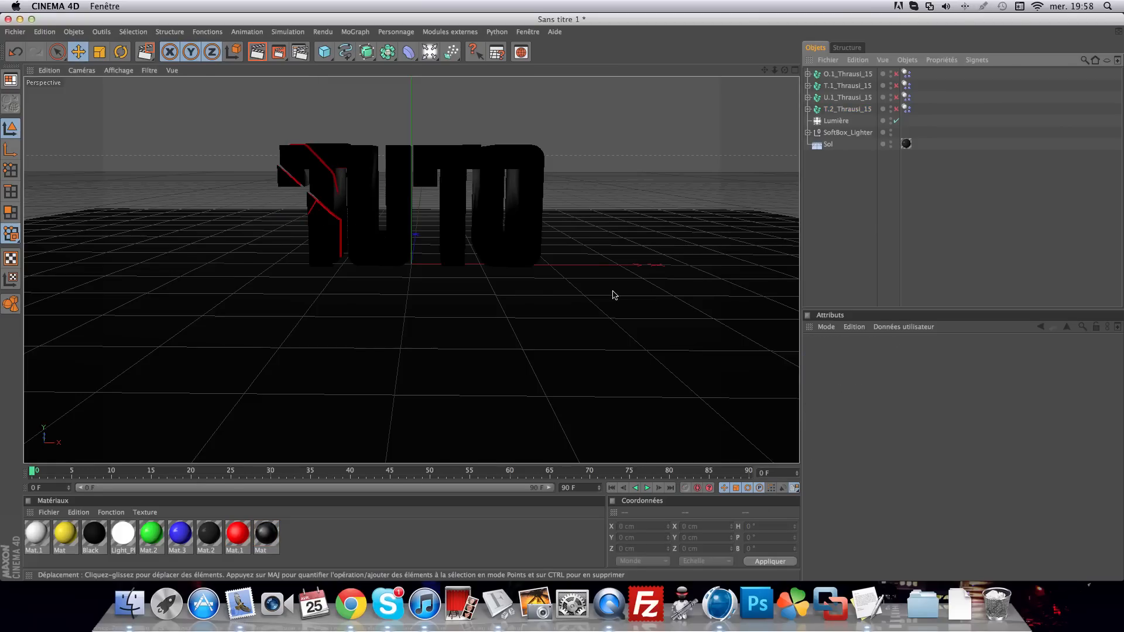
# Reposition the first T's left-arm piece at about X -23 cm, Y 23 cm, Z -36 cm and deselect it
pyautogui.click(304, 188)
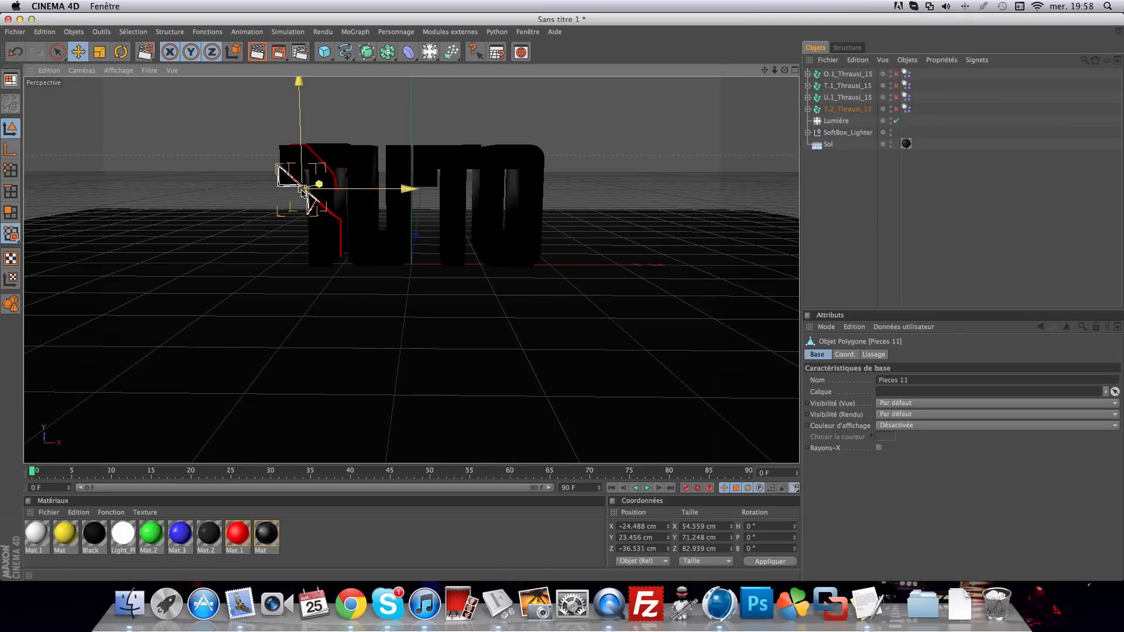
pyautogui.moveTo(306, 188); pyautogui.dragTo(308, 190)
pyautogui.moveTo(304, 191); pyautogui.dragTo(303, 191)
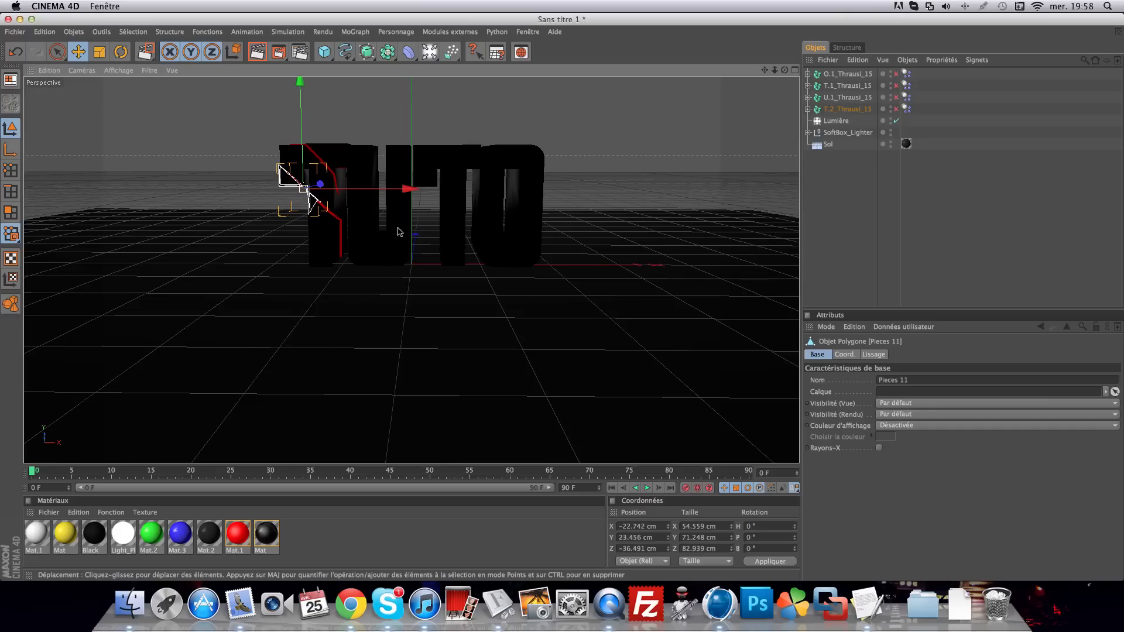
pyautogui.click(873, 258)
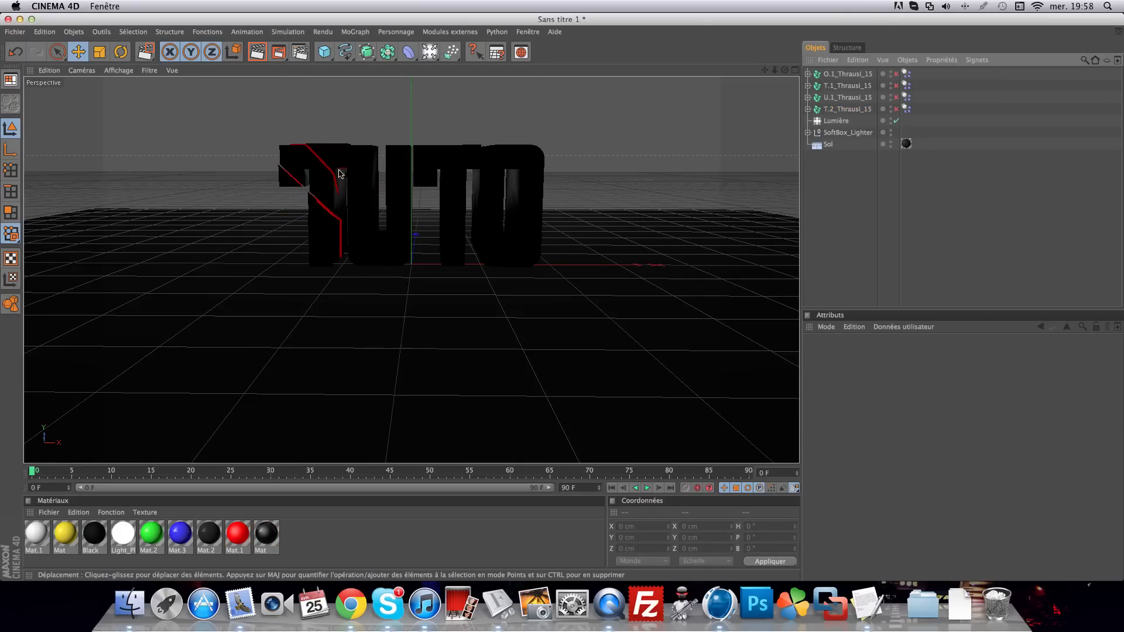
# Break the middle diagonal piece of the first T into 4 smaller random pieces with Thrausi
pyautogui.click(326, 191)
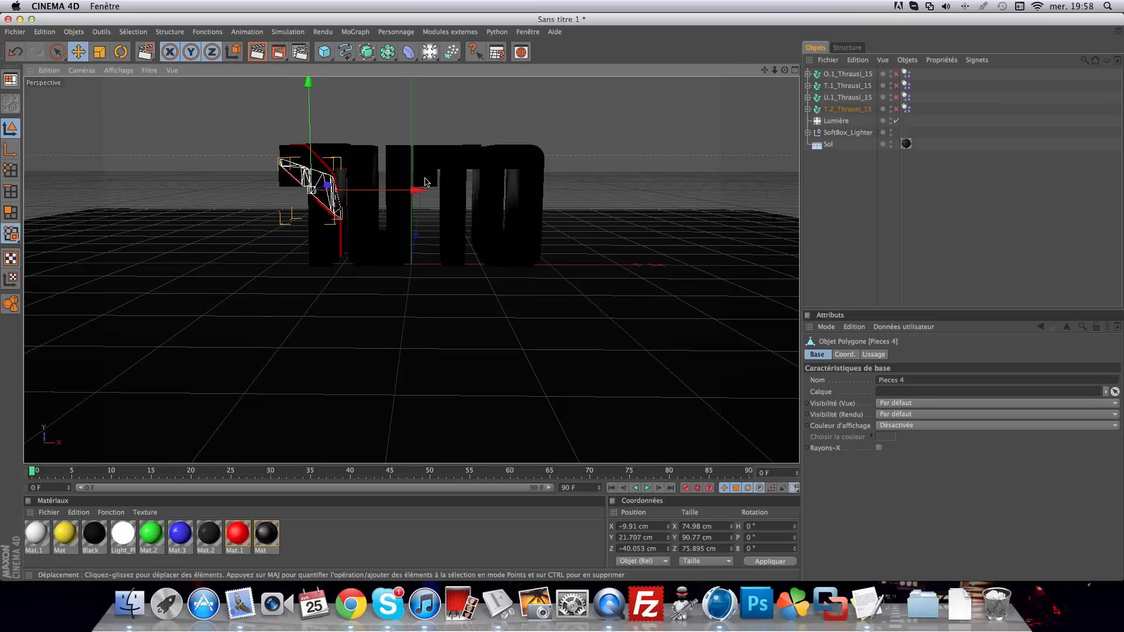
pyautogui.click(449, 31)
pyautogui.moveTo(456, 76)
pyautogui.click(514, 79)
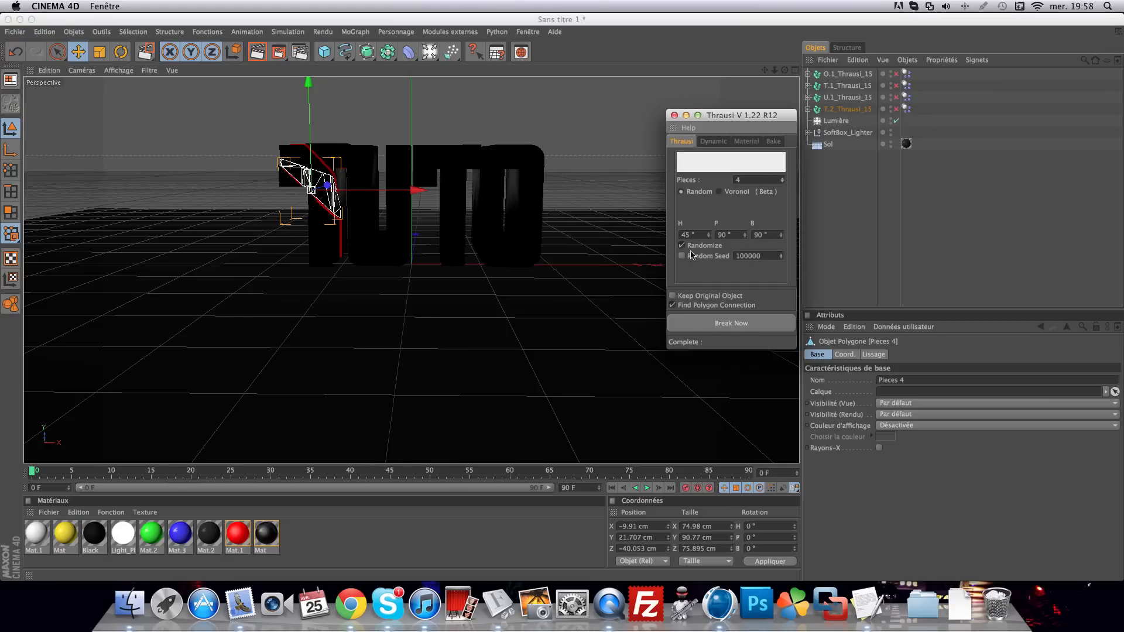
pyautogui.click(729, 323)
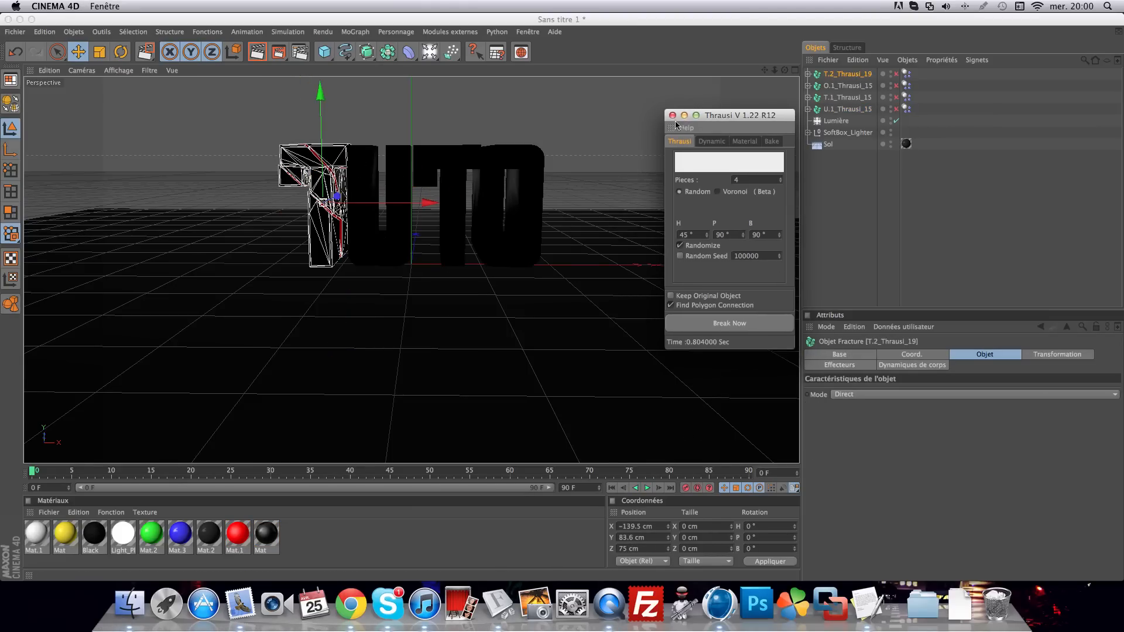
# Break the middle diagonal piece of the first T into 2 more random pieces with Thrausi
pyautogui.click(674, 115)
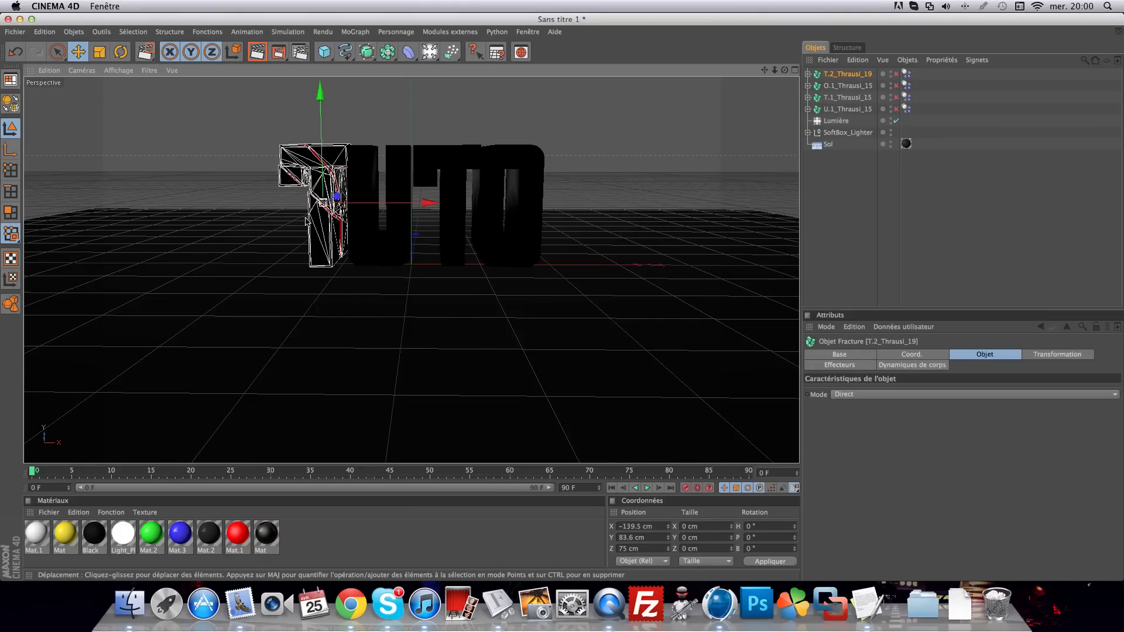
pyautogui.click(297, 180)
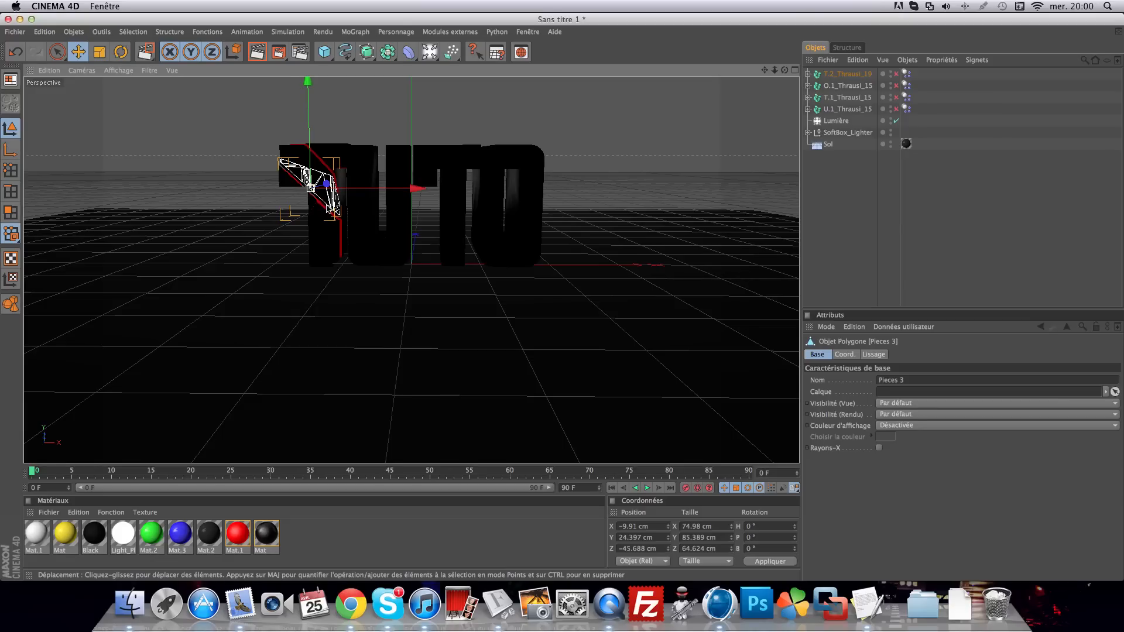
pyautogui.click(299, 185)
pyautogui.click(327, 210)
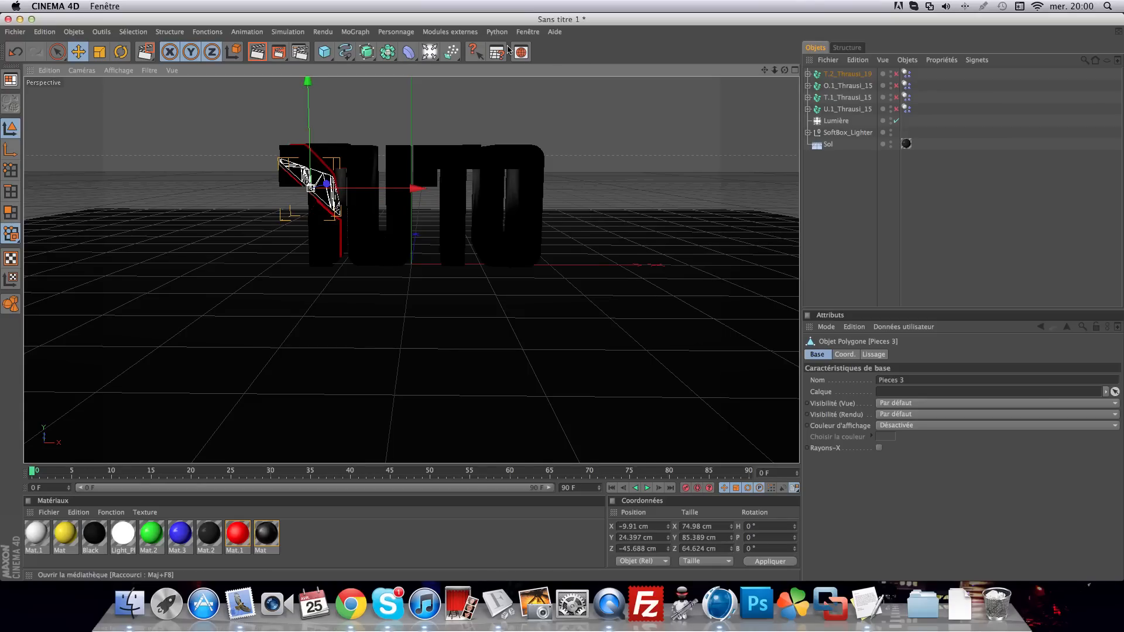
pyautogui.click(450, 31)
pyautogui.click(514, 79)
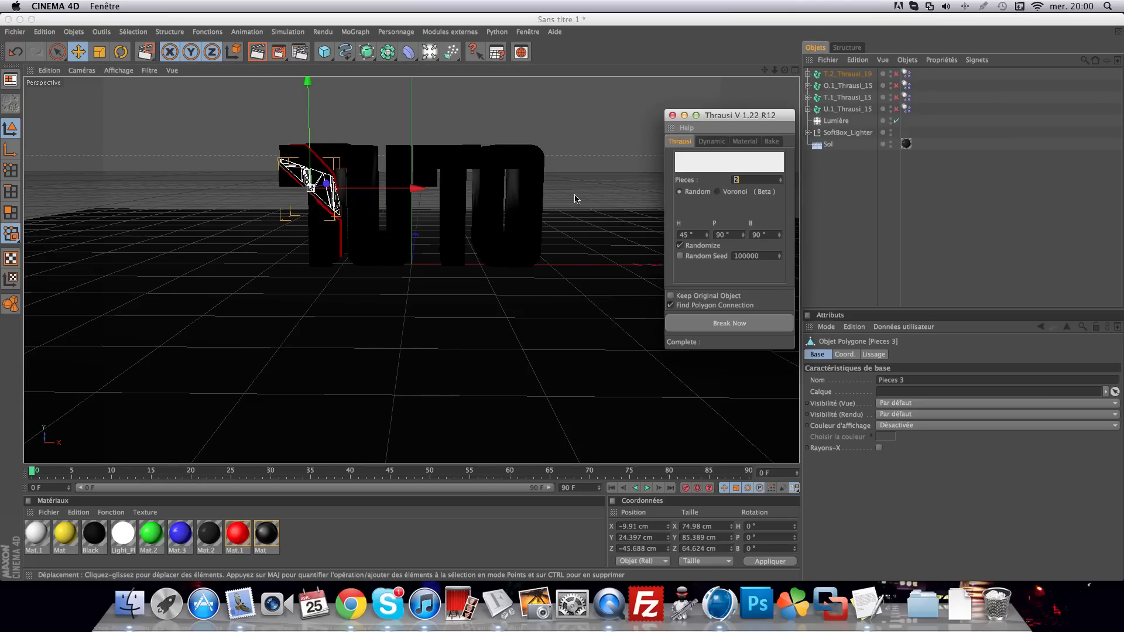
pyautogui.click(714, 324)
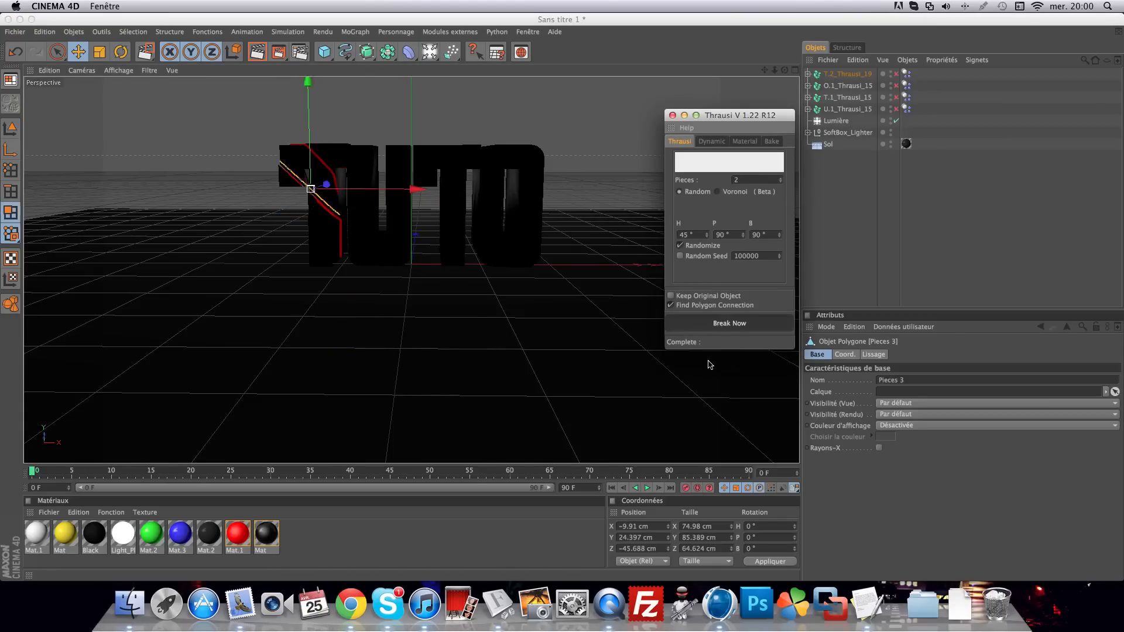
pyautogui.click(673, 116)
# Shift the first T's upper-left piece slightly to open a crack beneath it, deselect it, and render the region around the letter
pyautogui.click(325, 202)
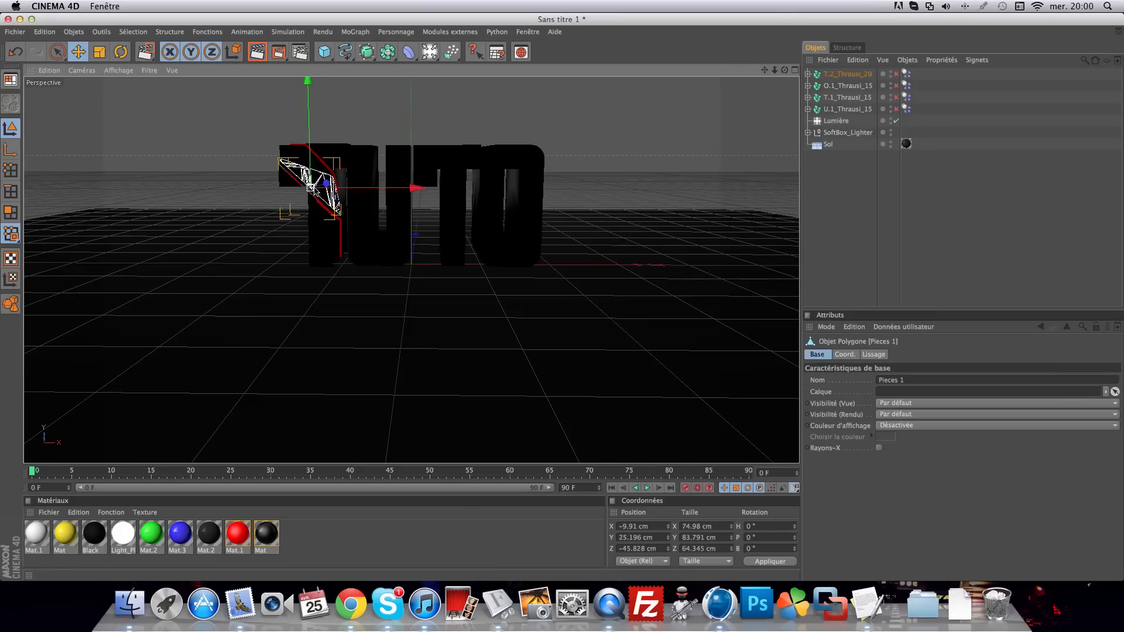
pyautogui.click(327, 206)
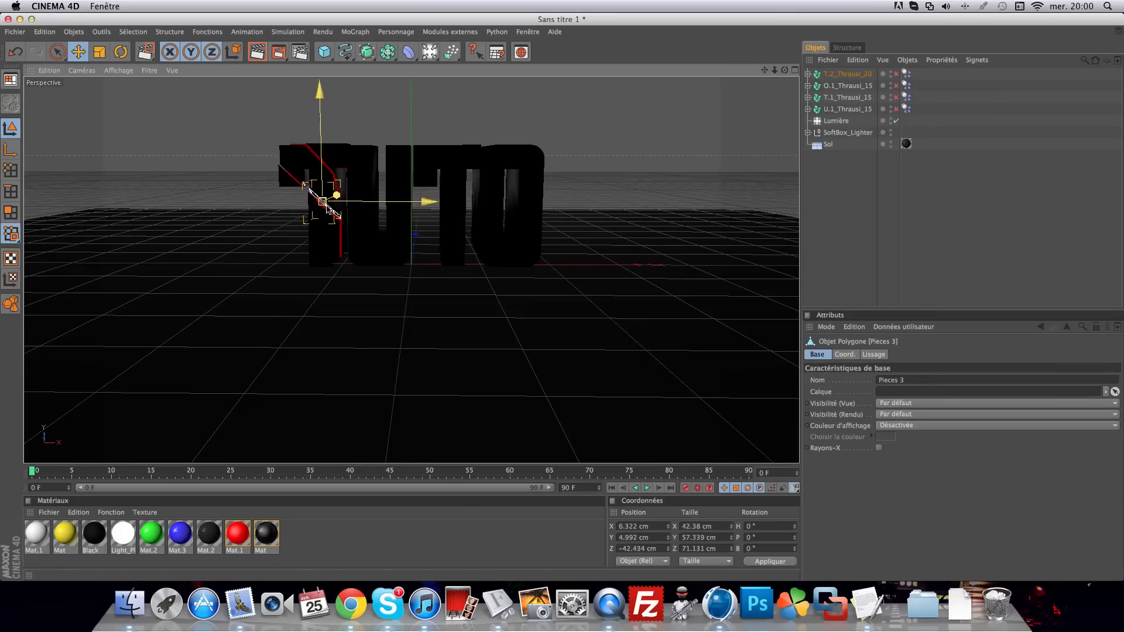
pyautogui.click(296, 174)
pyautogui.click(297, 159)
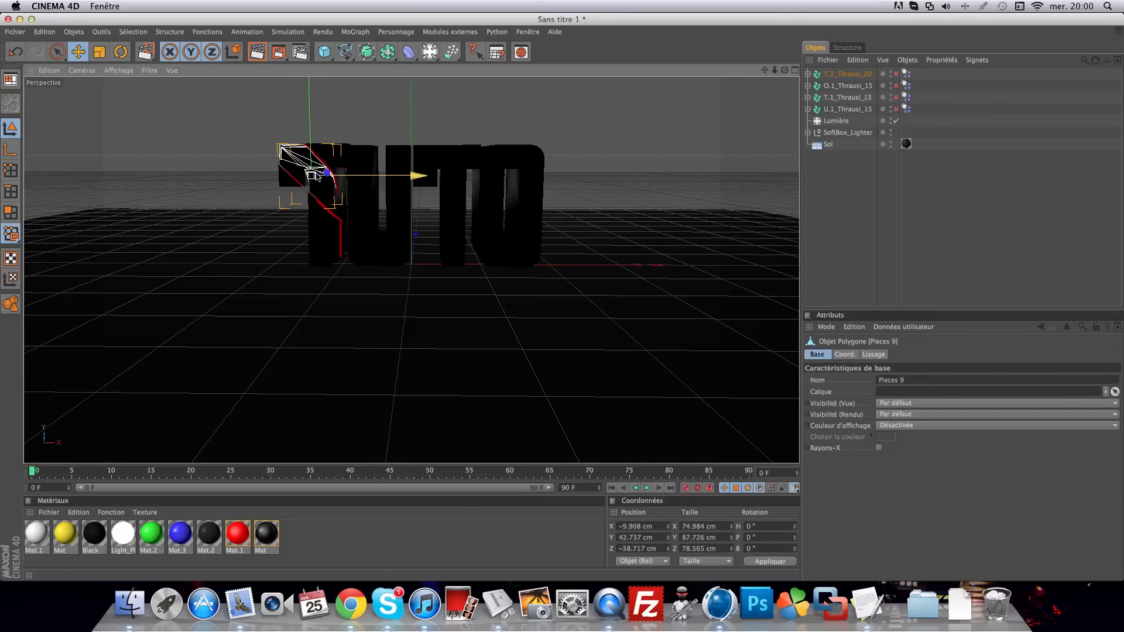
pyautogui.moveTo(310, 175); pyautogui.dragTo(311, 178)
pyautogui.click(837, 228)
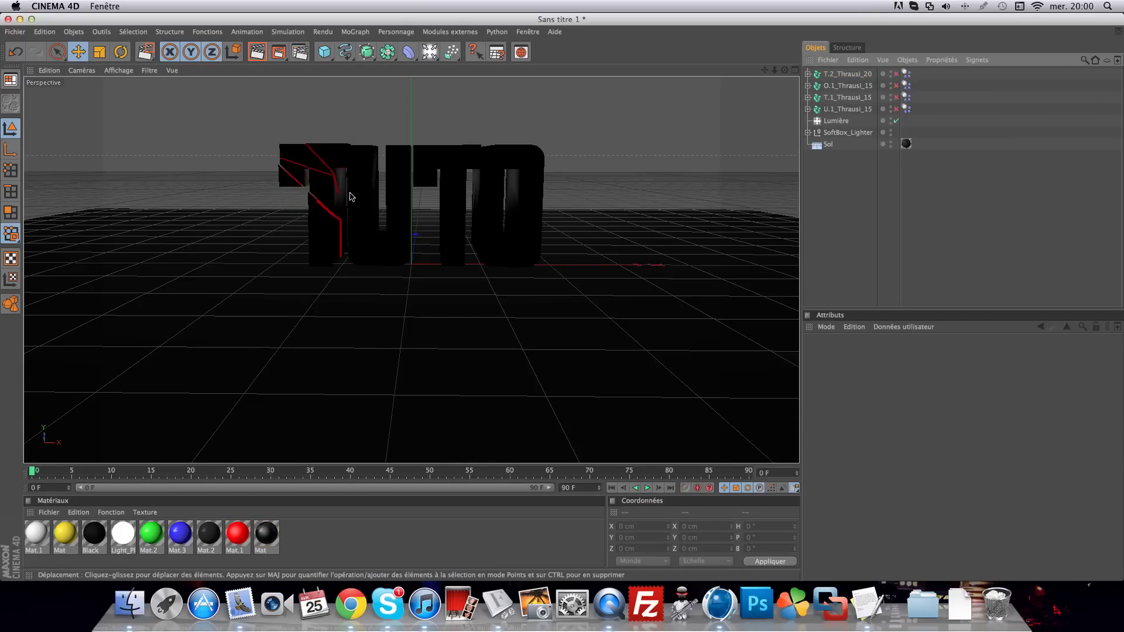
pyautogui.moveTo(235, 120); pyautogui.dragTo(430, 296)
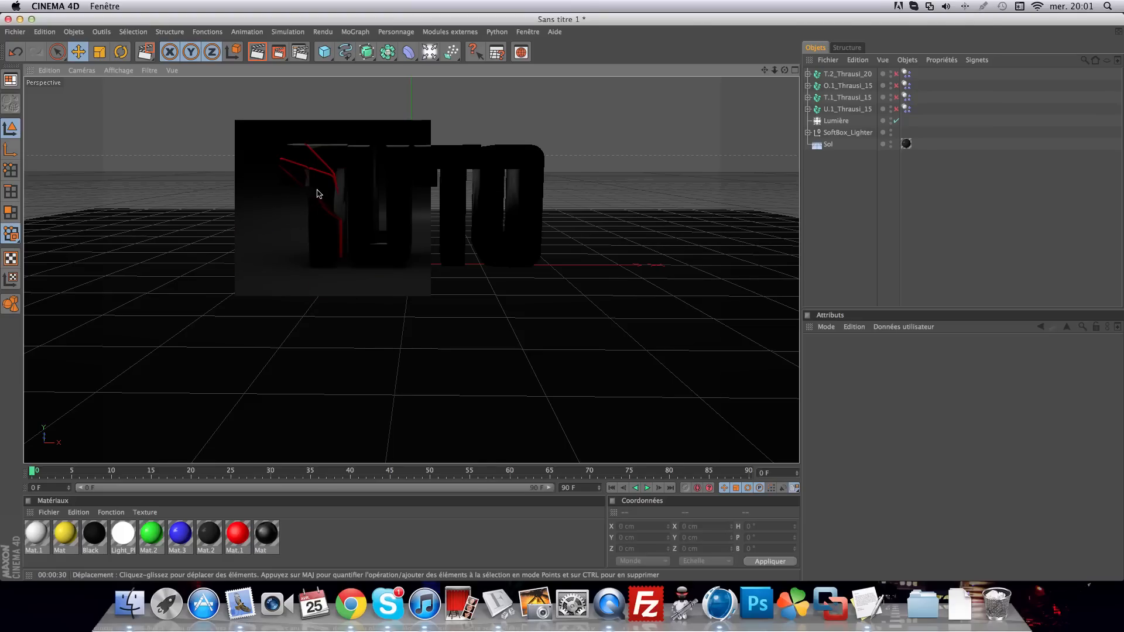
# Lower the first T's left-arm piece to about Y 22 cm and clear the selection
pyautogui.click(306, 220)
pyautogui.click(288, 191)
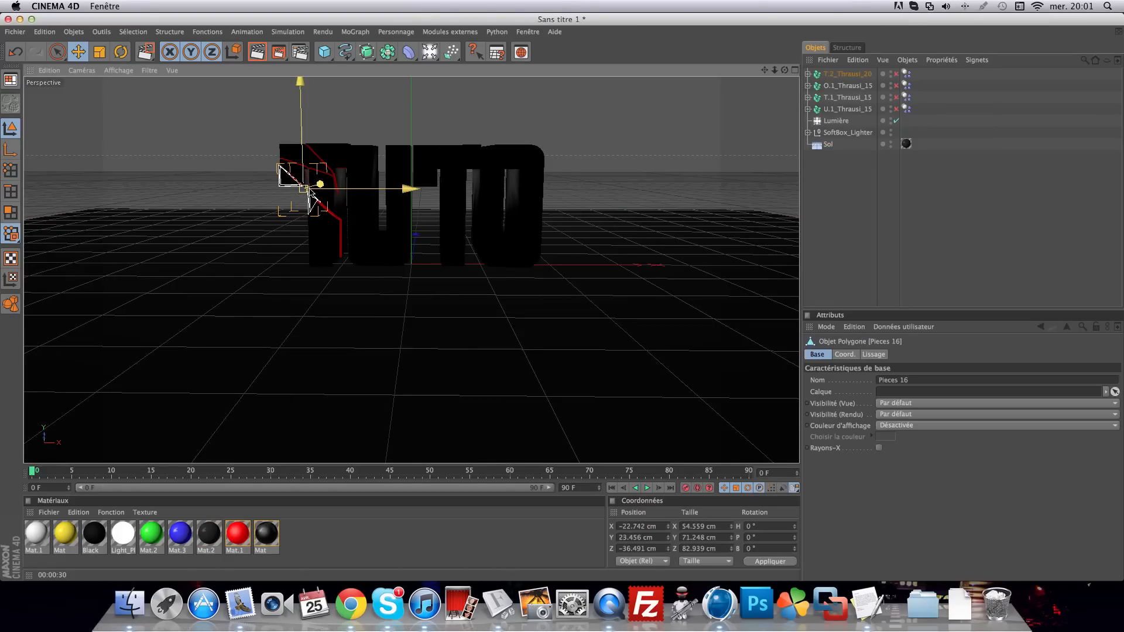
pyautogui.moveTo(303, 171); pyautogui.dragTo(302, 168)
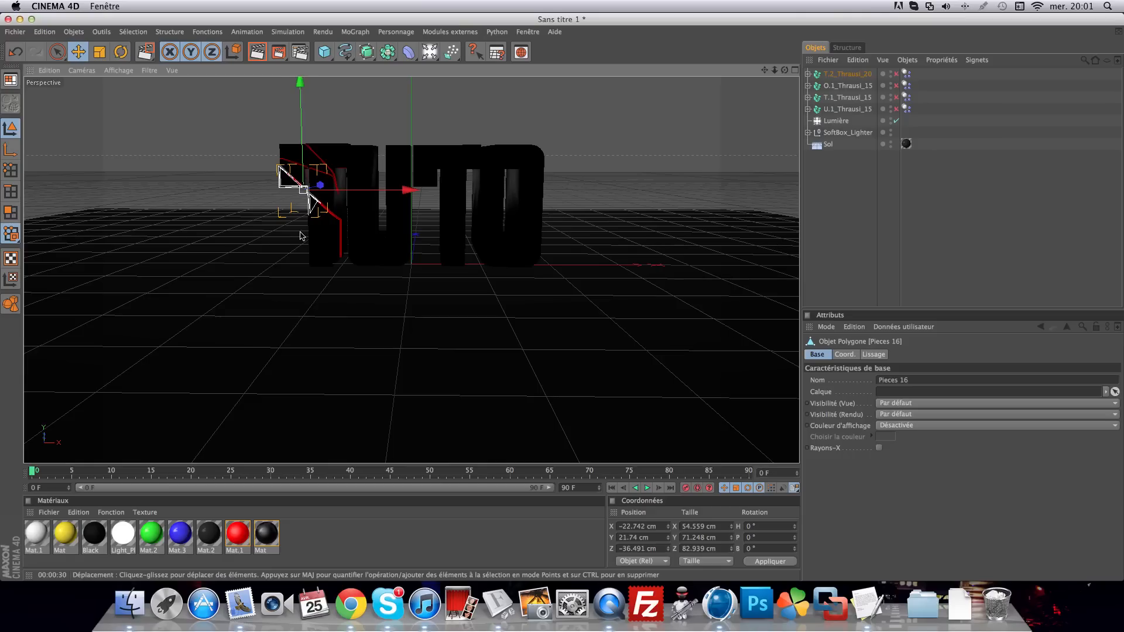
pyautogui.click(844, 232)
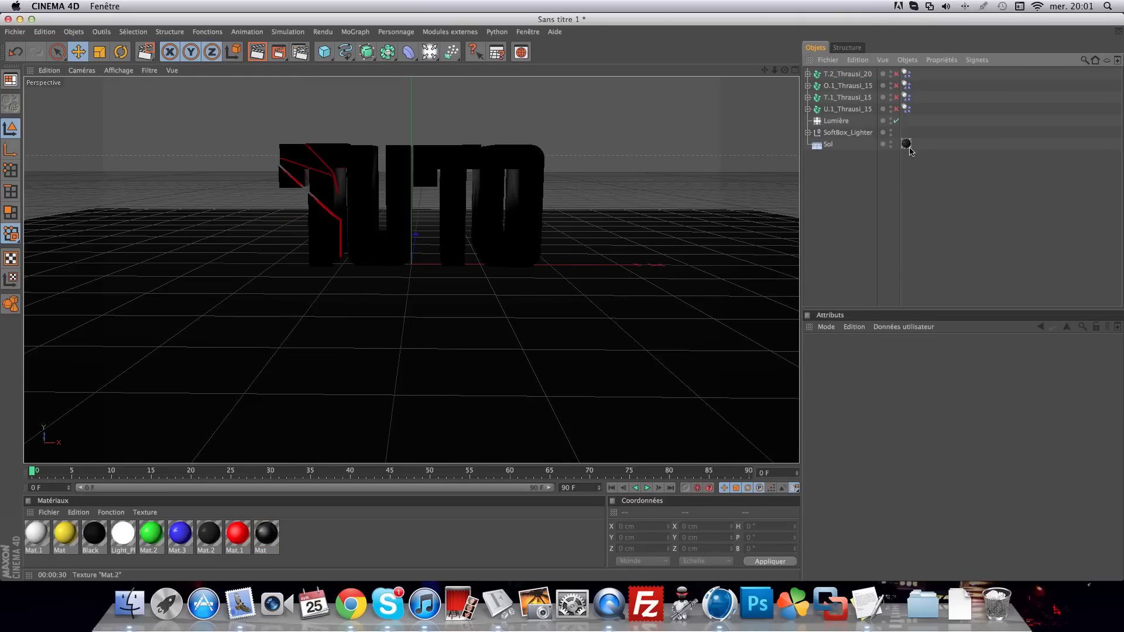
# Set the colour of the letters' black material Mat to dark grey, RGB 38, 38, 38
pyautogui.click(808, 74)
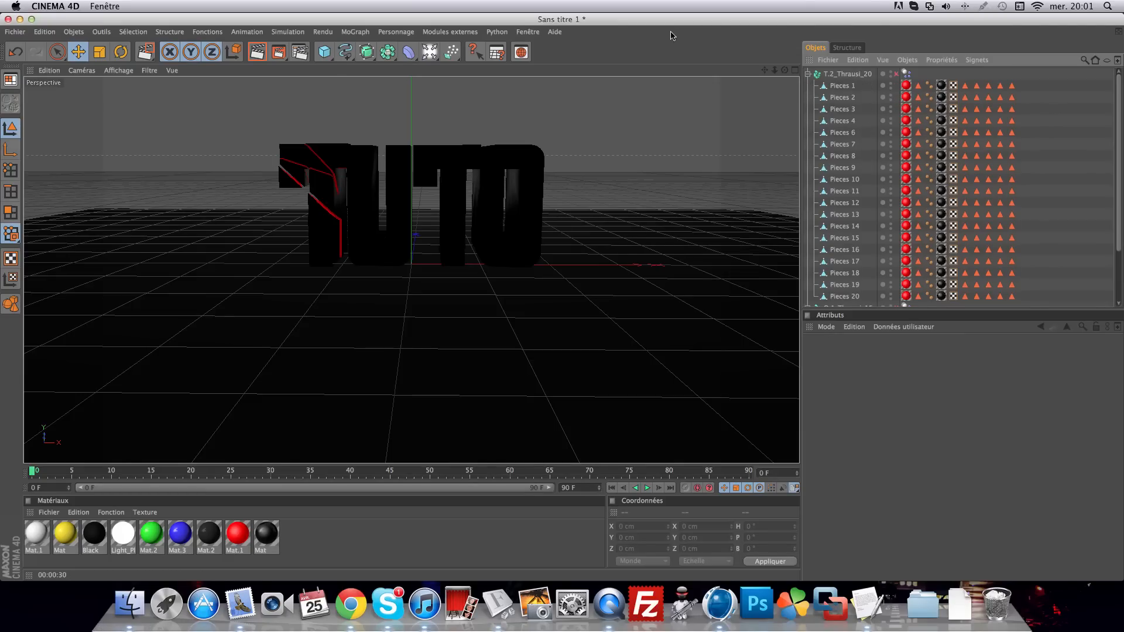
pyautogui.click(808, 74)
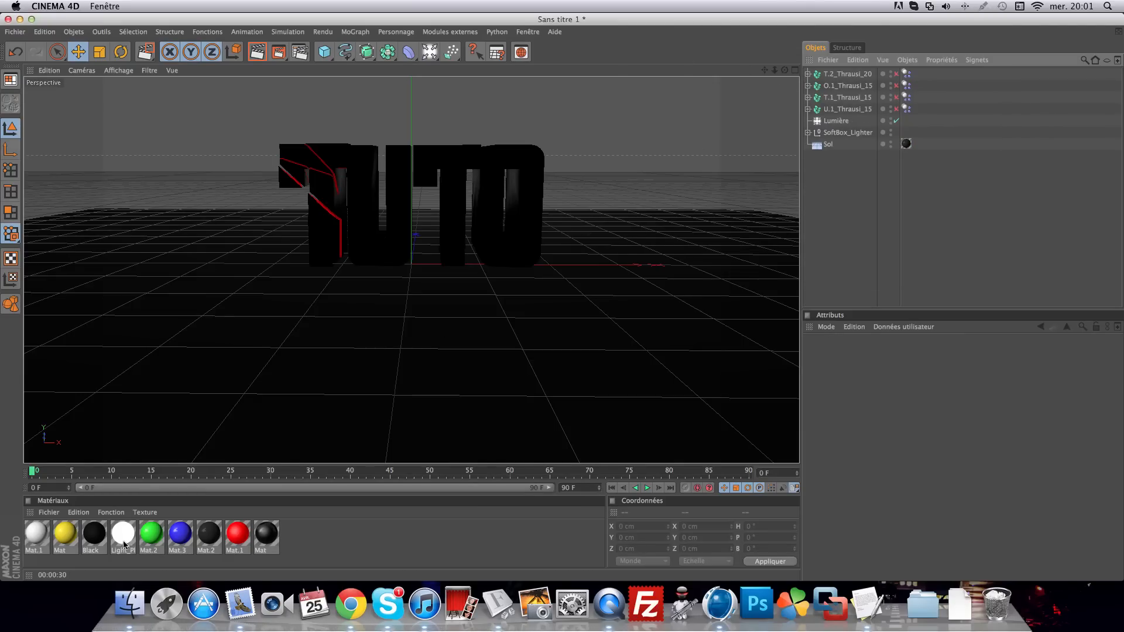
pyautogui.doubleClick(268, 530)
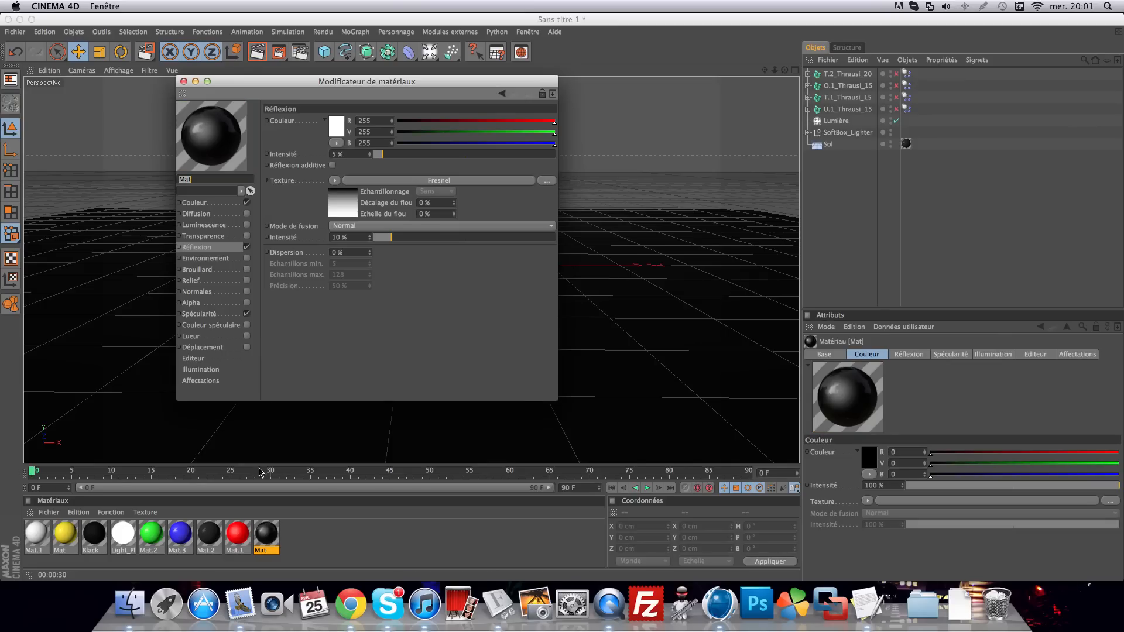
pyautogui.click(226, 203)
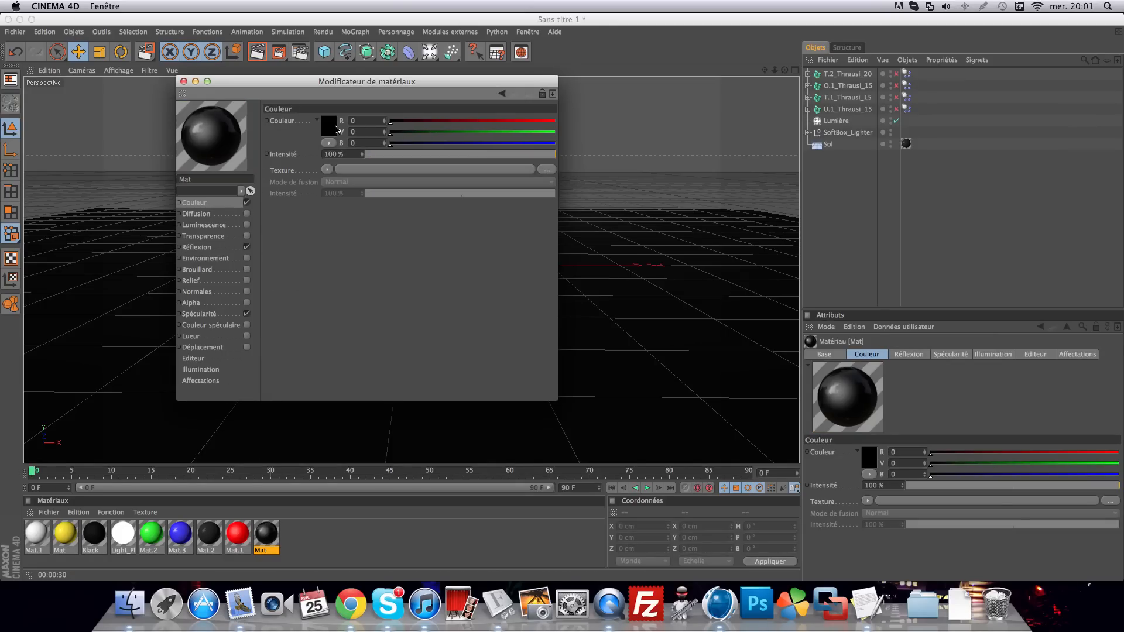
pyautogui.click(337, 129)
pyautogui.click(263, 147)
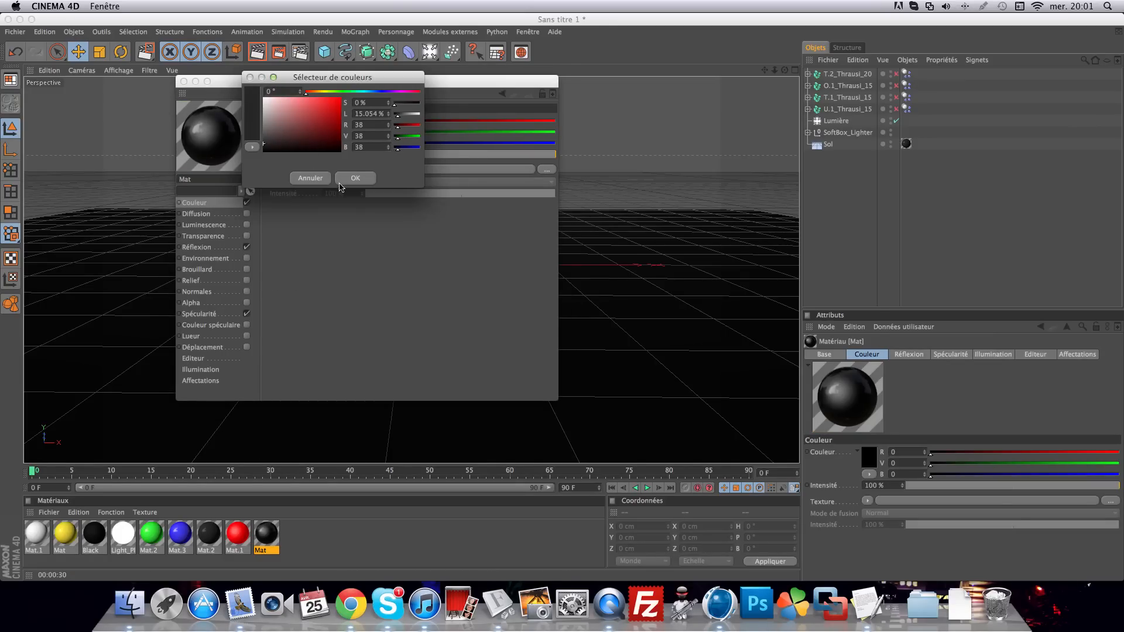
pyautogui.click(349, 178)
pyautogui.click(184, 81)
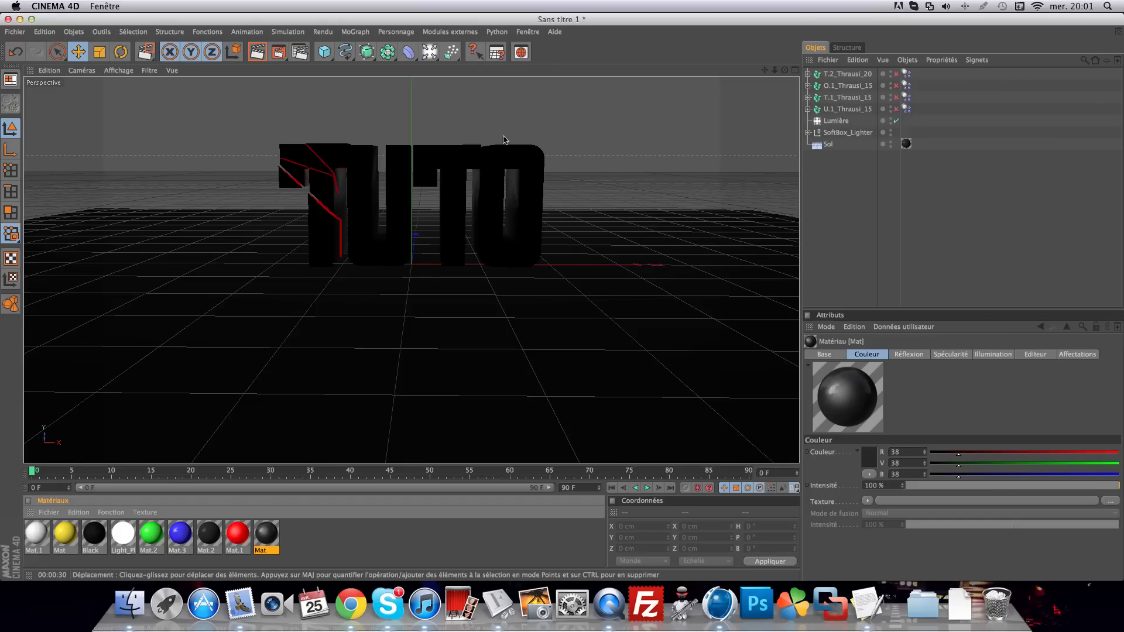
# Examine the Outside texture tag properties on the first two fractured pieces of the first T
pyautogui.click(808, 75)
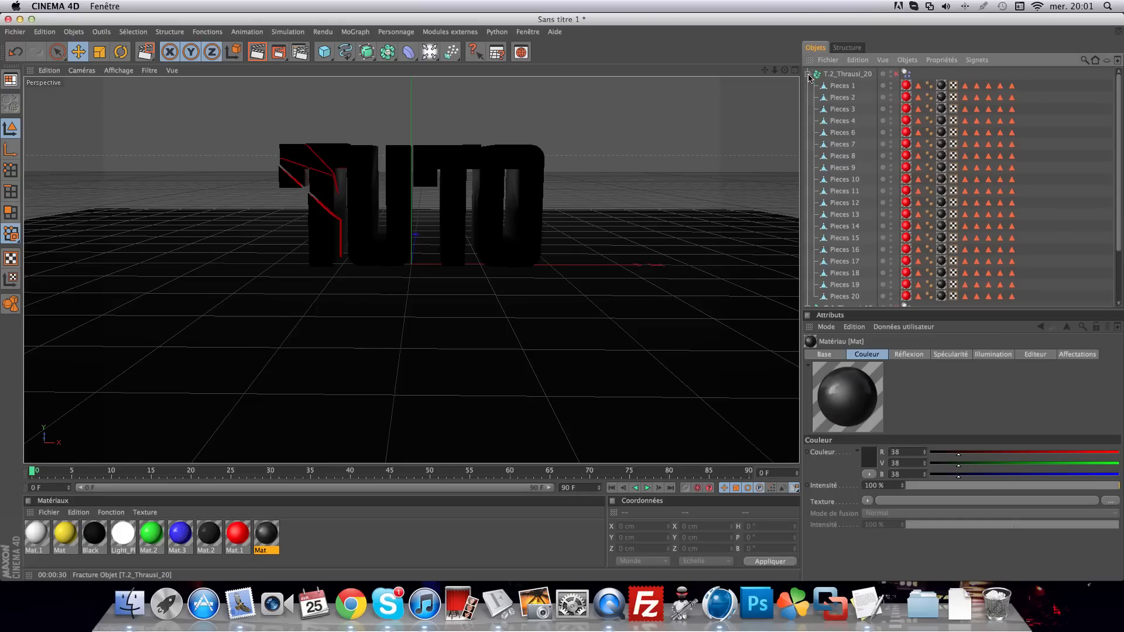
pyautogui.click(941, 86)
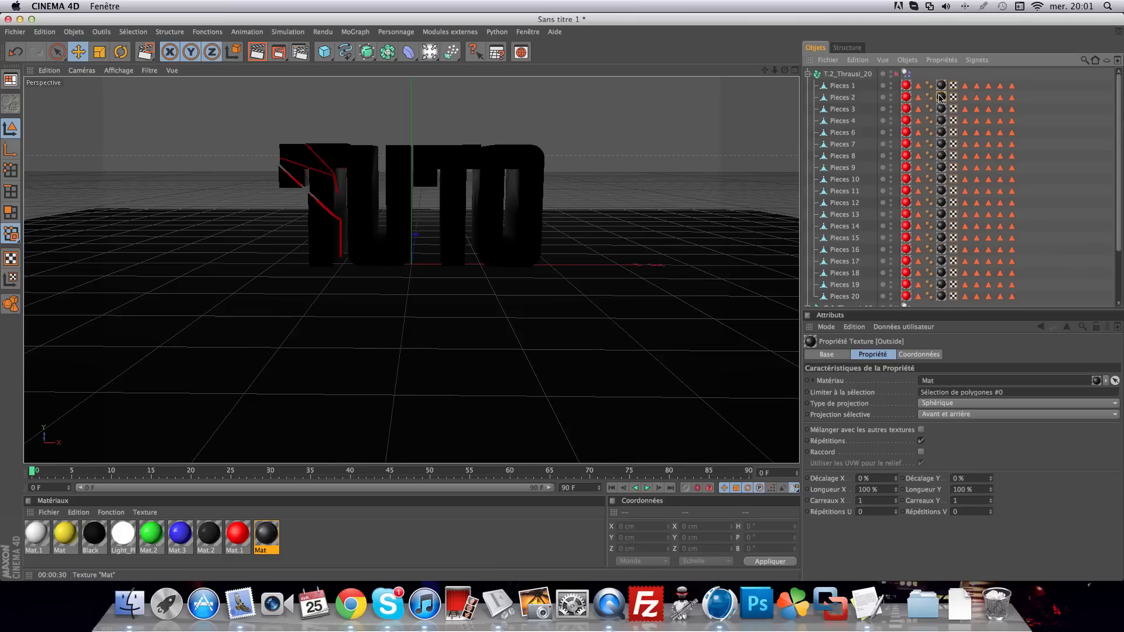
pyautogui.click(941, 97)
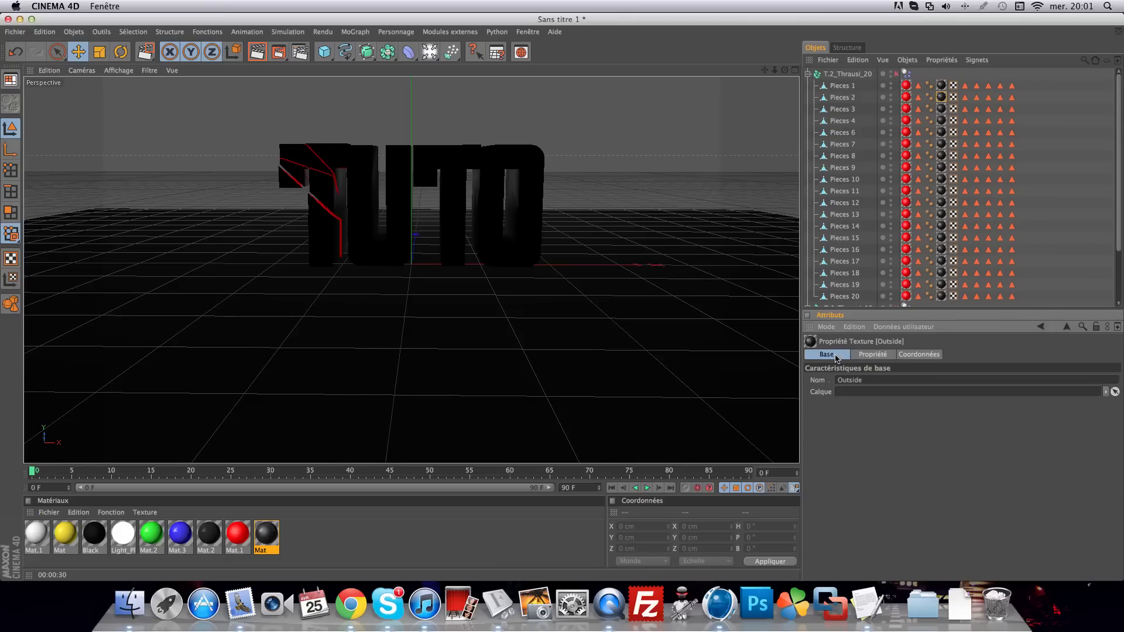
pyautogui.click(912, 355)
pyautogui.click(848, 355)
pyautogui.click(941, 85)
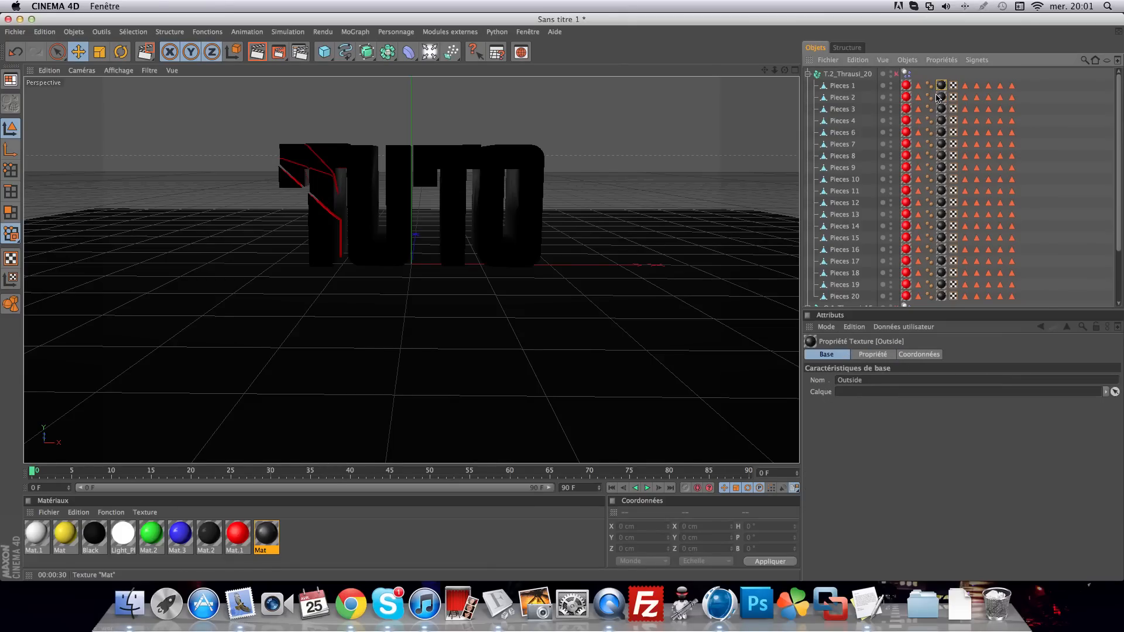
pyautogui.click(808, 75)
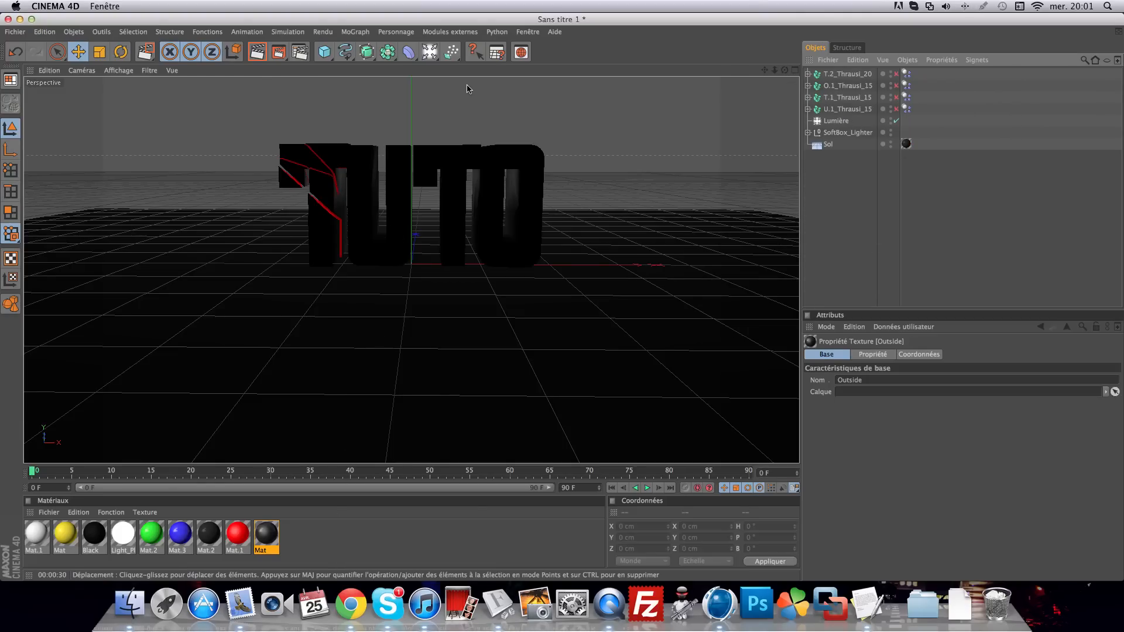
# Lower the SoftBox_Lighter to about Y -243 cm in the side view and return to the full perspective view
pyautogui.click(795, 70)
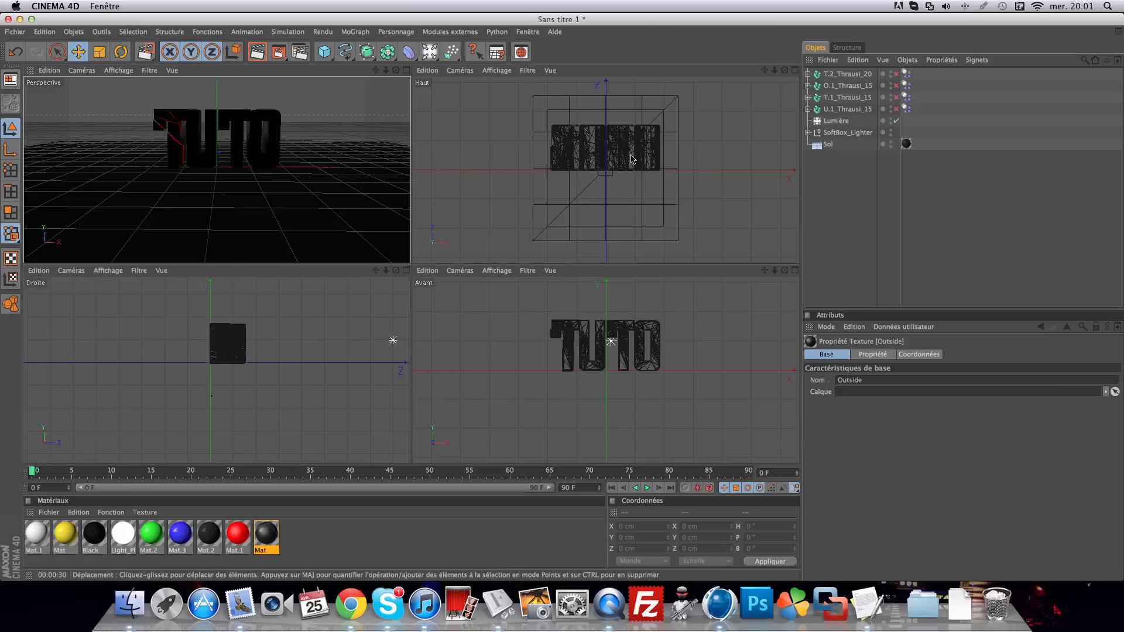
pyautogui.click(847, 132)
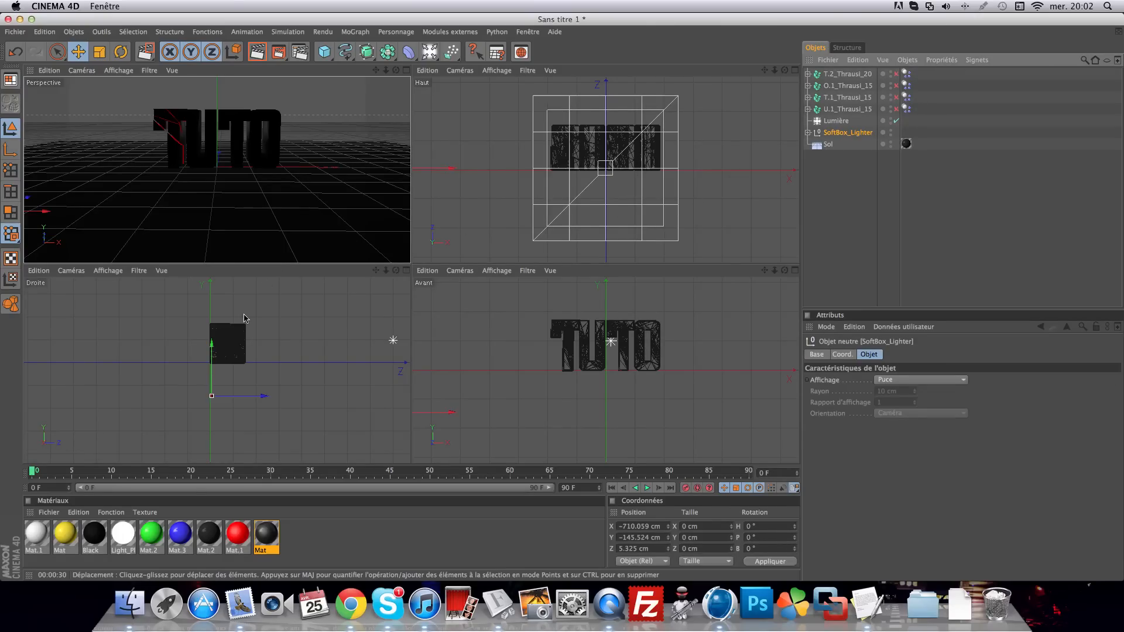
pyautogui.moveTo(210, 378); pyautogui.dragTo(208, 399)
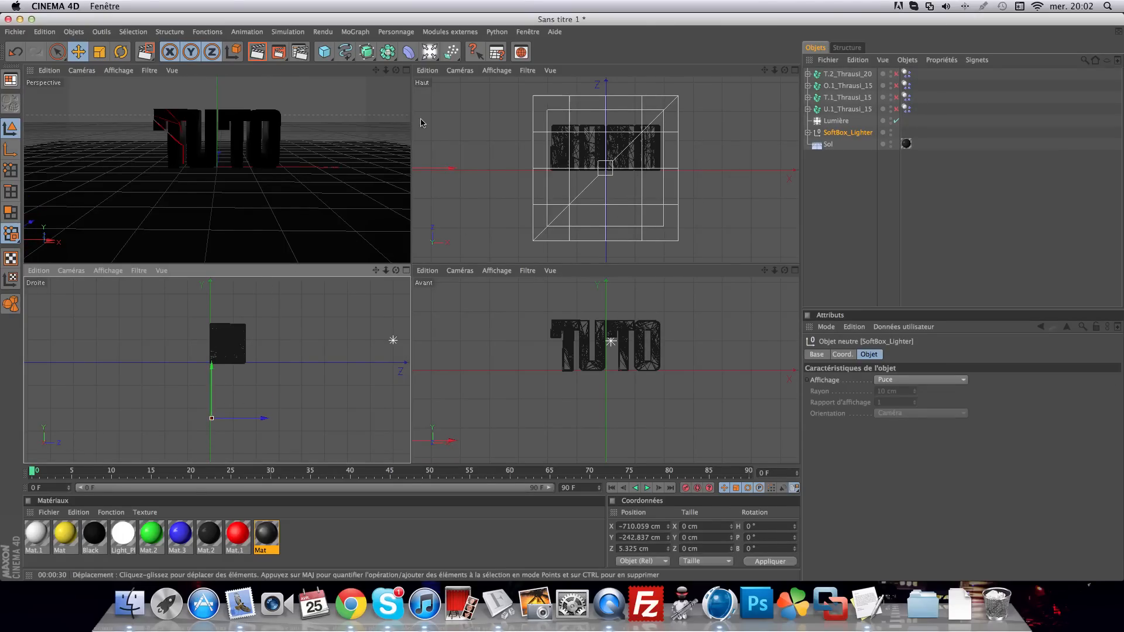
pyautogui.click(406, 70)
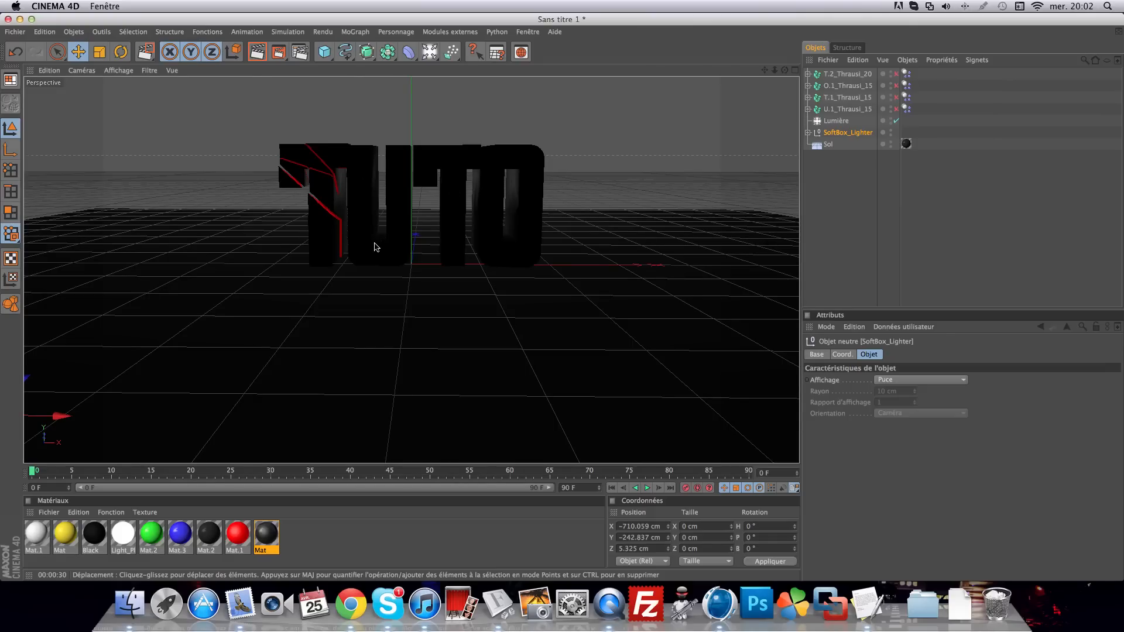
# Raise the U's upper piece to about Y 53 cm to open a crack below it
pyautogui.click(369, 262)
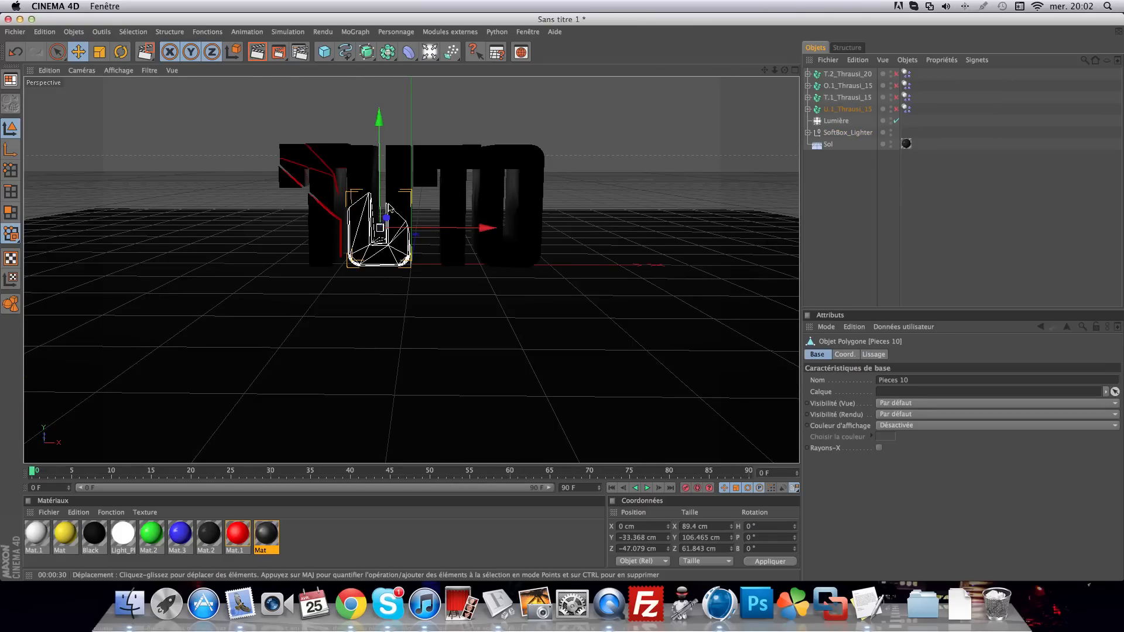
pyautogui.click(383, 157)
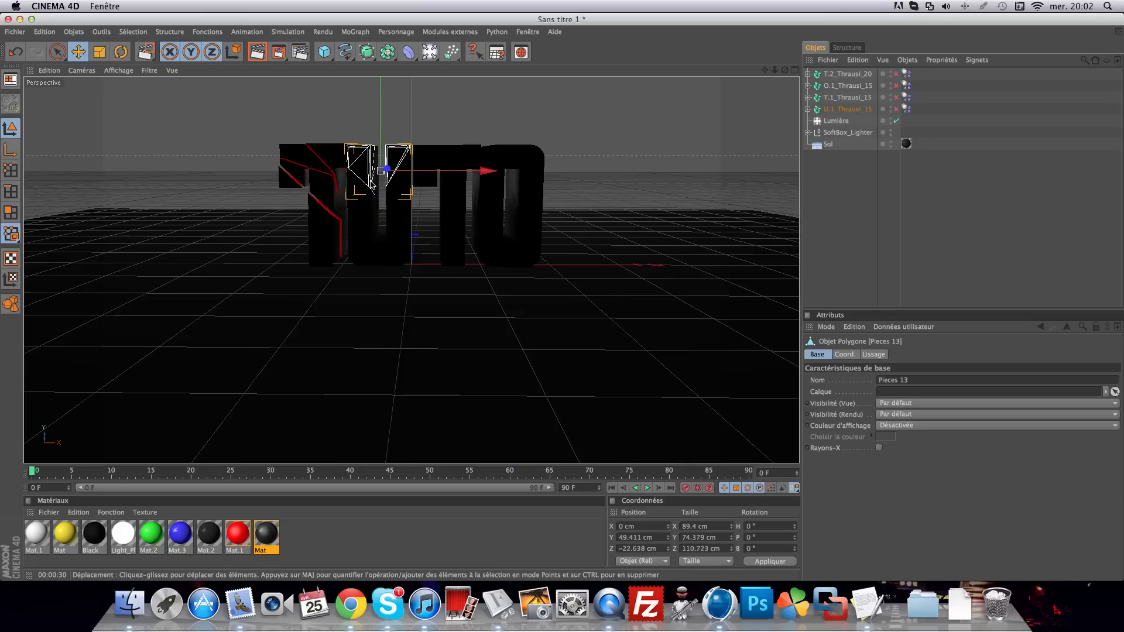
pyautogui.moveTo(384, 154); pyautogui.dragTo(383, 150)
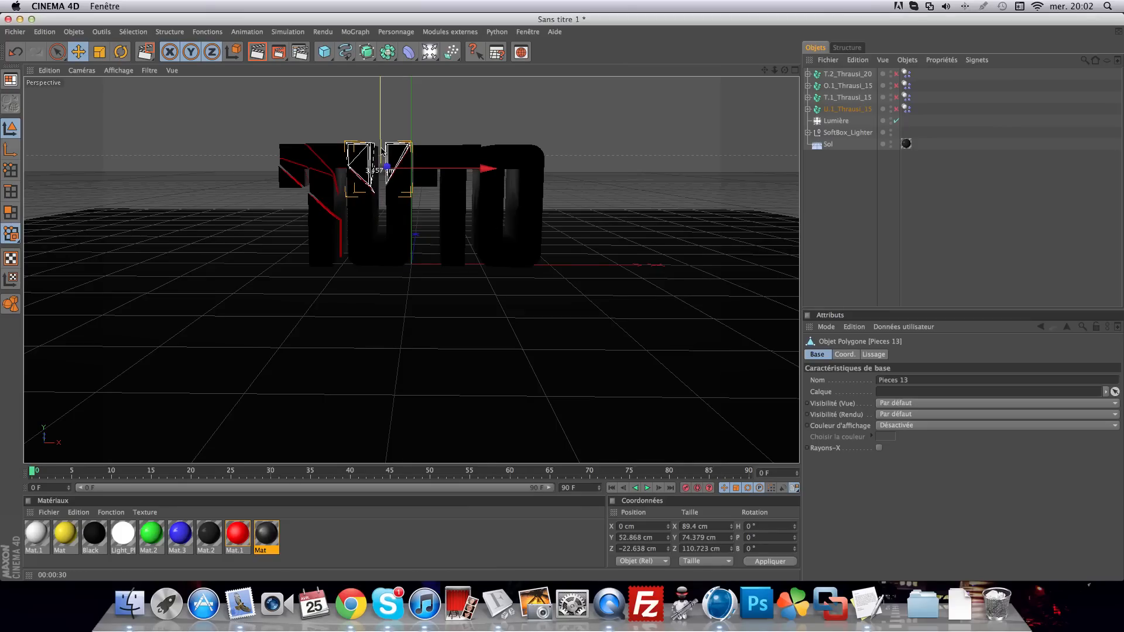
# Break the U's lower piece into 4 random pieces with Thrausi
pyautogui.click(399, 212)
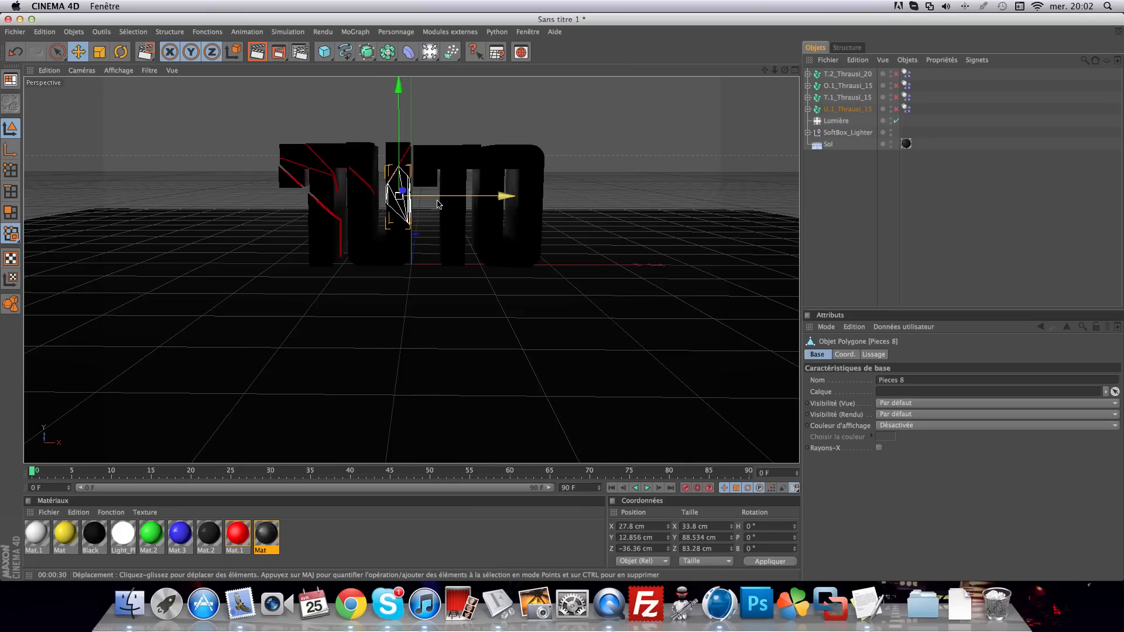
pyautogui.click(375, 240)
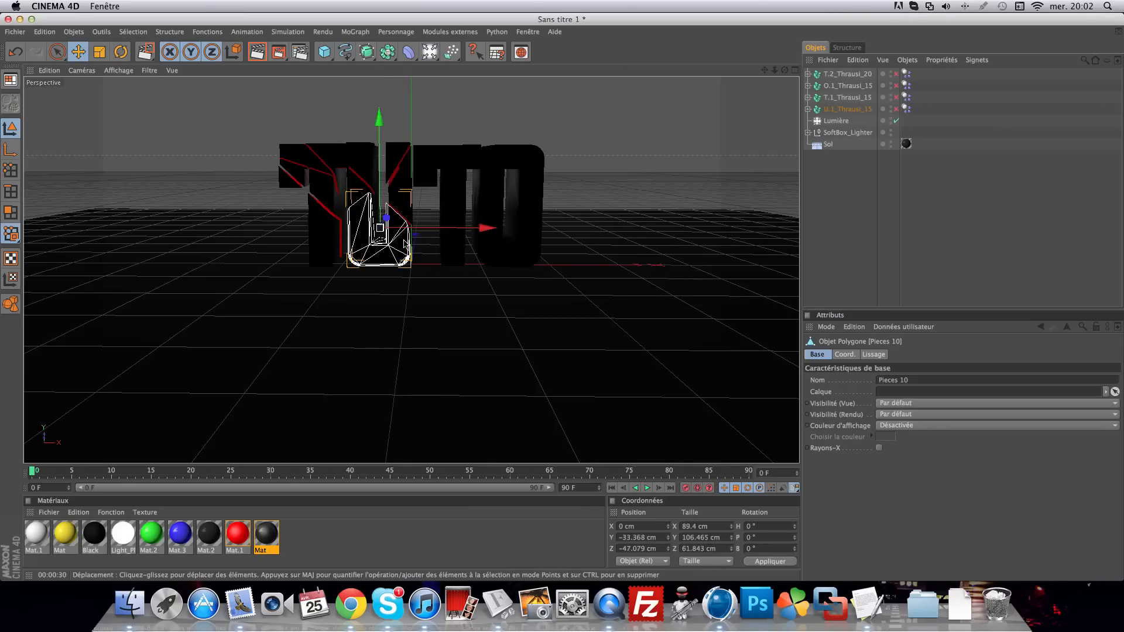
pyautogui.click(450, 33)
pyautogui.moveTo(462, 75)
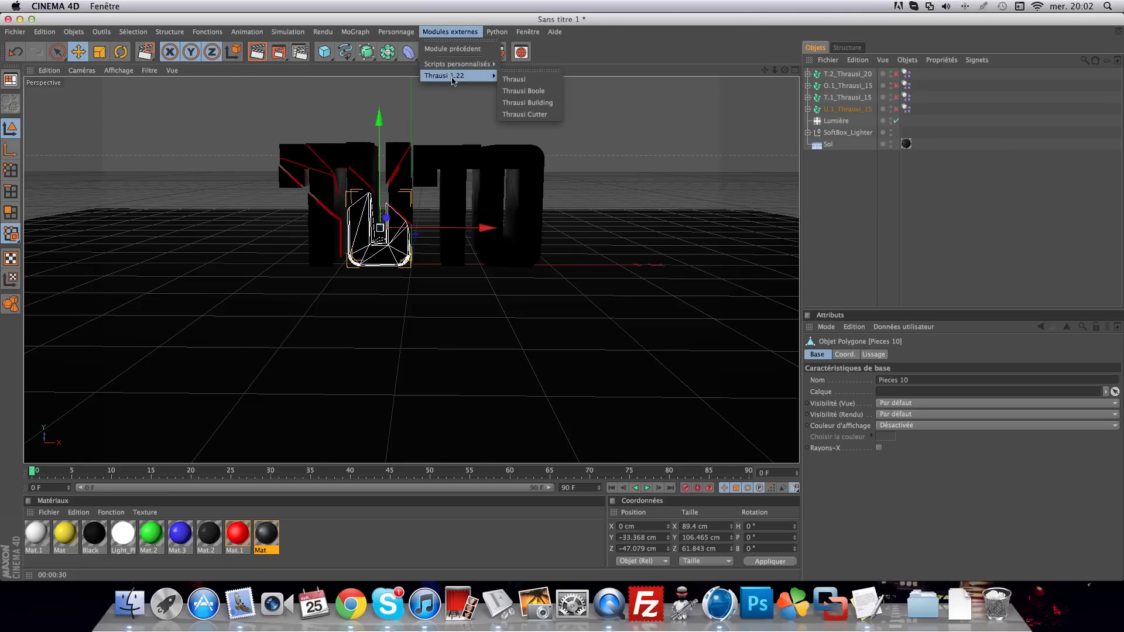
pyautogui.click(515, 77)
pyautogui.click(781, 178)
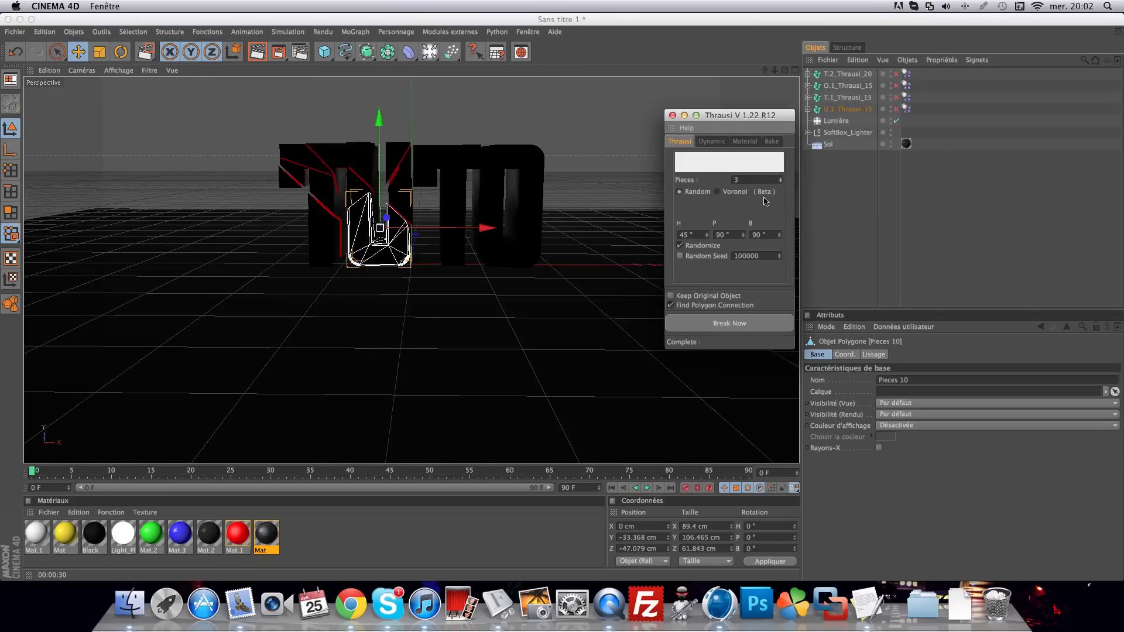
pyautogui.click(719, 325)
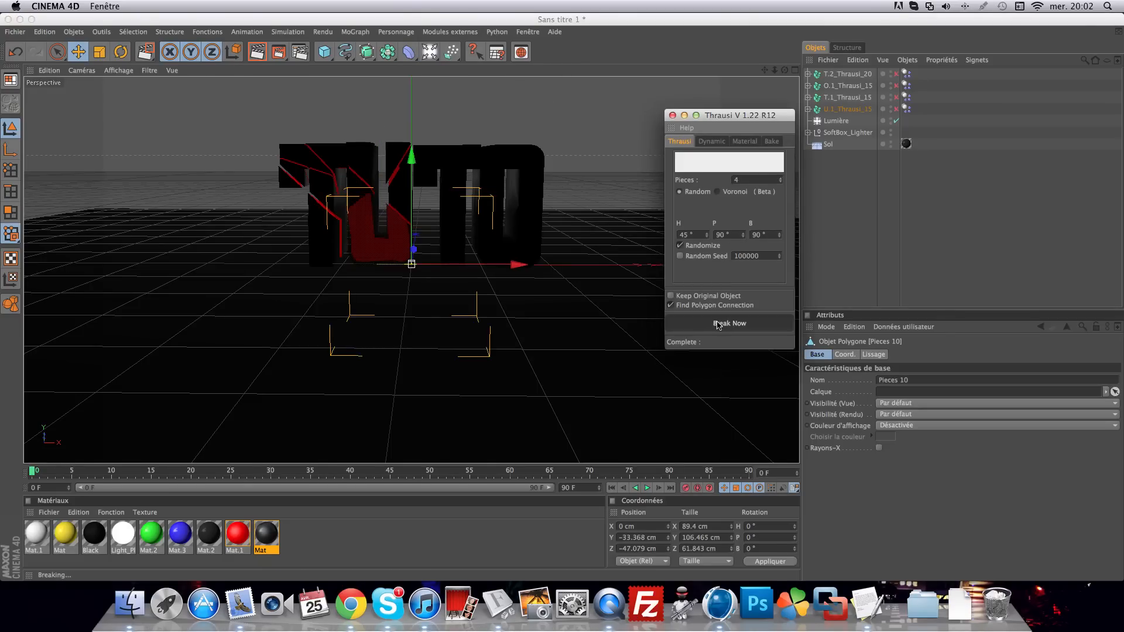
pyautogui.click(672, 115)
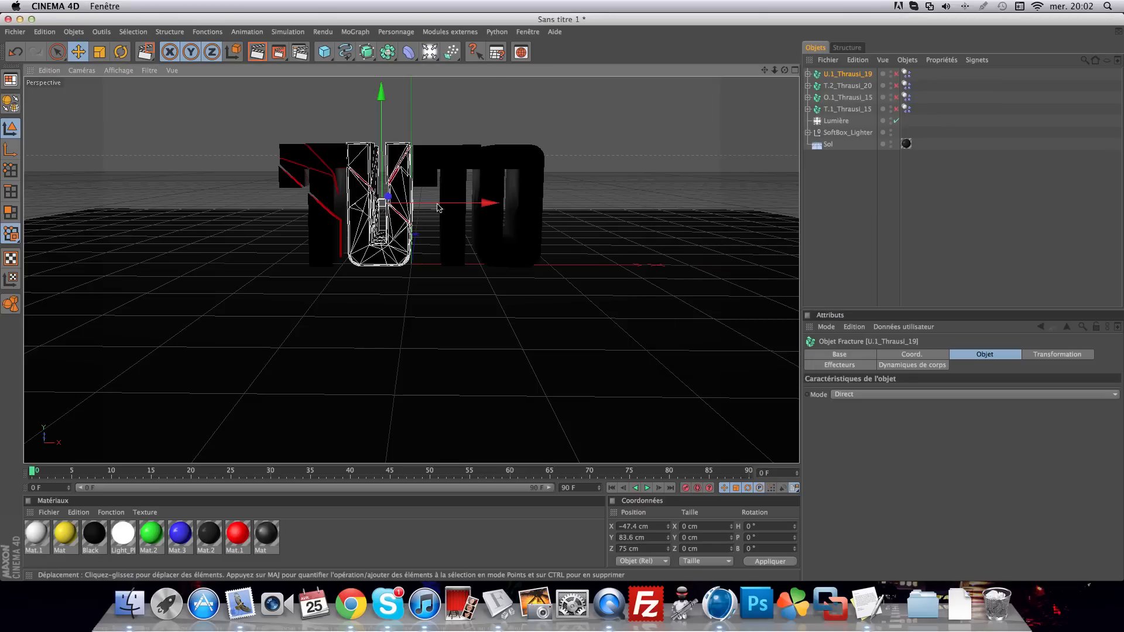
# Shift the U's lower left piece to about X -17 cm and its lower right corner piece to about Y -66 cm
pyautogui.moveTo(365, 255); pyautogui.dragTo(368, 258)
pyautogui.press('super+z')
pyautogui.click(373, 255)
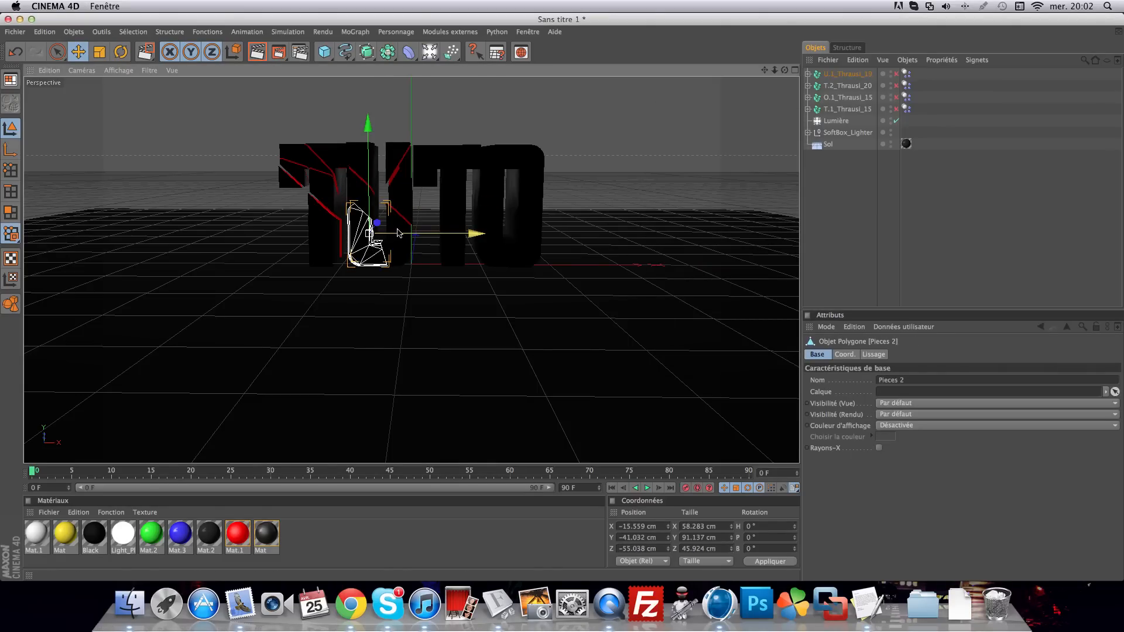
pyautogui.moveTo(397, 233); pyautogui.dragTo(386, 234)
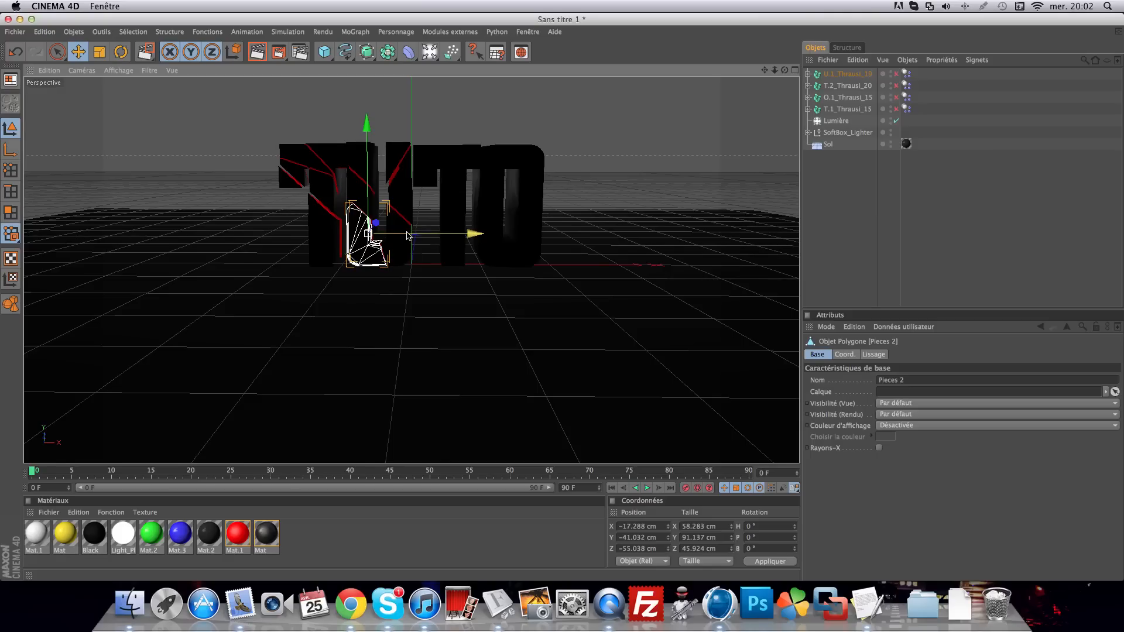
pyautogui.click(407, 250)
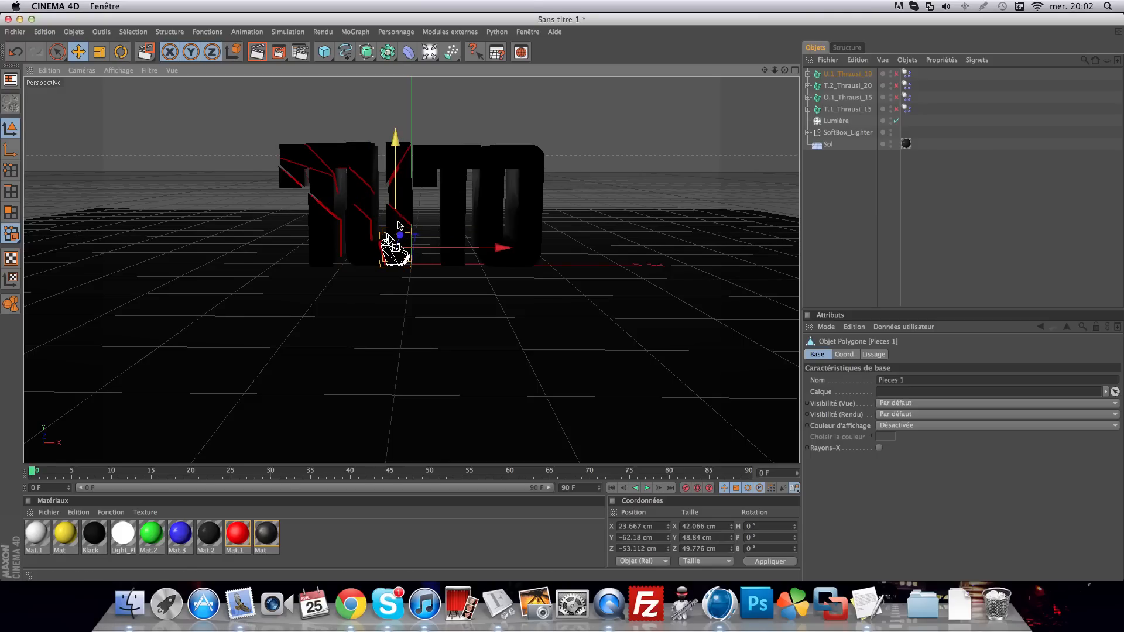
pyautogui.moveTo(398, 225); pyautogui.dragTo(408, 230)
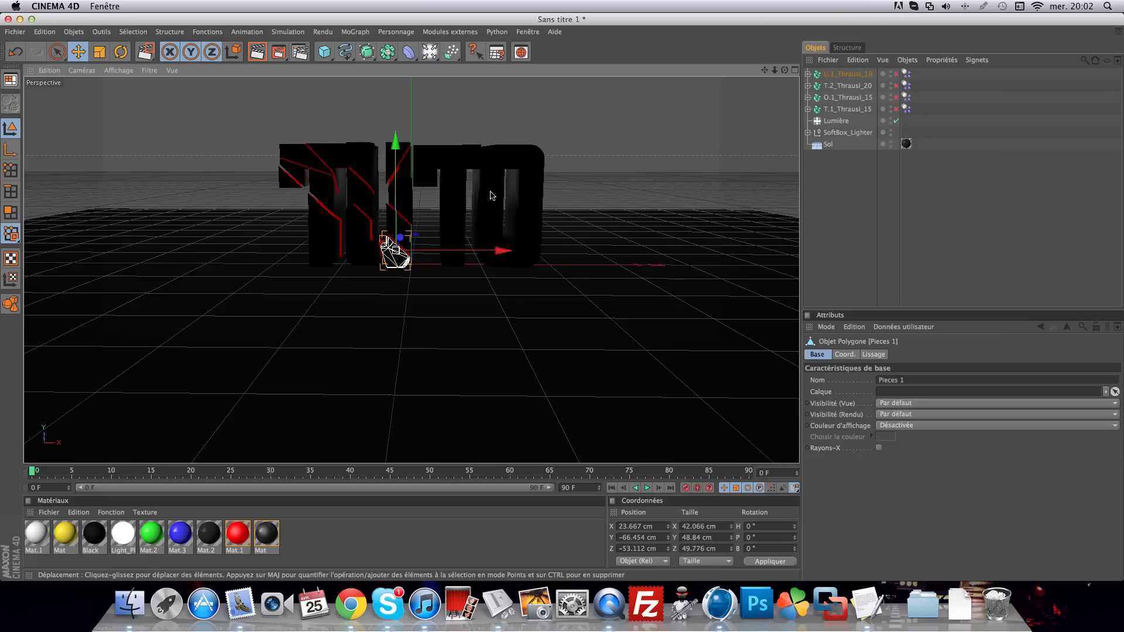
pyautogui.click(693, 278)
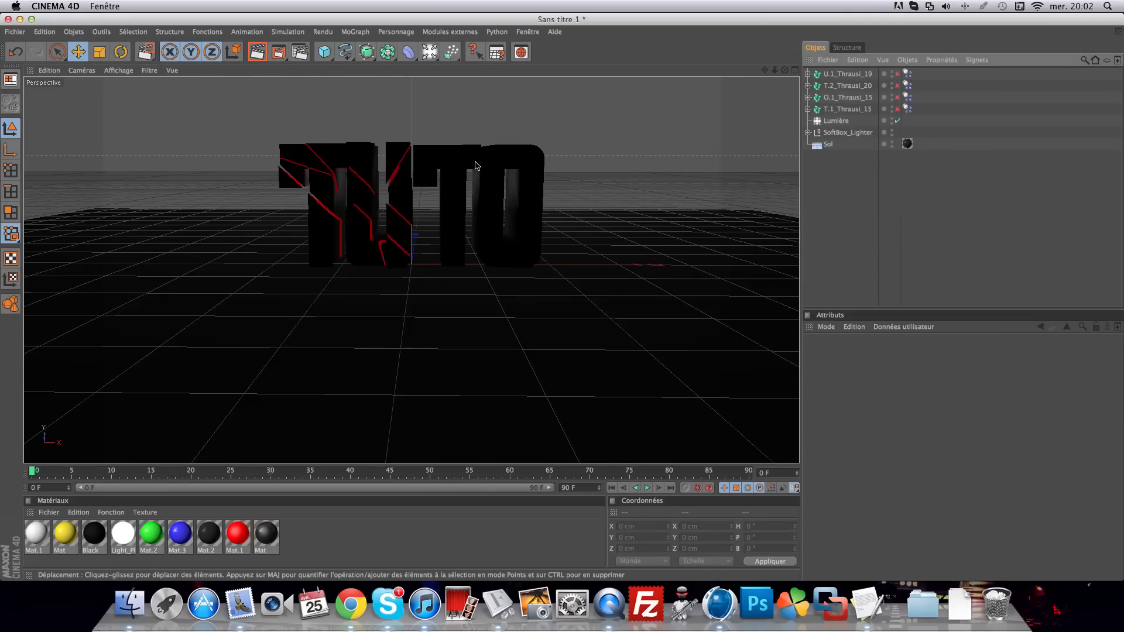
# Lower the small piece under the second T's left arm to about Y 20 cm to open a crack
pyautogui.click(427, 178)
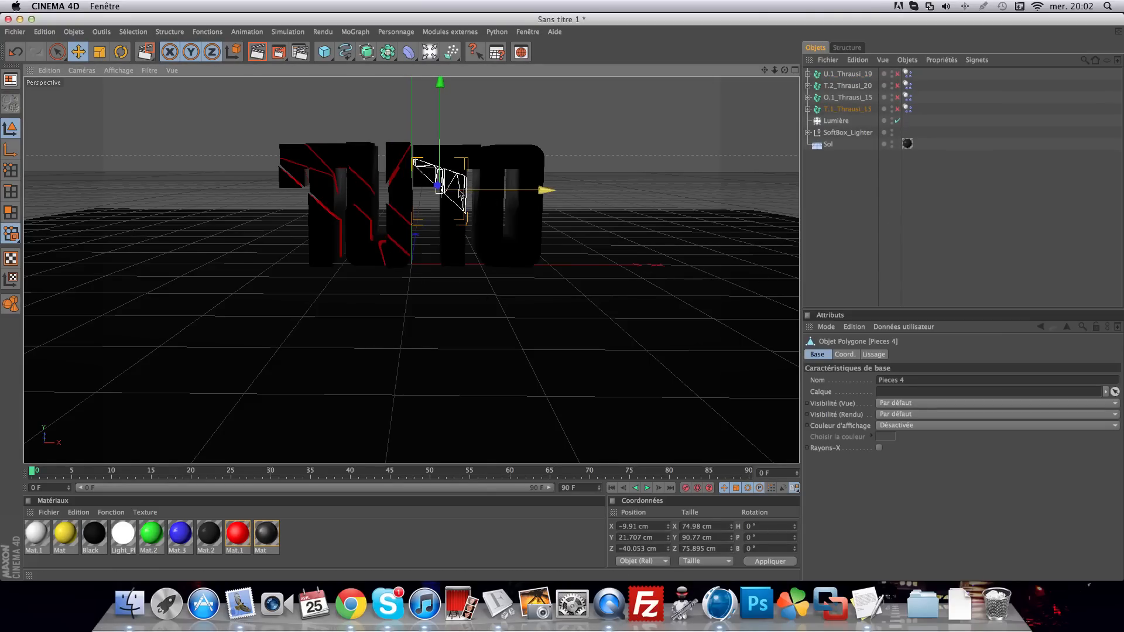
pyautogui.click(434, 190)
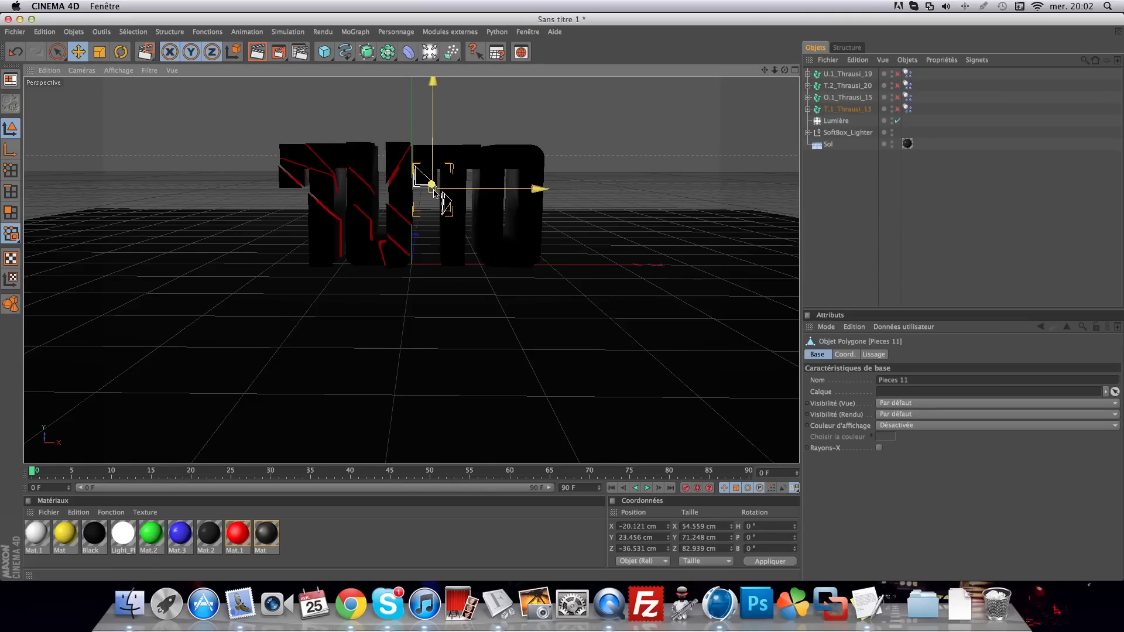
pyautogui.moveTo(434, 191); pyautogui.dragTo(439, 203)
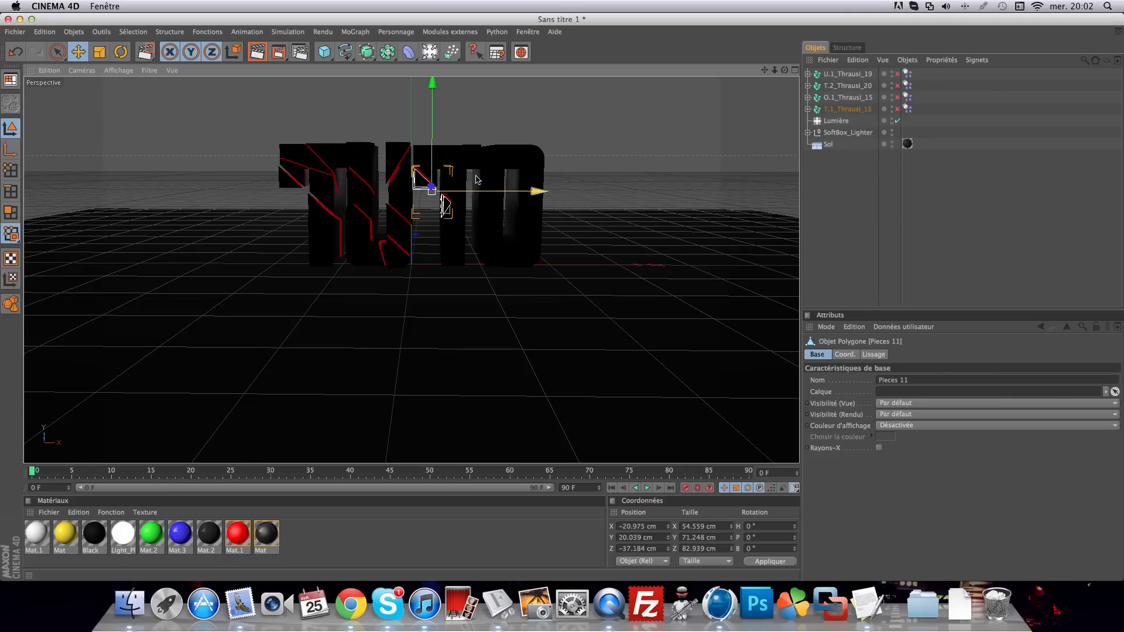
# Move the second T's upper piece to about X 8 cm and lower its stem piece to about Y -43 cm
pyautogui.click(468, 157)
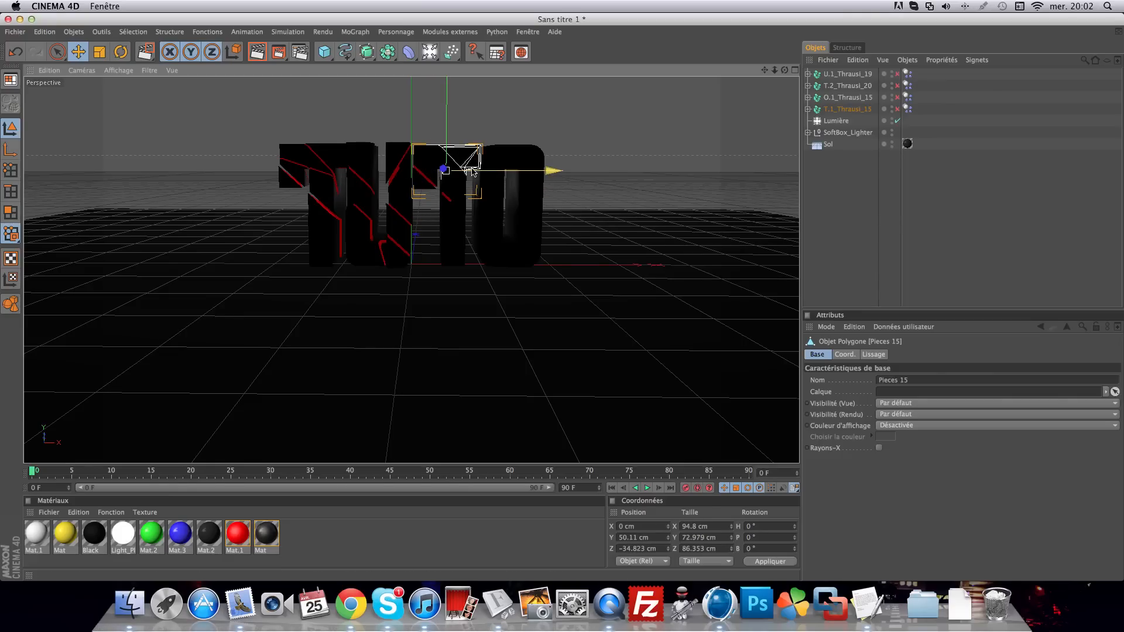
pyautogui.moveTo(475, 172); pyautogui.dragTo(478, 172)
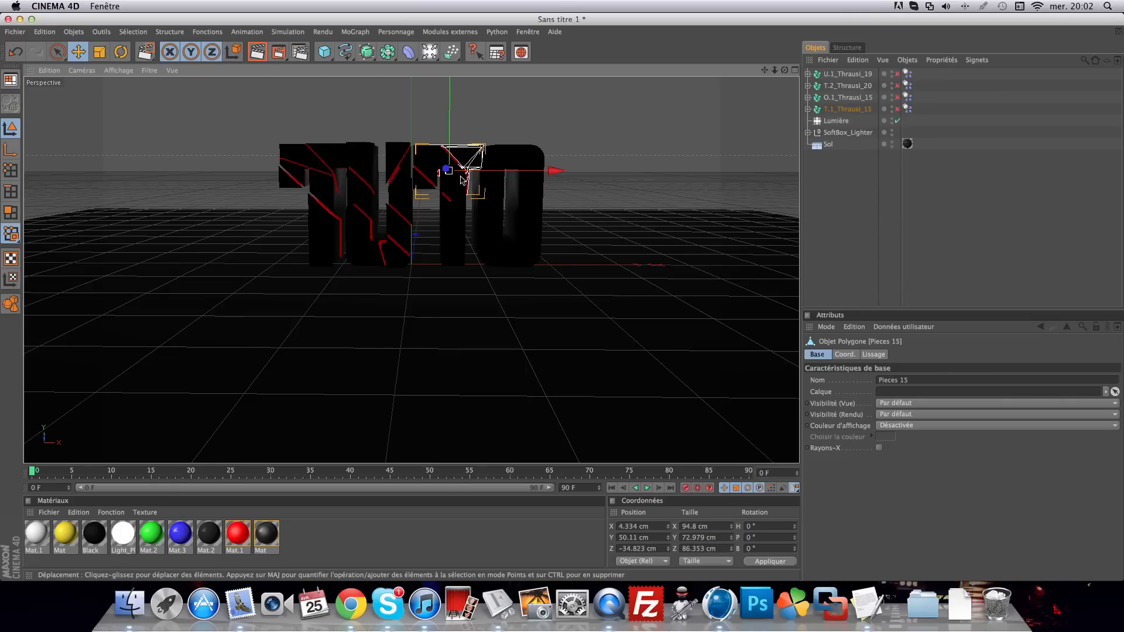
pyautogui.moveTo(454, 251); pyautogui.dragTo(462, 264)
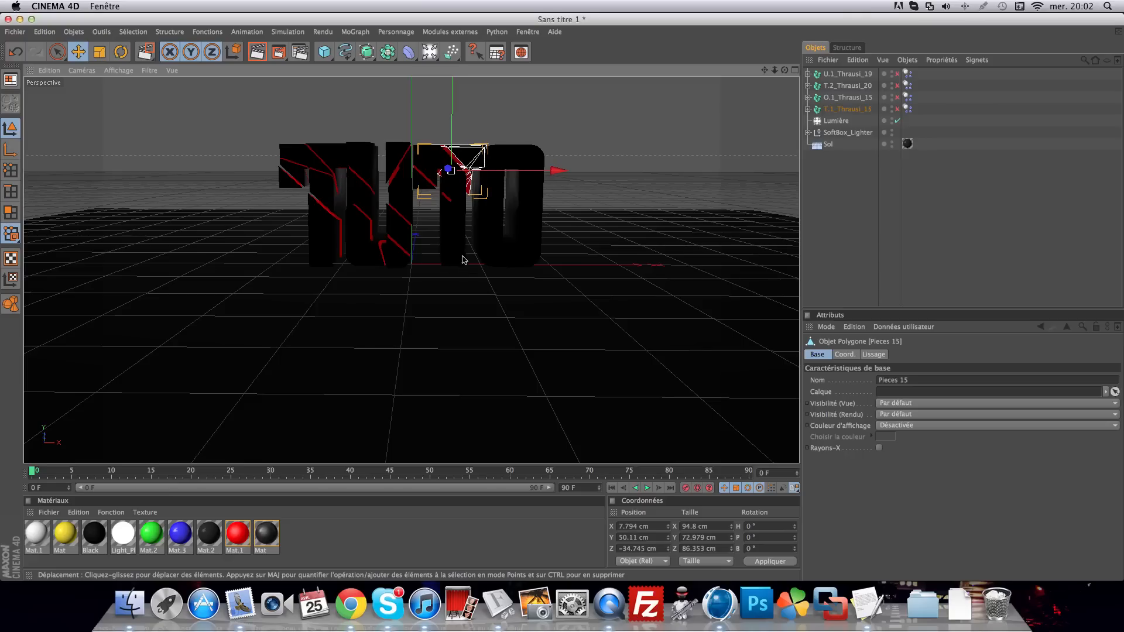
pyautogui.click(460, 260)
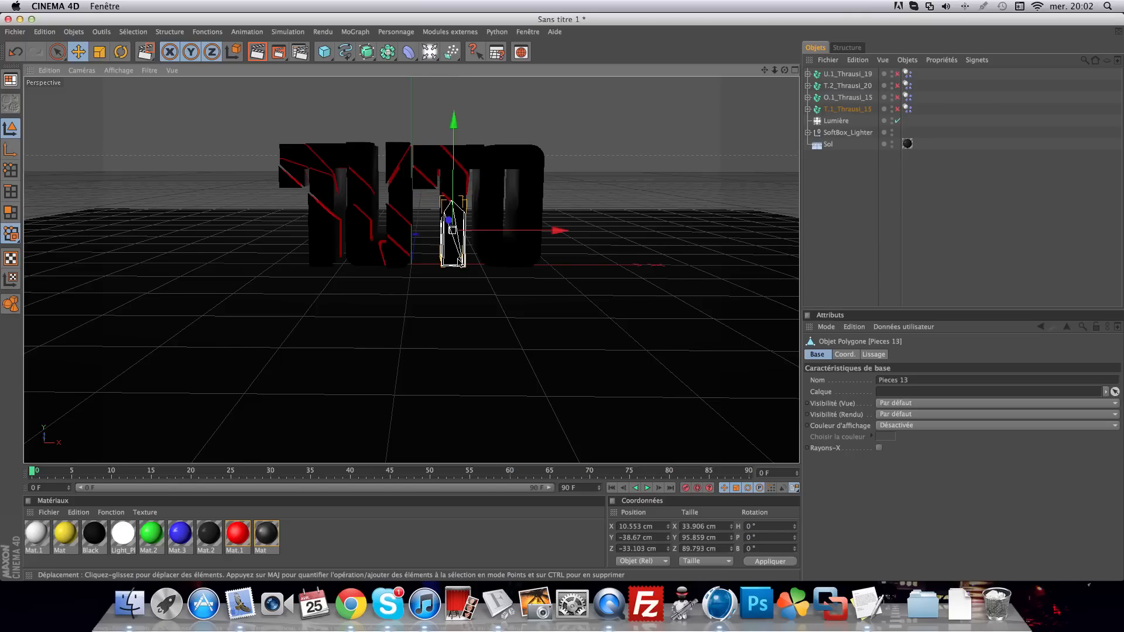
pyautogui.moveTo(455, 185); pyautogui.dragTo(455, 184)
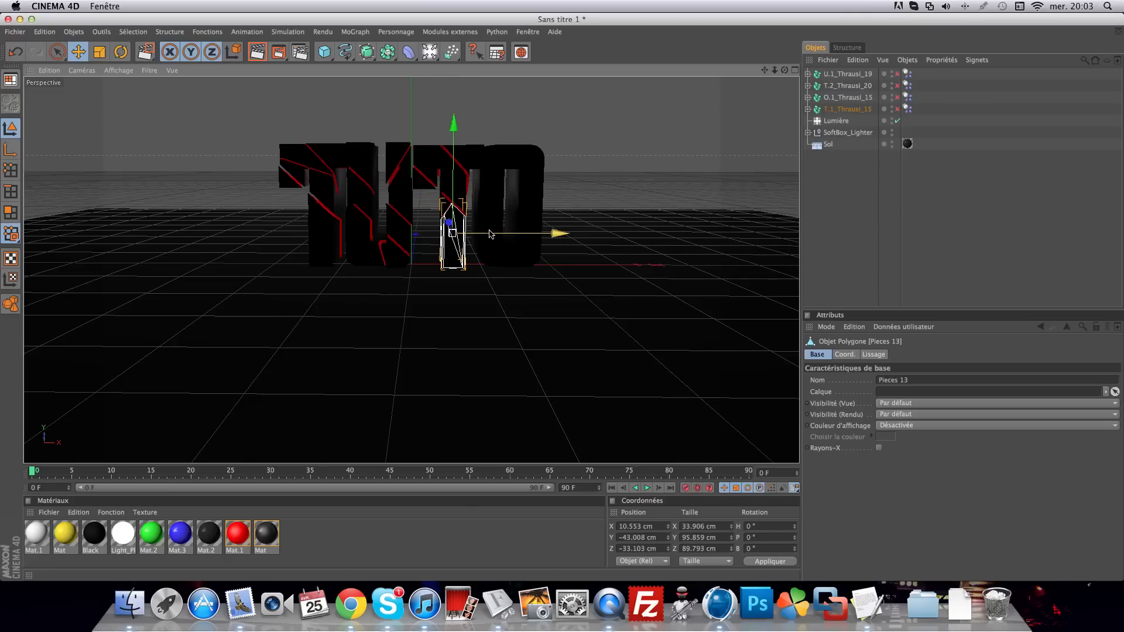
pyautogui.click(817, 241)
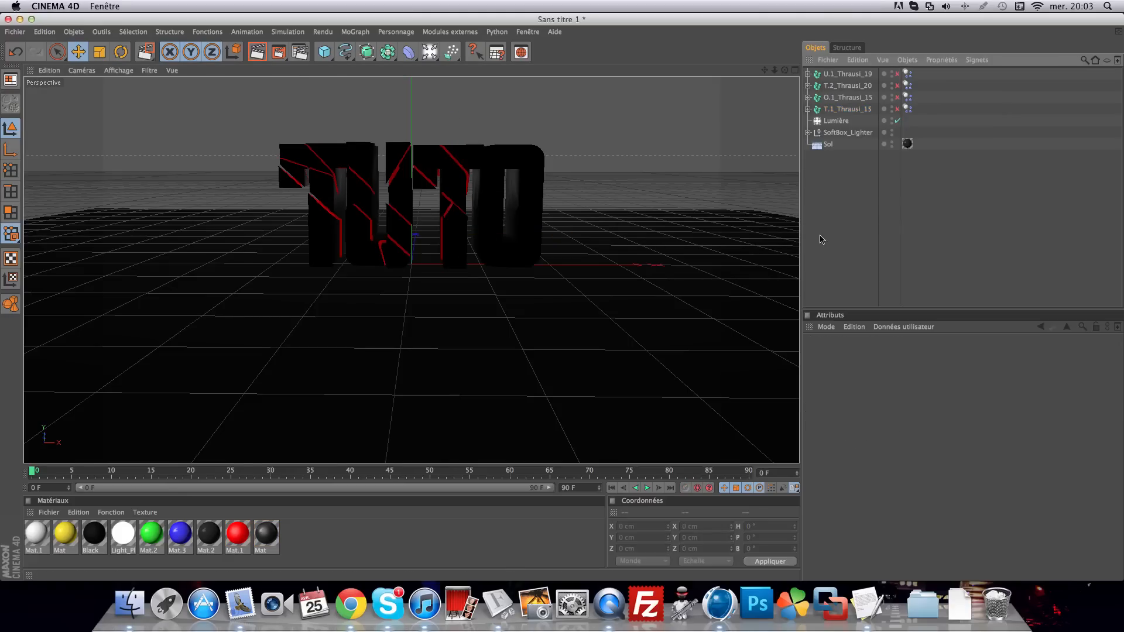
# Fracture the O further with Thrausi, using 4 random pieces
pyautogui.click(490, 155)
pyautogui.click(450, 31)
pyautogui.moveTo(457, 72)
pyautogui.click(524, 79)
pyautogui.write('4')
pyautogui.press('Return')
pyautogui.click(729, 324)
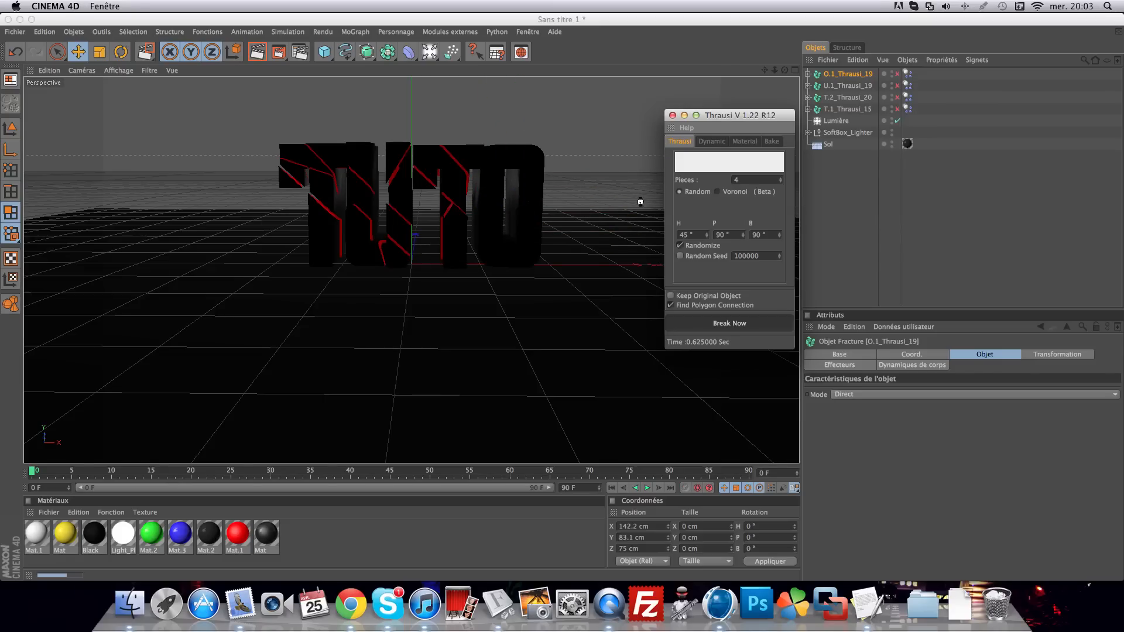
pyautogui.click(672, 115)
pyautogui.click(672, 117)
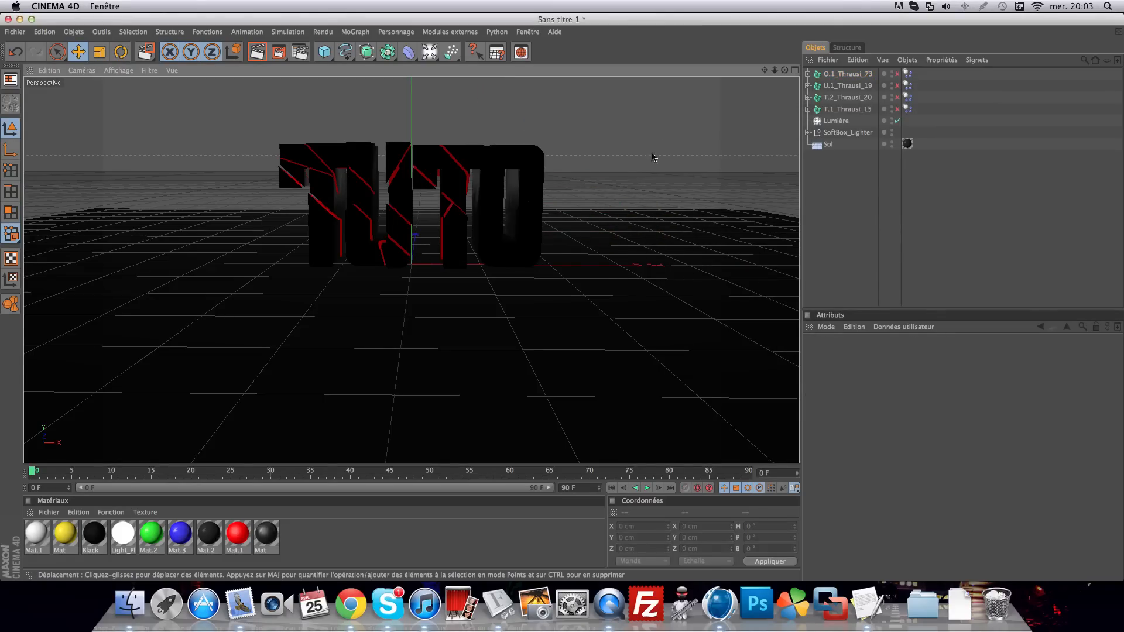
# Move the O's upper right piece outward to about X 19 cm and Y 43 cm
pyautogui.moveTo(538, 186); pyautogui.dragTo(514, 257)
pyautogui.click(492, 215)
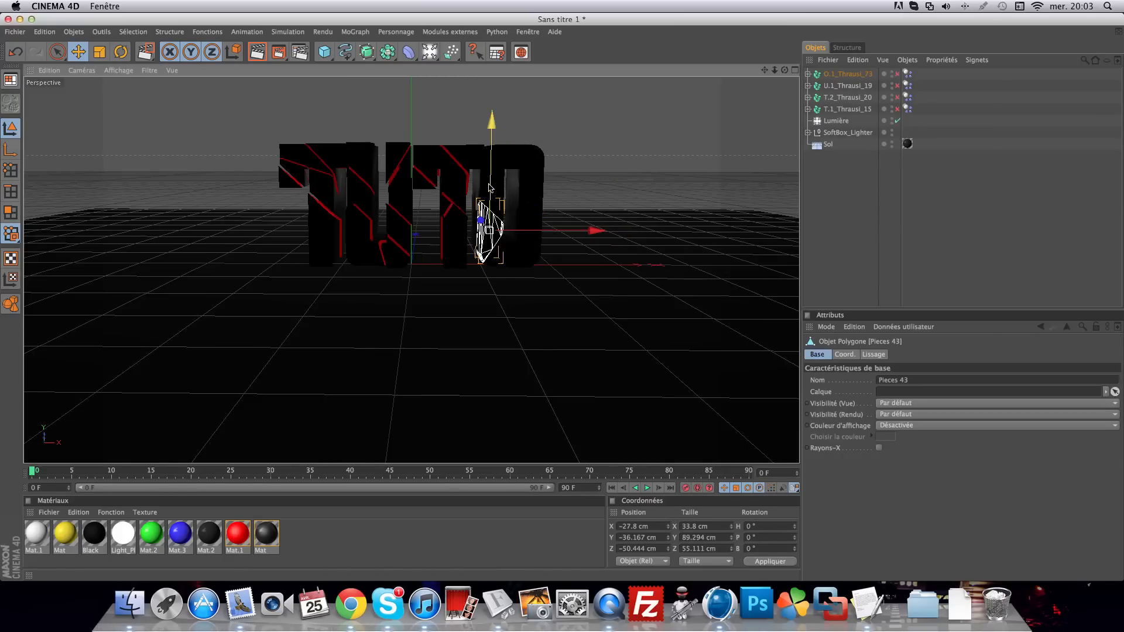
pyautogui.click(527, 179)
pyautogui.moveTo(549, 183); pyautogui.dragTo(528, 148)
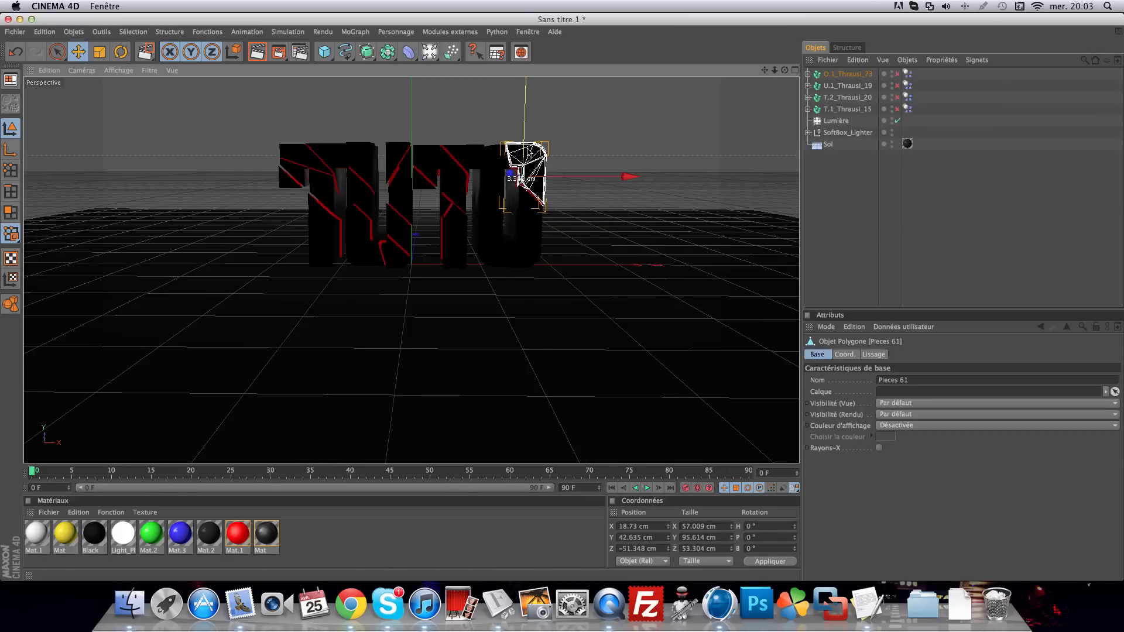
# Adjust the O's lower right piece and lower its bottom left piece to about Y -64 cm
pyautogui.click(533, 250)
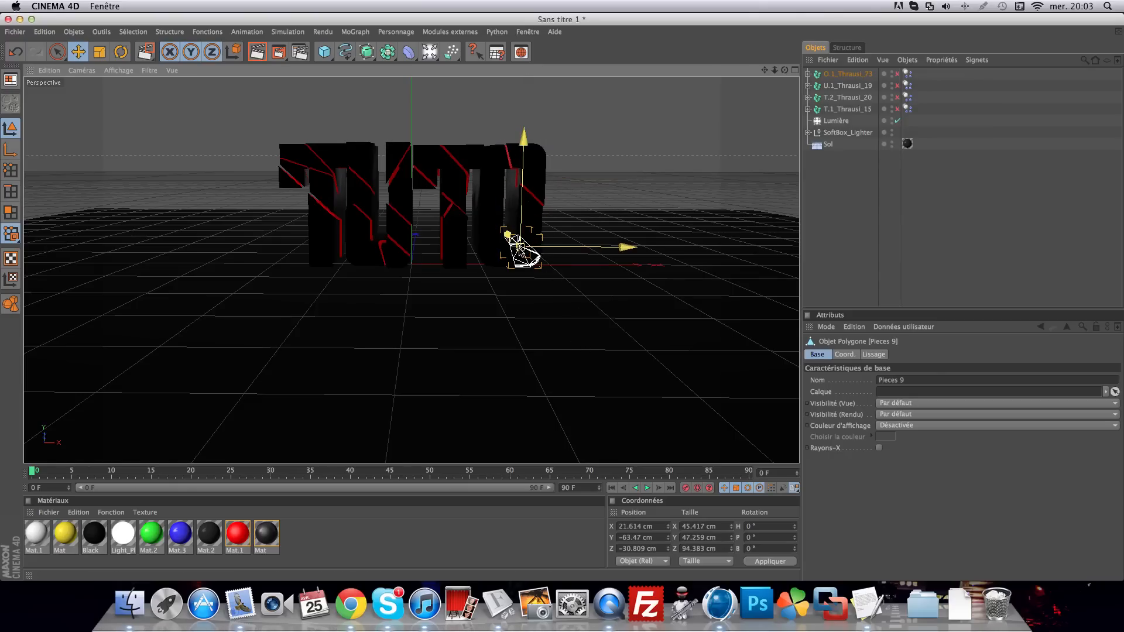
pyautogui.click(508, 258)
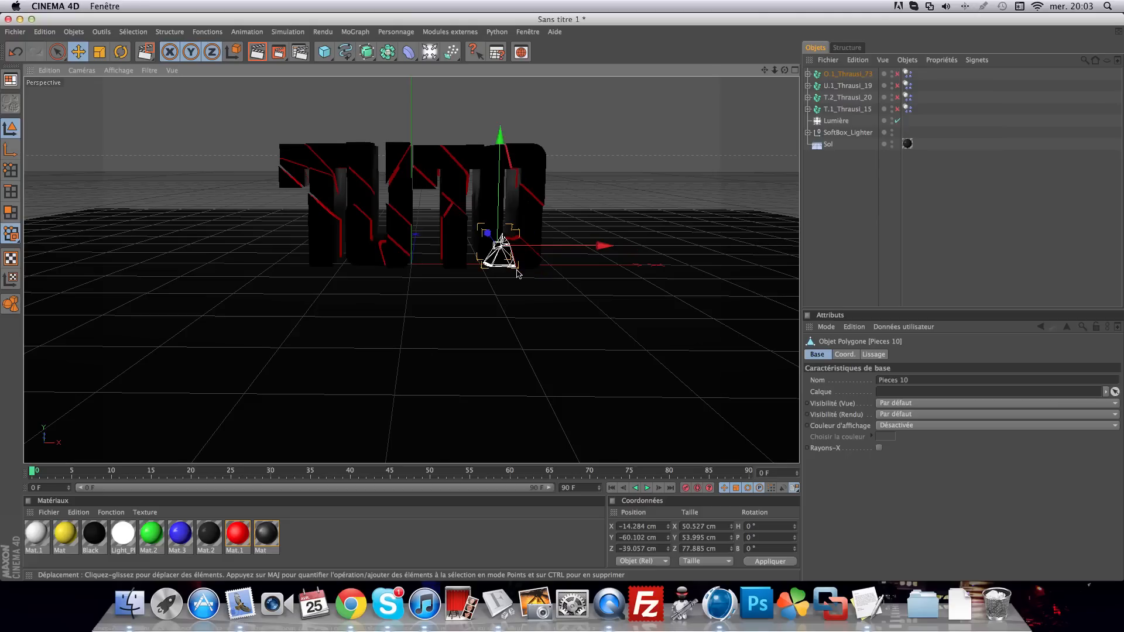
pyautogui.moveTo(501, 240); pyautogui.dragTo(495, 235)
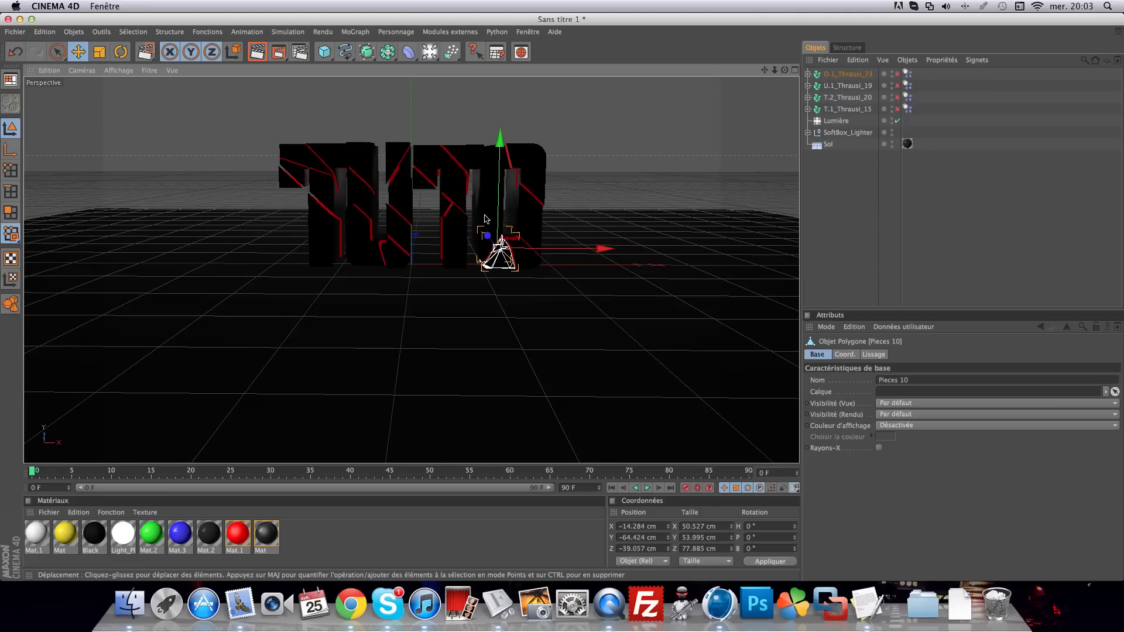
# Shift the O's lower left side piece to about X -31 cm and its small inner upper piece to about X -7 cm
pyautogui.click(492, 240)
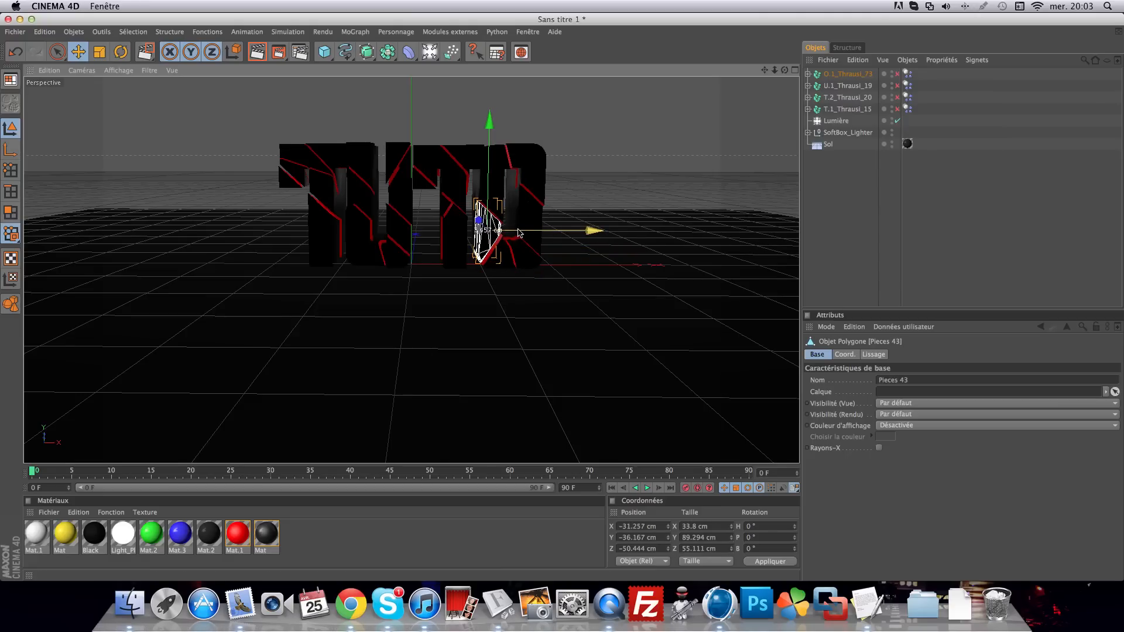
pyautogui.click(495, 193)
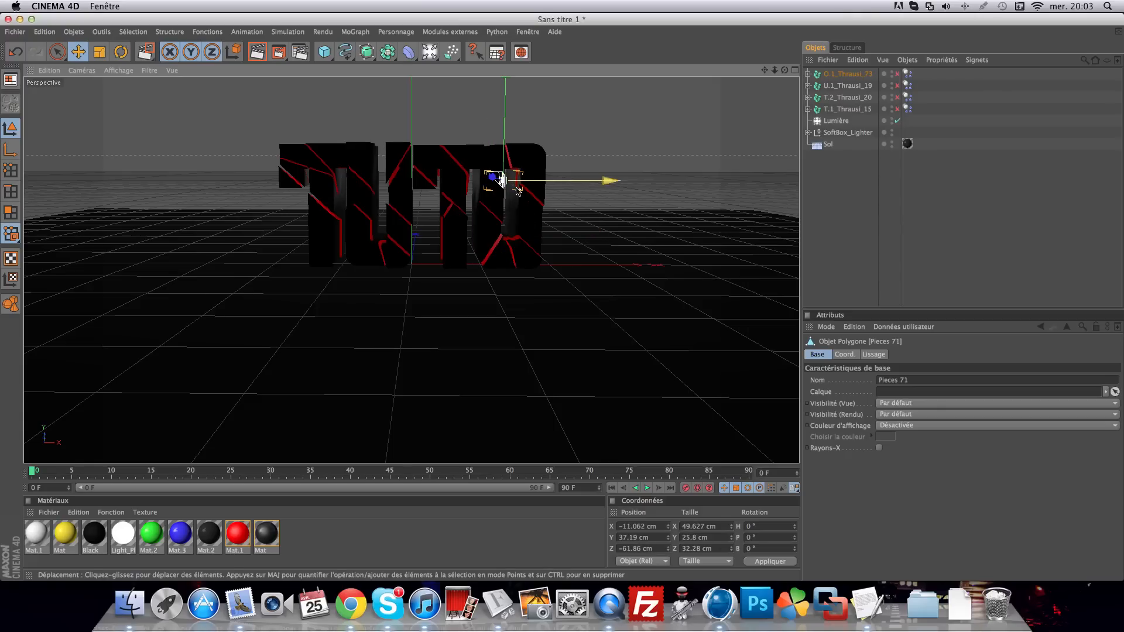
pyautogui.moveTo(526, 187); pyautogui.dragTo(530, 187)
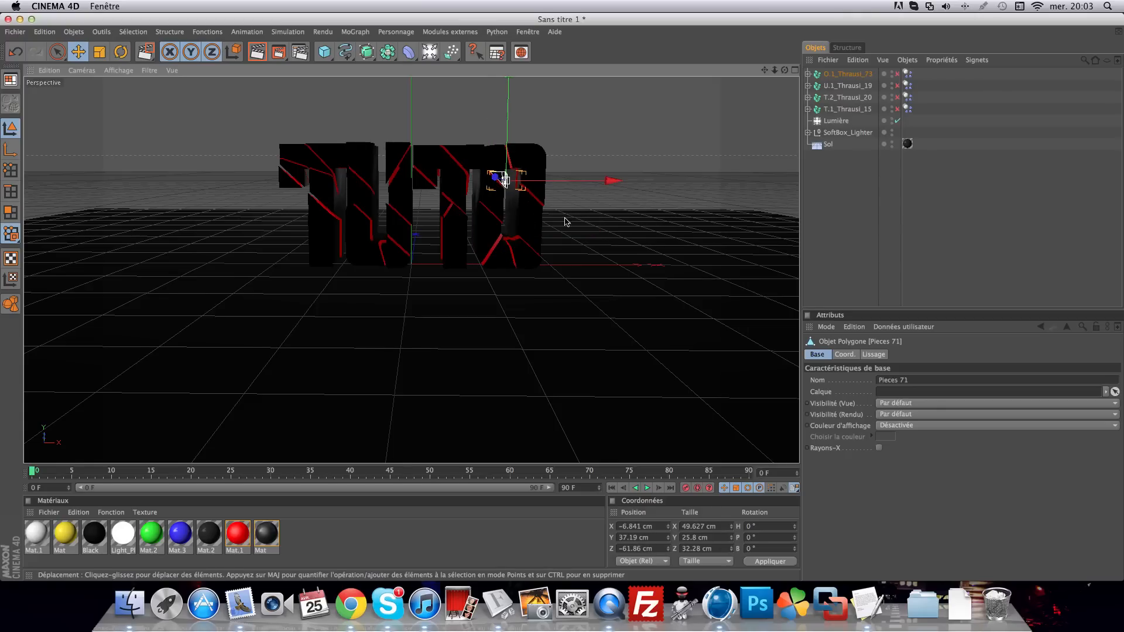
pyautogui.click(782, 208)
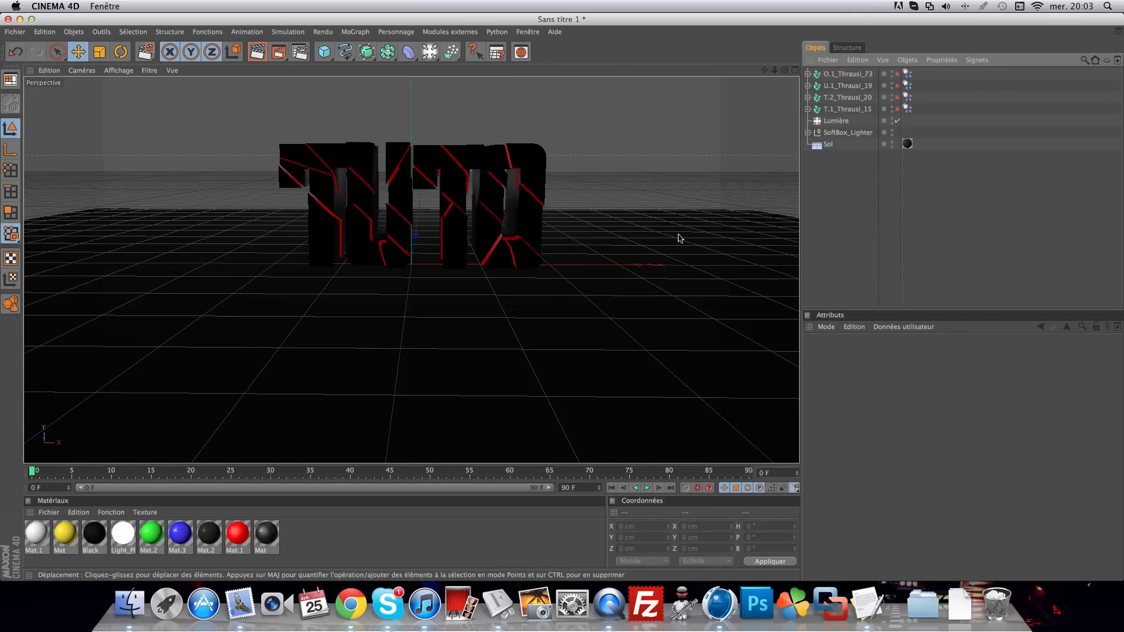
# Shift small fragments on the O's upper left side to open additional cracks
pyautogui.click(500, 177)
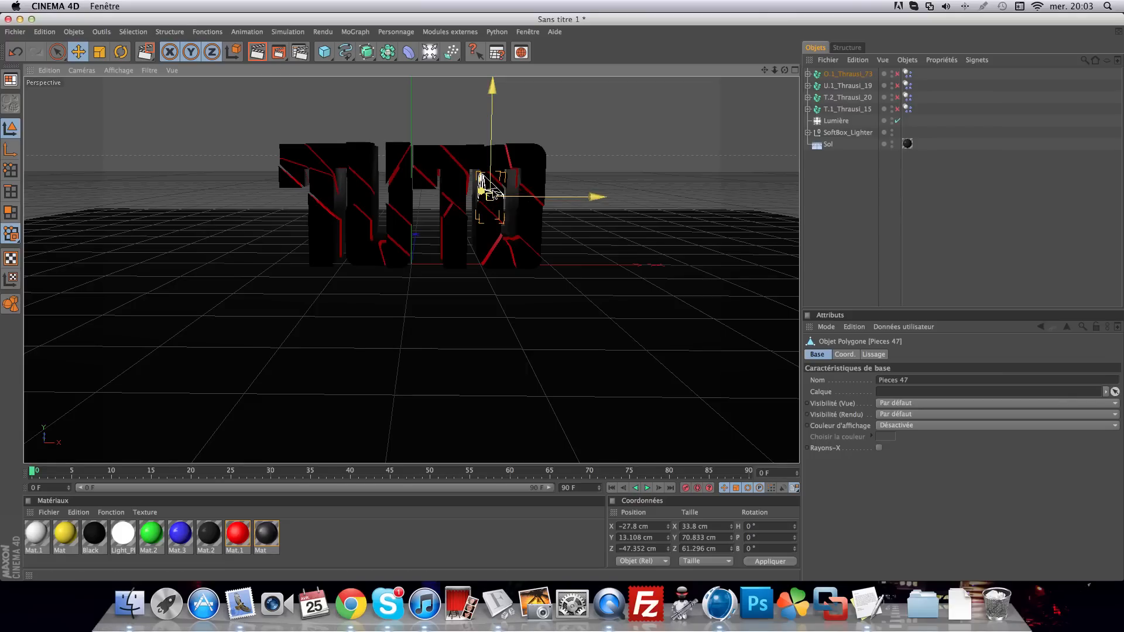
pyautogui.click(496, 160)
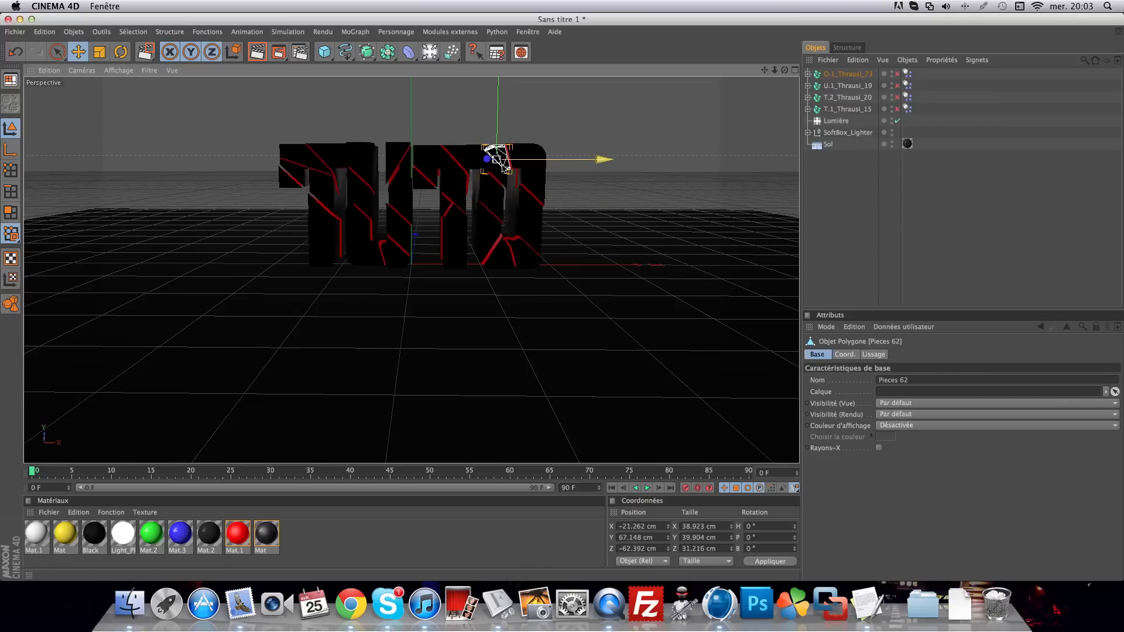
pyautogui.click(496, 205)
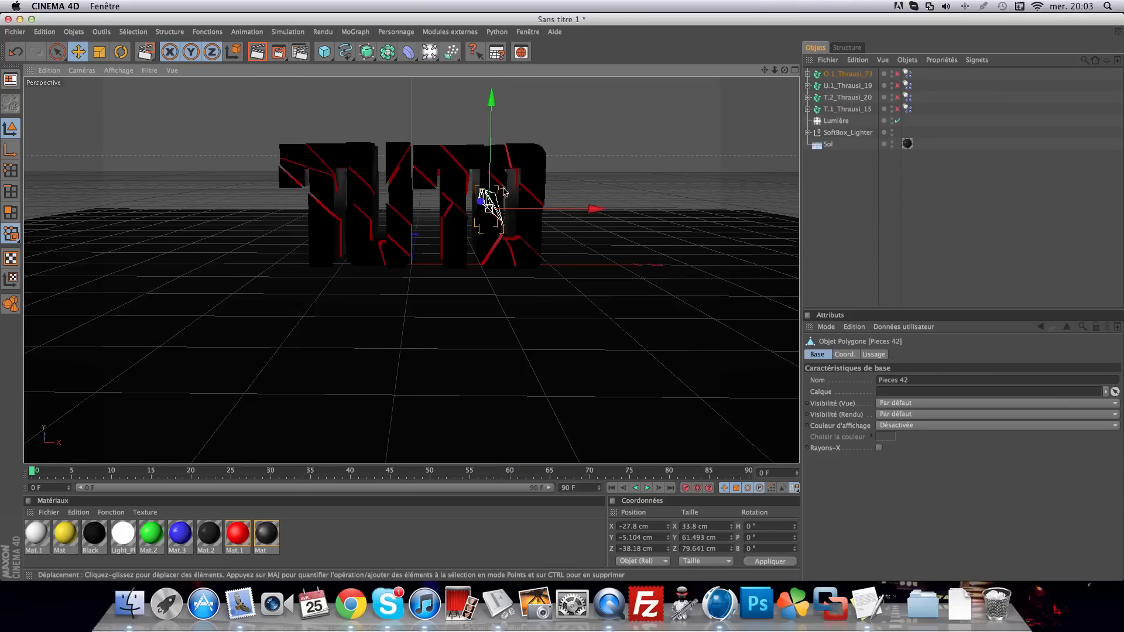
pyautogui.click(500, 202)
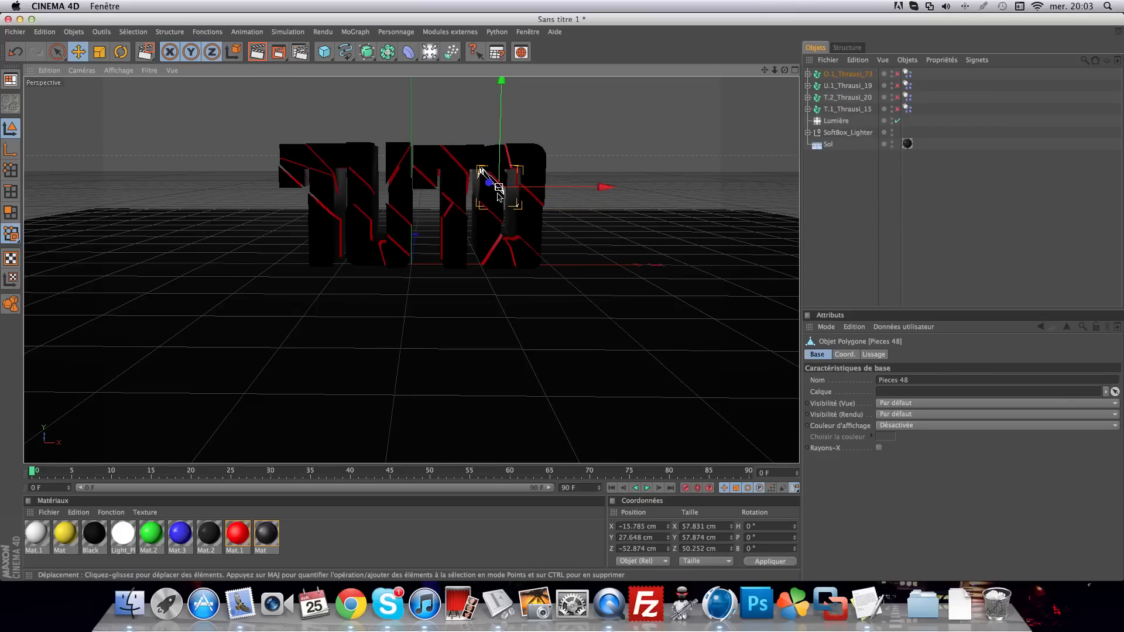
pyautogui.click(496, 193)
pyautogui.moveTo(509, 204); pyautogui.dragTo(505, 203)
# Deselect the fragments and render the perspective view to check the cracked letters
pyautogui.click(849, 257)
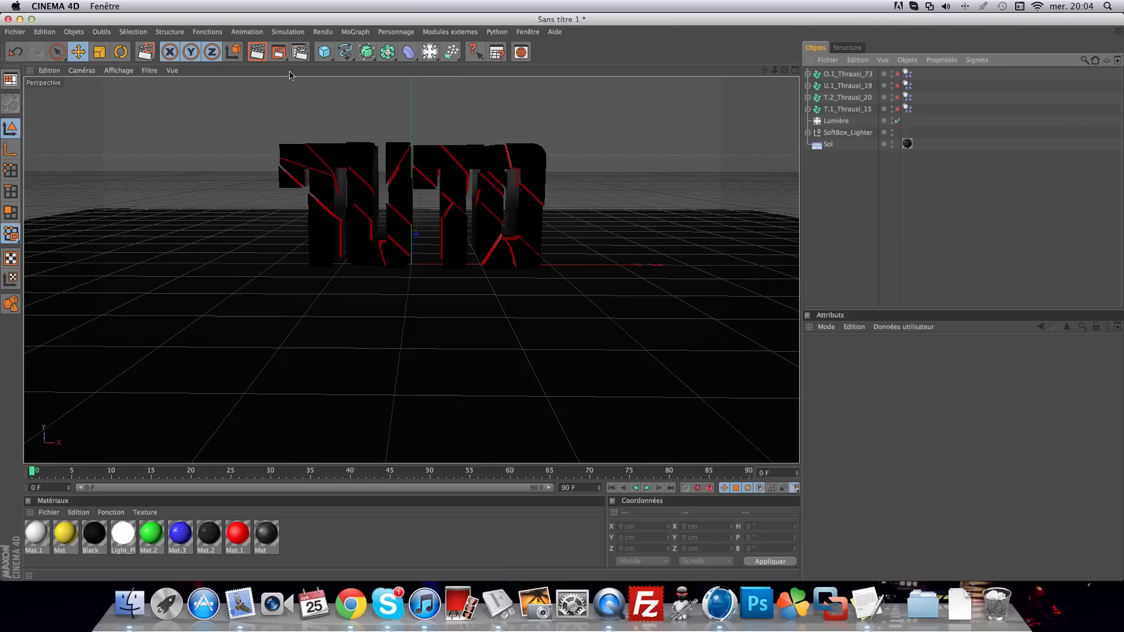
pyautogui.click(265, 54)
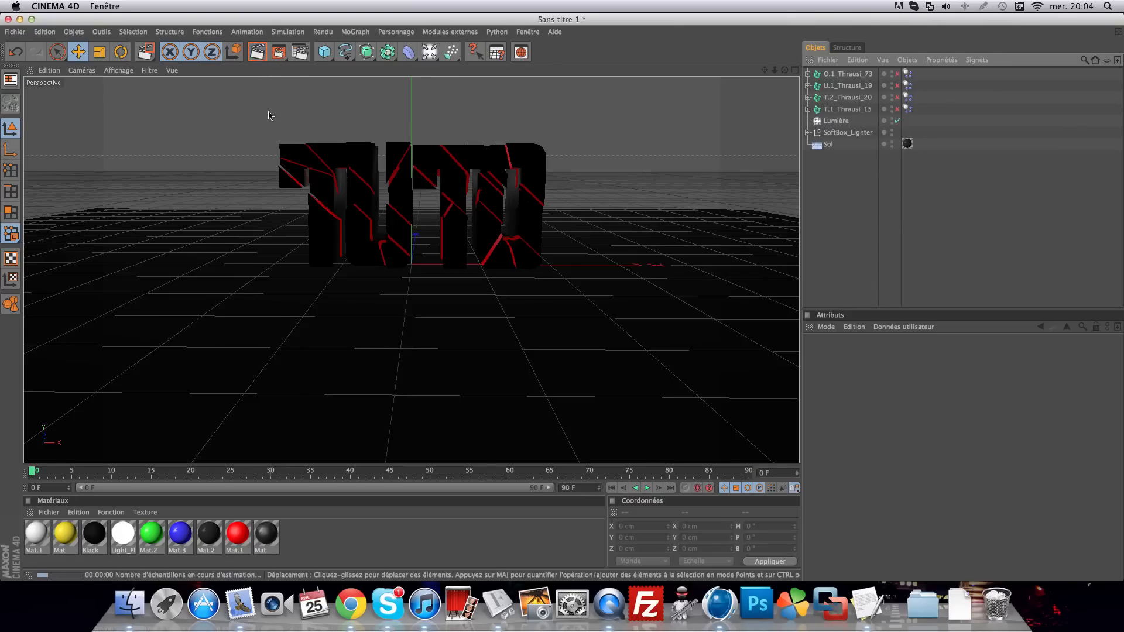